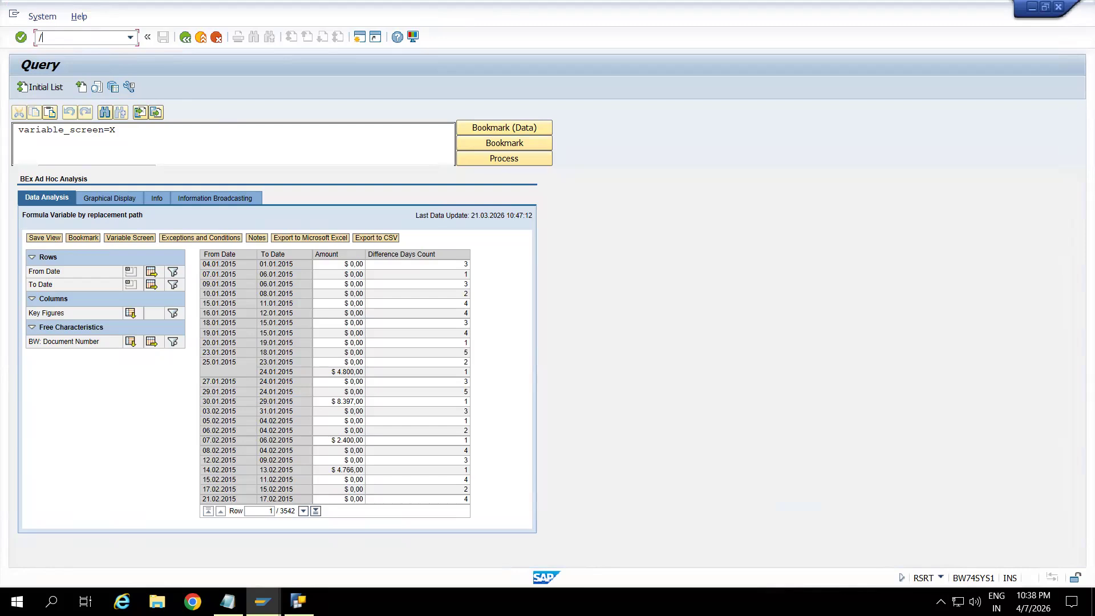
# Switch to the Notepad notes and add the heading "GENERIC Data Source Or custom data source" below the existing text.
pyautogui.press('super+d')
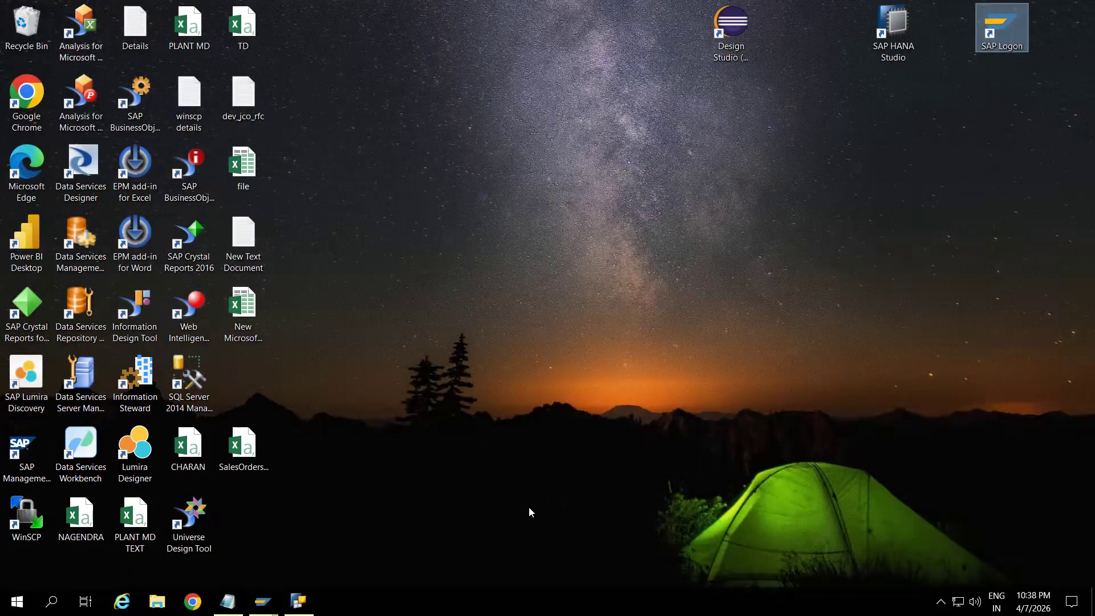
pyautogui.hotkey('alt', 'Tab')
pyautogui.click(333, 246)
pyautogui.click(79, 264)
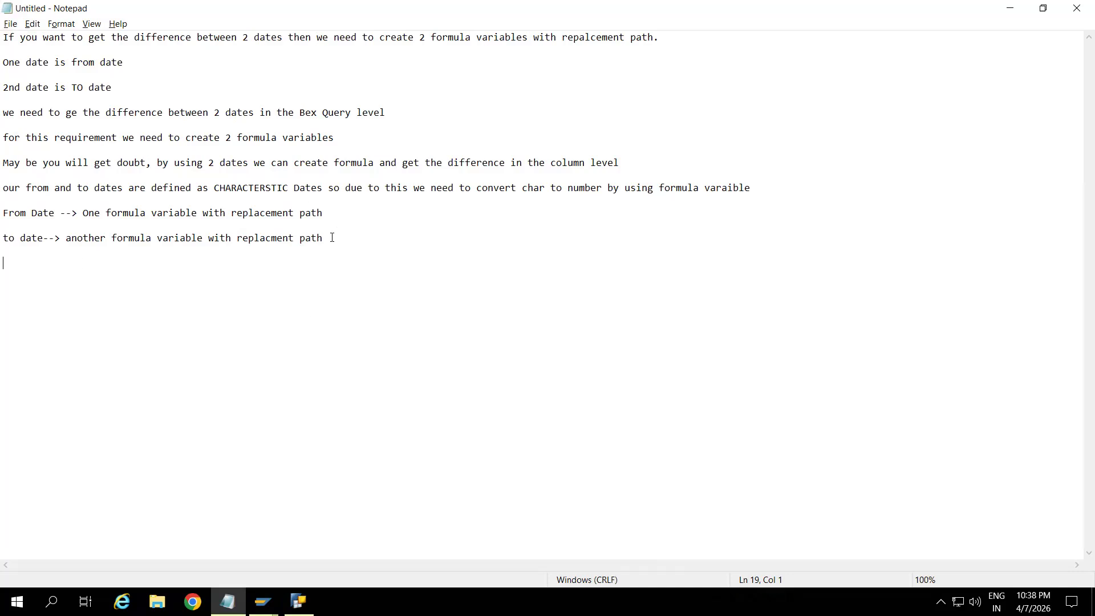
pyautogui.press('Down')
pyautogui.press('Down')
pyautogui.press('Return')
pyautogui.write('GENERIC Data Source Or custom ')
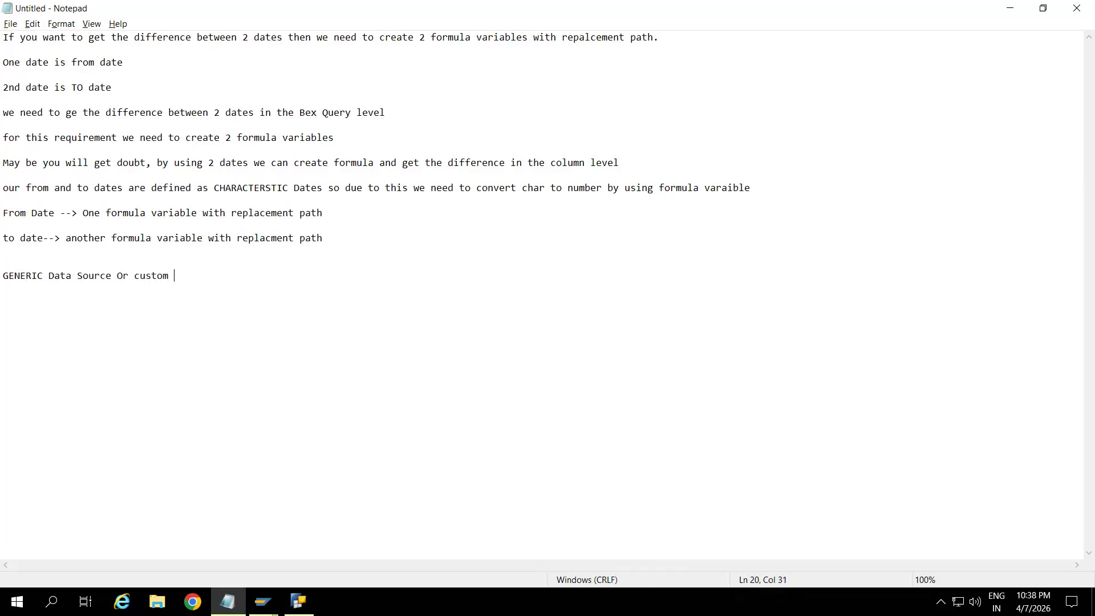
pyautogui.write('data source(RSO2/SBIW):')
# Append the transaction codes "(RSO2/SBIW):" to the generic data source heading and leave a blank line below it.
pyautogui.press('Return')
pyautogui.press('Return')
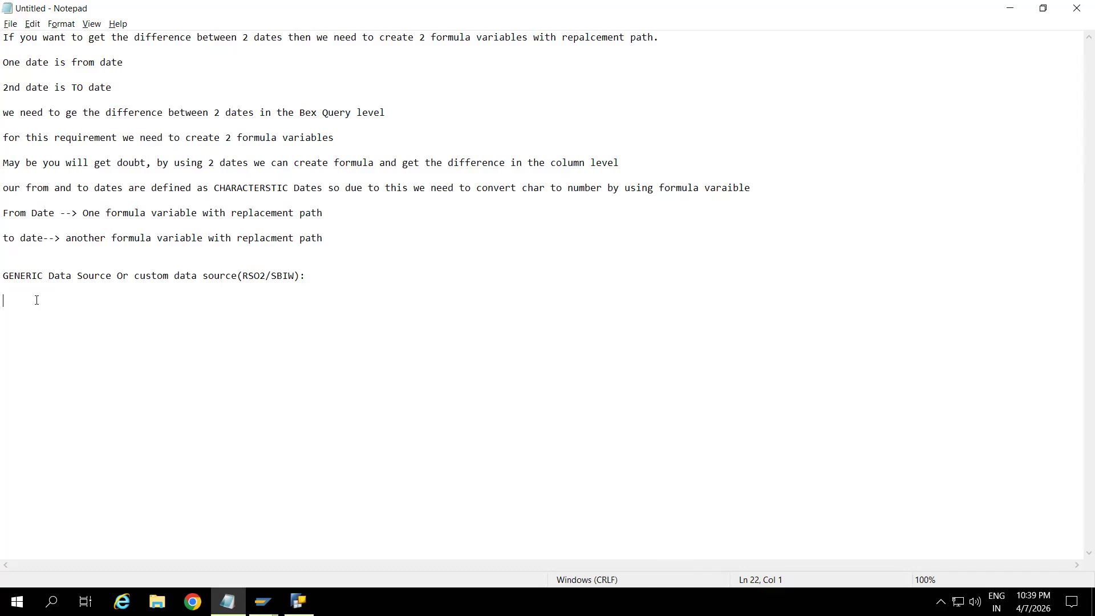
# Begin a paragraph under the heading with "wheever we get requriement from the business that is not suitable for".
pyautogui.click(319, 279)
pyautogui.press('Down')
pyautogui.press('Down')
pyautogui.write('wheever we get requriement from ')
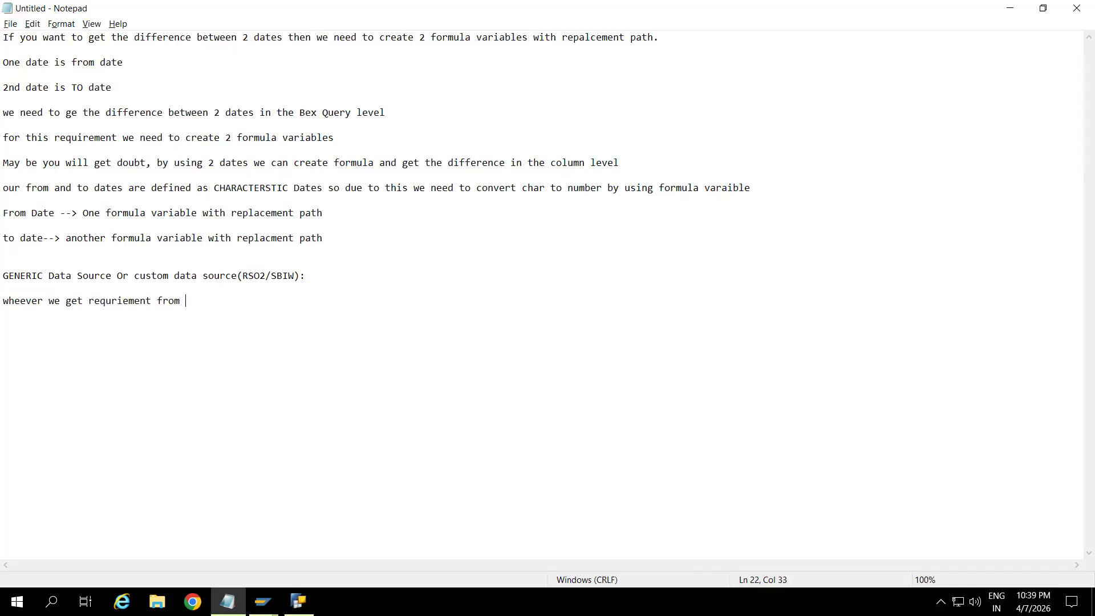
pyautogui.write('nusiness')
pyautogui.press('BackSpace')
pyautogui.press('BackSpace')
pyautogui.press('BackSpace')
pyautogui.press('BackSpace')
pyautogui.press('BackSpace')
pyautogui.press('BackSpace')
pyautogui.press('BackSpace')
pyautogui.press('BackSpace')
pyautogui.press('BackSpace')
pyautogui.press('BackSpace')
pyautogui.write('m the business that is not')
pyautogui.press('BackSpace')
pyautogui.write('t suitable for ')
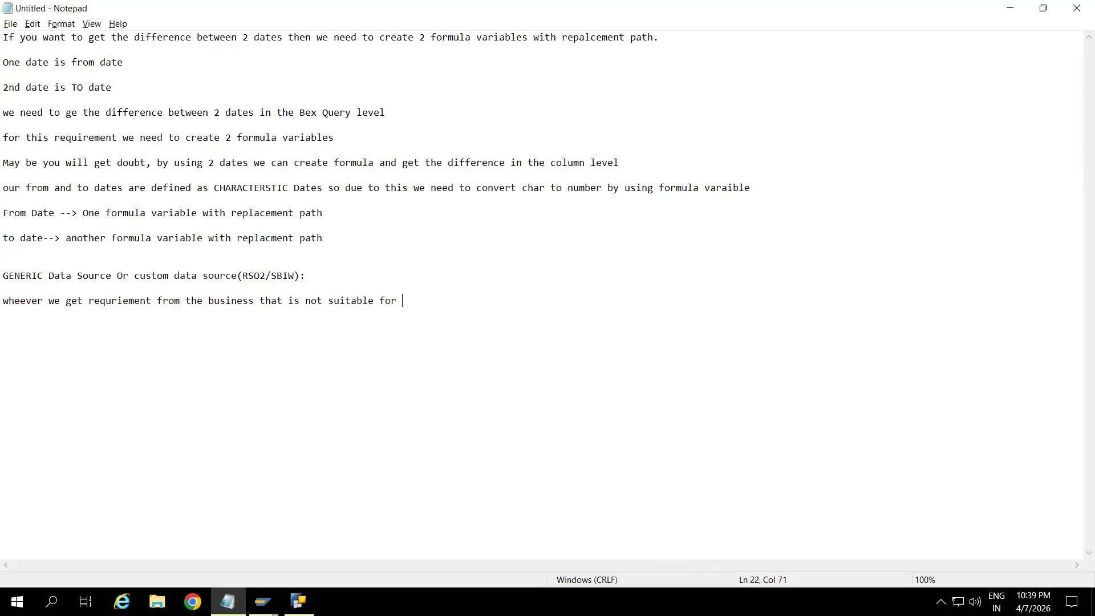
pyautogui.write('RSA5 BI content data source so in this we will create the generi')
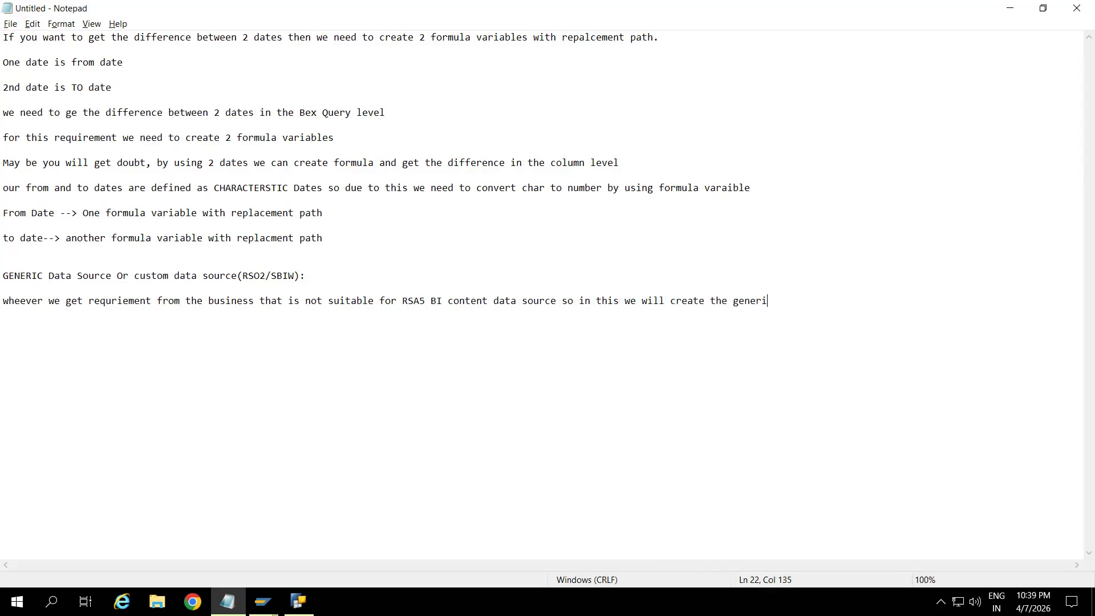
# Continue the sentence with "RSA5 BI content data source so in this we will create the generic data sources or custom data source.".
pyautogui.write('c data sources or custom data source')
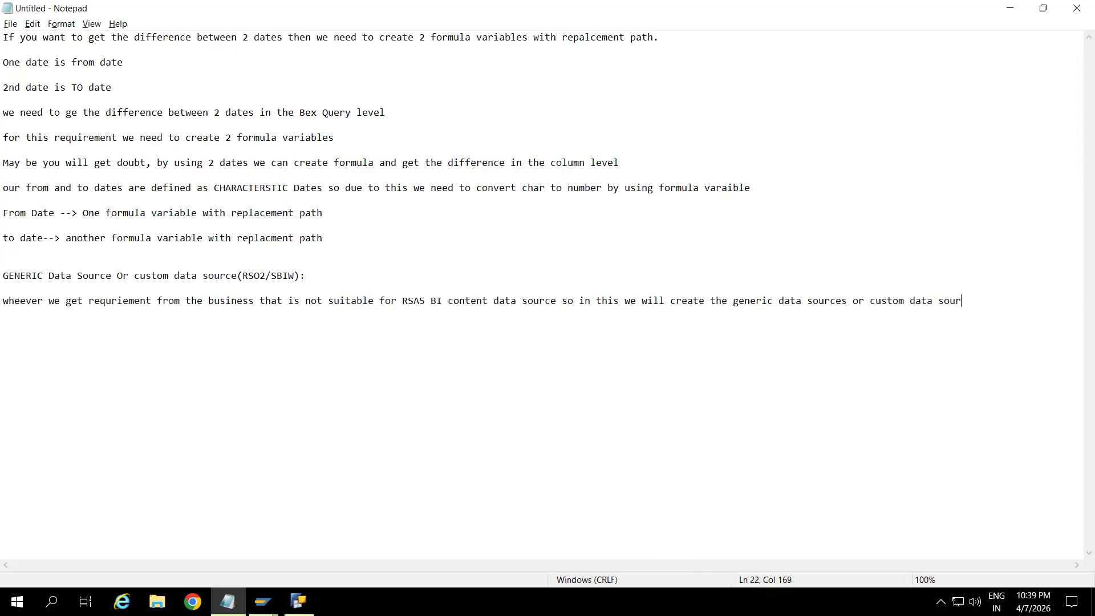
pyautogui.write('.')
# Add the line "we will create geberic data source based on the data base table, data base view, Infoset and Function Module".
pyautogui.press('Return')
pyautogui.write('we will create geberid')
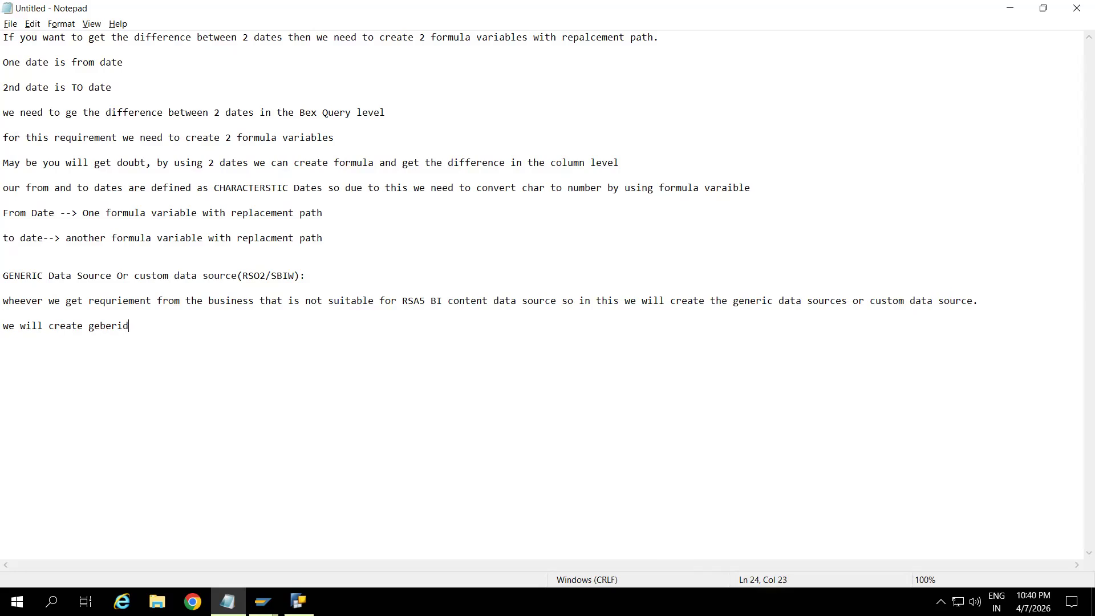
pyautogui.press('BackSpace')
pyautogui.write('c data source based on the')
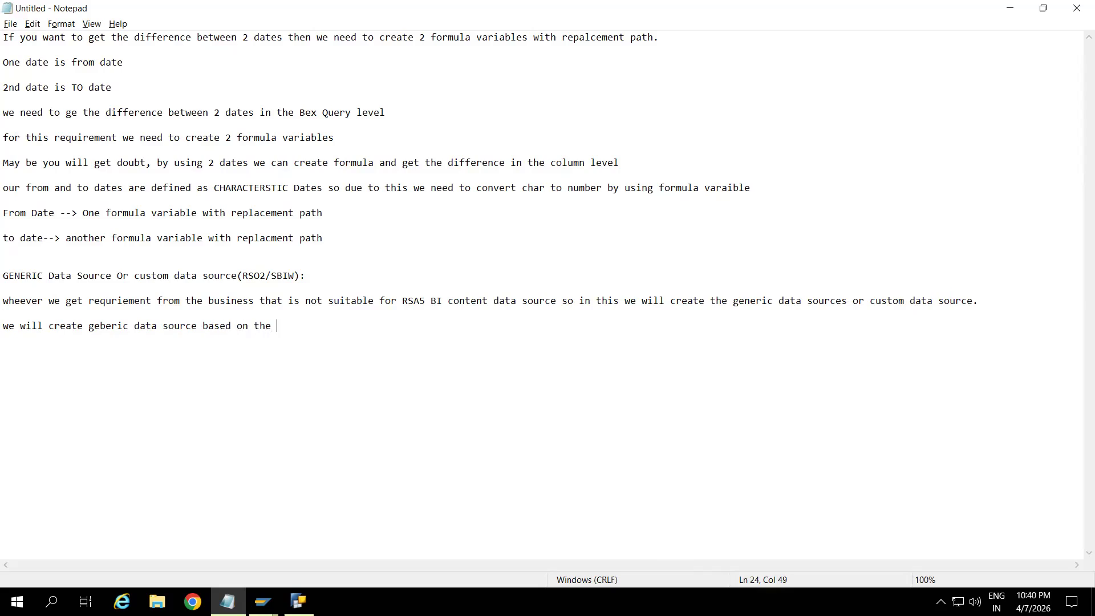
pyautogui.write(' data base table, data base view')
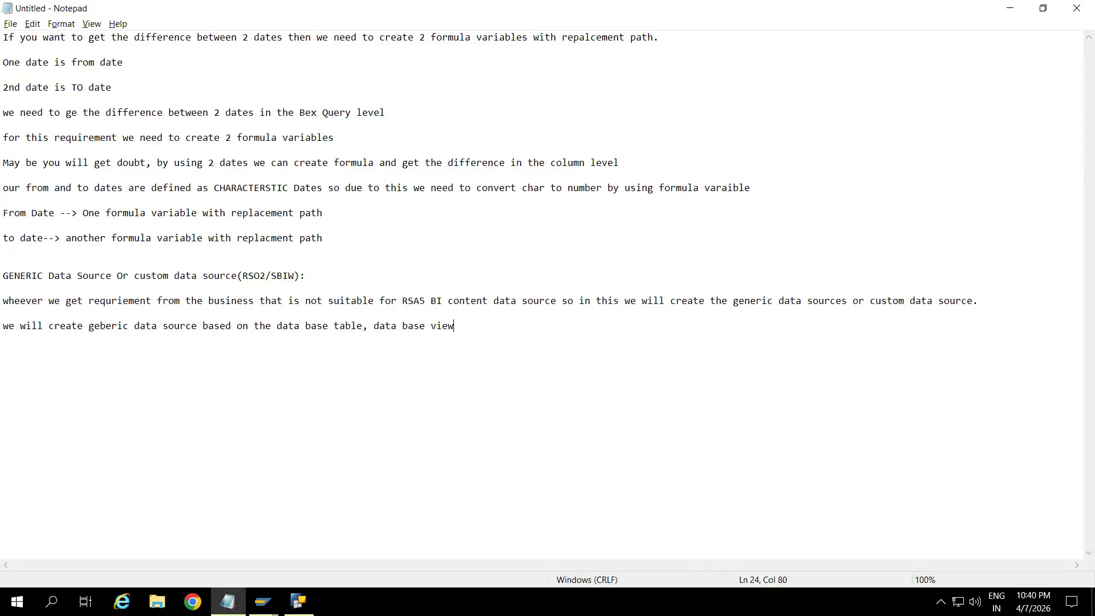
pyautogui.write(', Infoset and Function Module')
pyautogui.press('Return')
pyautogui.press('Return')
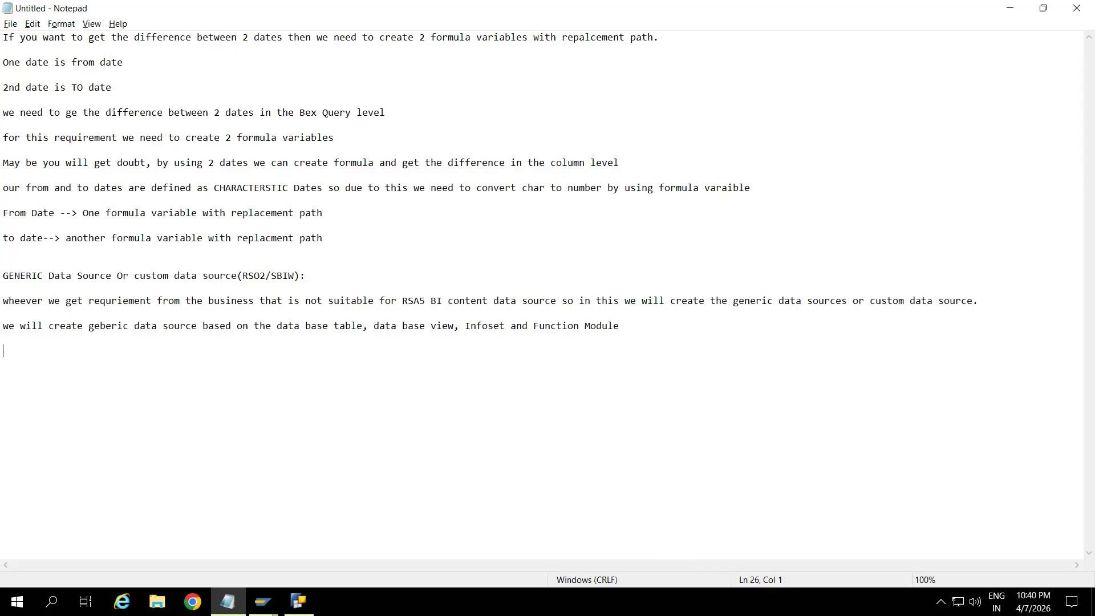
# Add the example line "Ex: Create generic data source based on the table" below the last paragraph.
pyautogui.click(658, 330)
pyautogui.press('Return')
pyautogui.press('Return')
pyautogui.write('Ex: Create generic data source base')
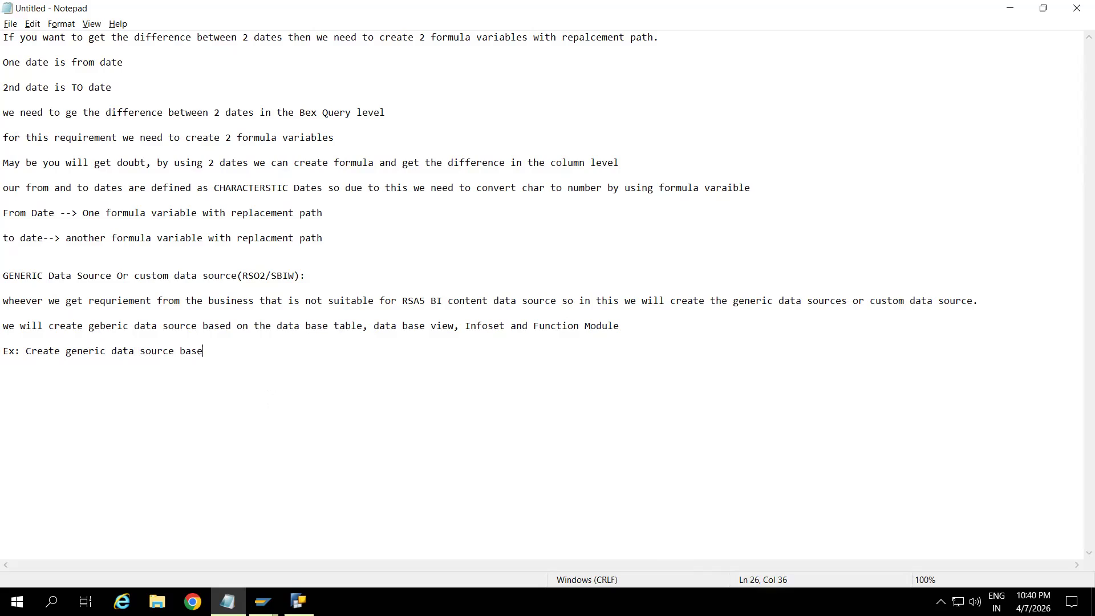
pyautogui.write('d on the table')
pyautogui.press('Return')
# Duplicate the example phrase on a new line and change its ending to "multiple tables then create VIew".
pyautogui.moveTo(282, 352); pyautogui.dragTo(25, 351)
pyautogui.hotkey('ctrl', 'c')
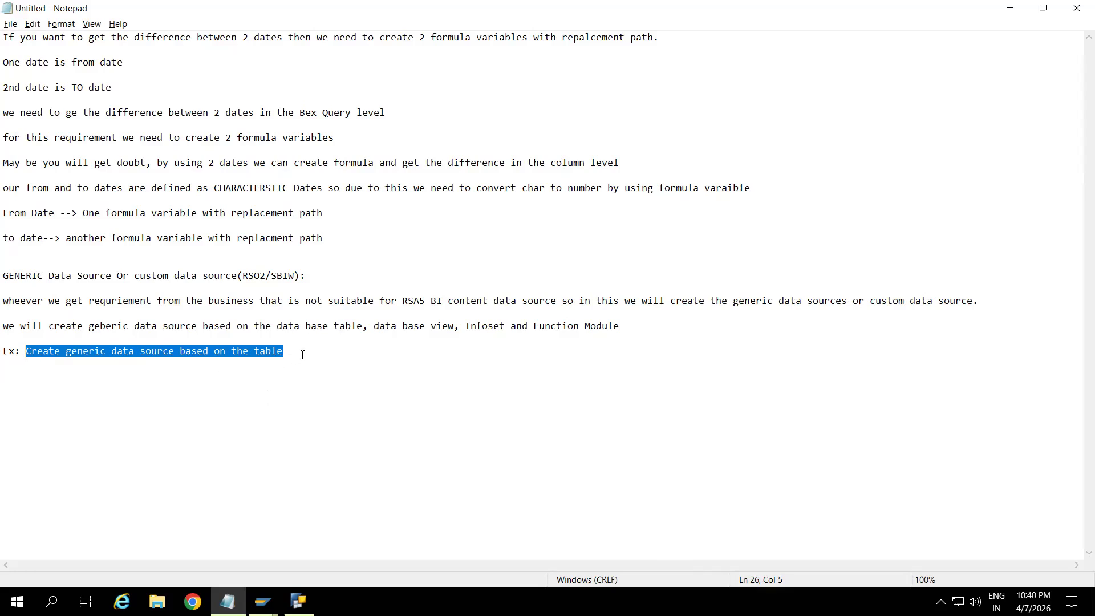
pyautogui.click(302, 354)
pyautogui.hotkey('ctrl', 'v')
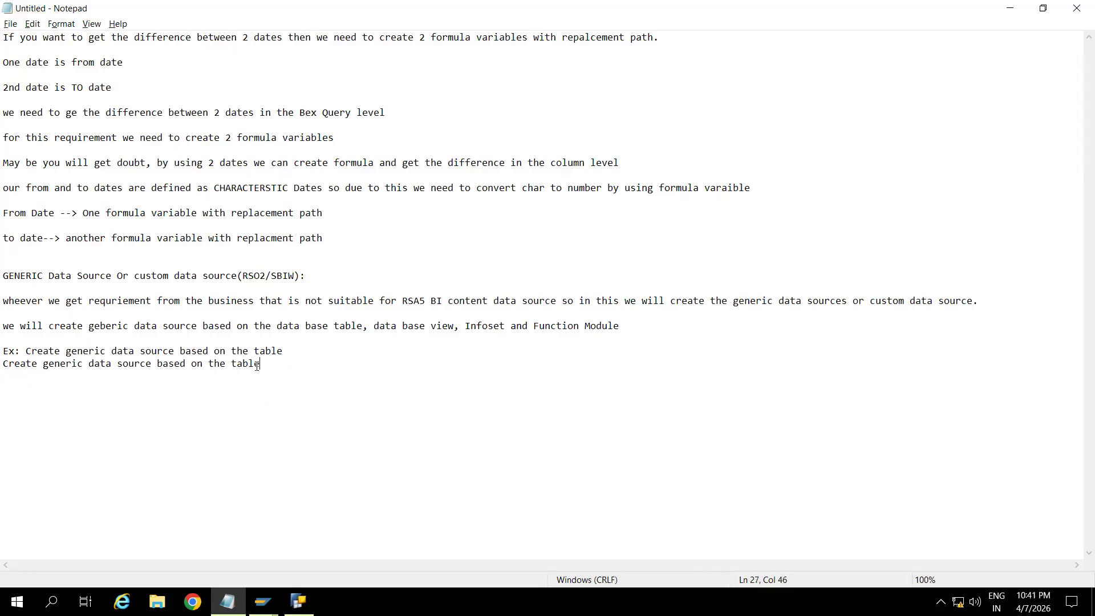
pyautogui.press('BackSpace')
pyautogui.press('BackSpace')
pyautogui.press('BackSpace')
pyautogui.press('BackSpace')
pyautogui.press('BackSpace')
pyautogui.press('BackSpace')
pyautogui.write('multiple tables then create')
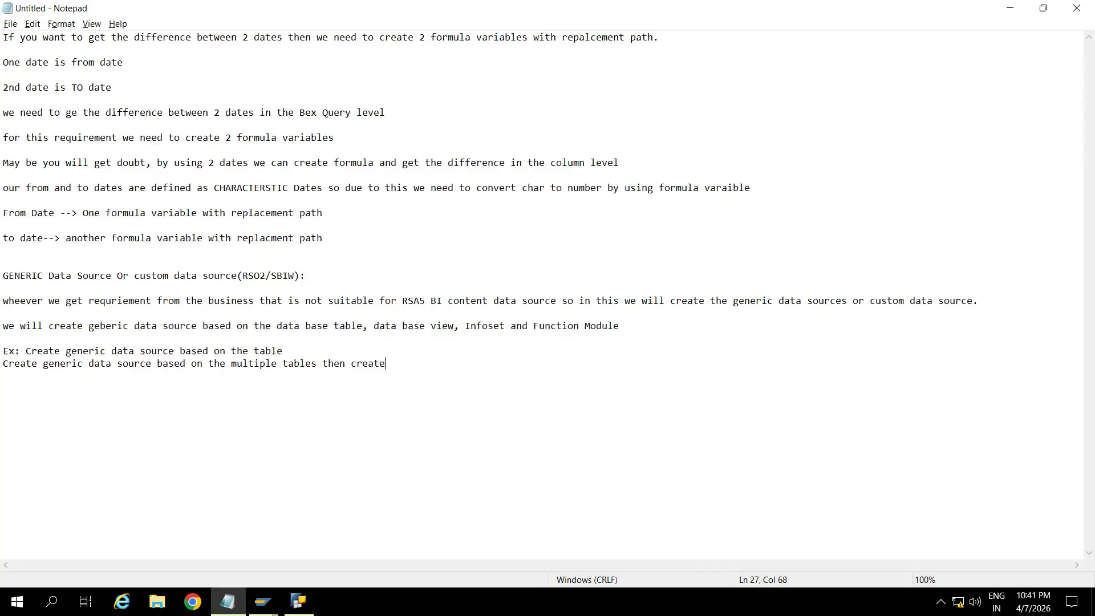
pyautogui.write(' VIew')
# Paste the example phrase on another line and change its ending to "infoset".
pyautogui.press('Return')
pyautogui.hotkey('ctrl', 'v')
pyautogui.press('BackSpace')
pyautogui.press('BackSpace')
pyautogui.press('BackSpace')
pyautogui.press('BackSpace')
pyautogui.press('BackSpace')
pyautogui.write('infoset')
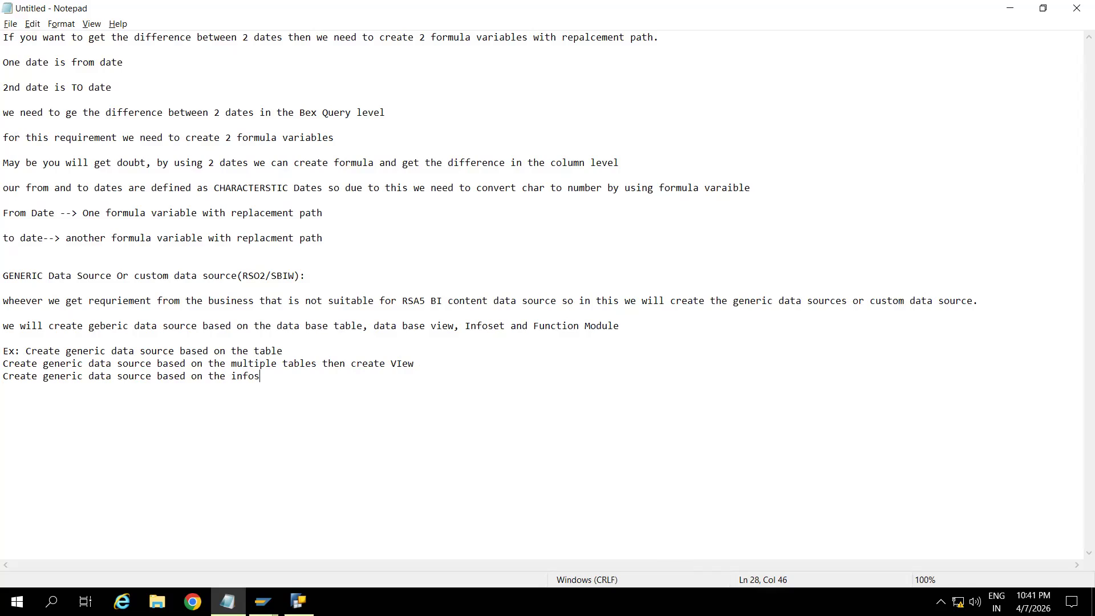
# Paste the example phrase once more and change its ending to "Function MOdule", leaving blank lines below.
pyautogui.press('Return')
pyautogui.hotkey('ctrl', 'v')
pyautogui.press('BackSpace')
pyautogui.press('BackSpace')
pyautogui.press('BackSpace')
pyautogui.press('BackSpace')
pyautogui.press('BackSpace')
pyautogui.write('F')
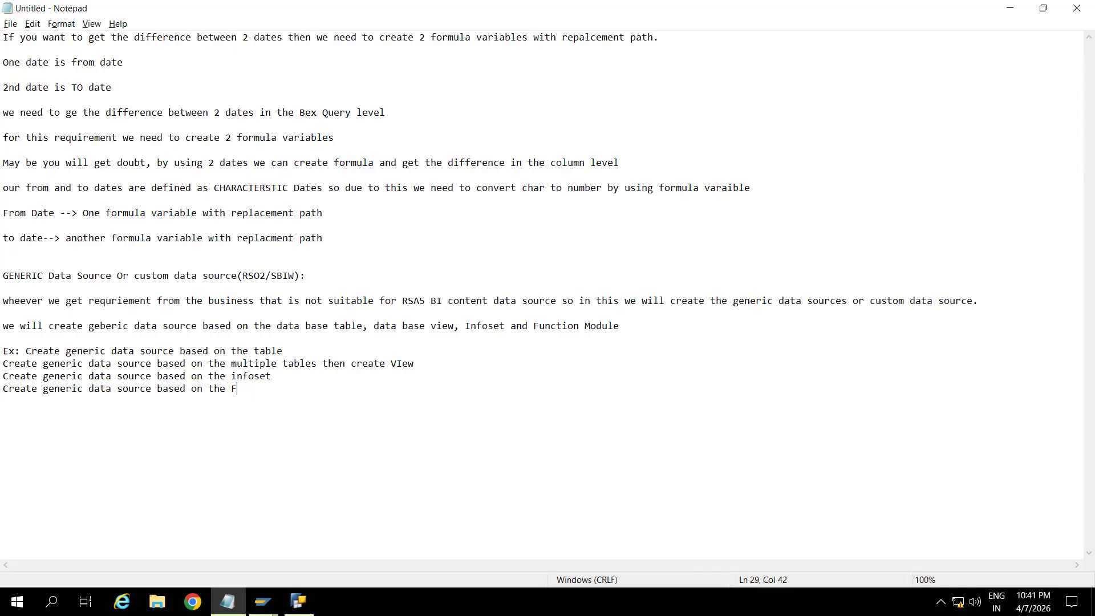
pyautogui.write('unction MOdule')
pyautogui.press('Return')
pyautogui.press('Return')
# Append the transaction codes "(SE11 OR SE16 OR SE16N)" to the table example line.
pyautogui.click(291, 348)
pyautogui.write('(SE11 OR ')
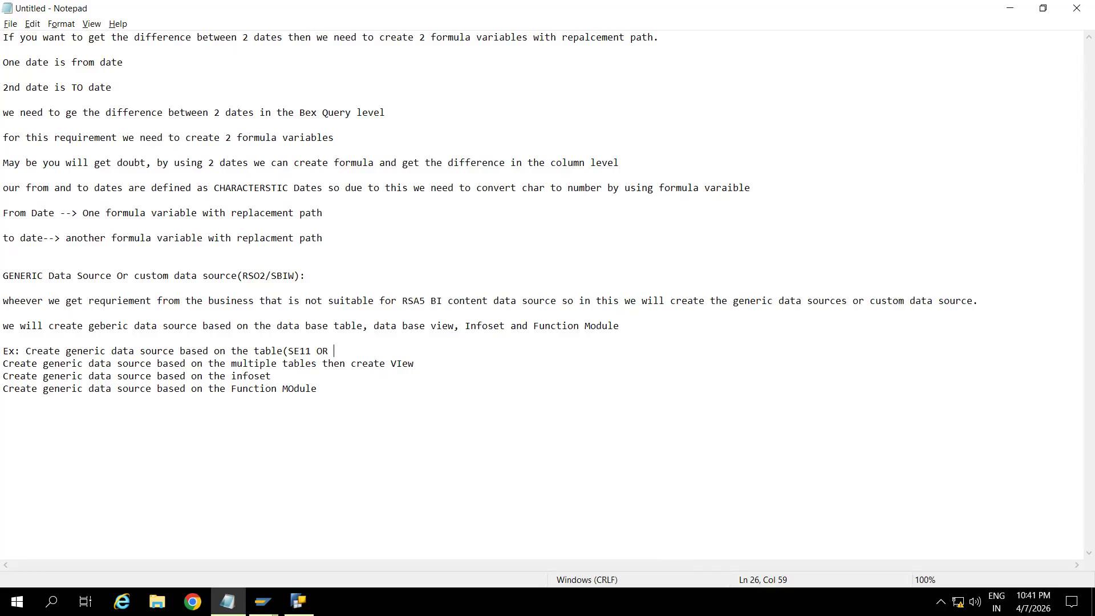
pyautogui.write('SE16 OR SE16N)')
# Correct "VIew" to "View" in the multiple tables example and append "(SE11)".
pyautogui.click(422, 364)
pyautogui.press('BackSpace')
pyautogui.press('BackSpace')
pyautogui.press('BackSpace')
pyautogui.press('BackSpace')
pyautogui.write('iew (SE11)')
# Append the transaction code "(SQ02)" to the infoset example line.
pyautogui.click(287, 376)
pyautogui.write('(SQ02)')
# Correct "MOdule" to "Module" in the function module example, append "(SE37)" and add blank lines below.
pyautogui.press('BackSpace')
pyautogui.press('BackSpace')
pyautogui.press('BackSpace')
pyautogui.press('BackSpace')
pyautogui.press('BackSpace')
pyautogui.write('odule(')
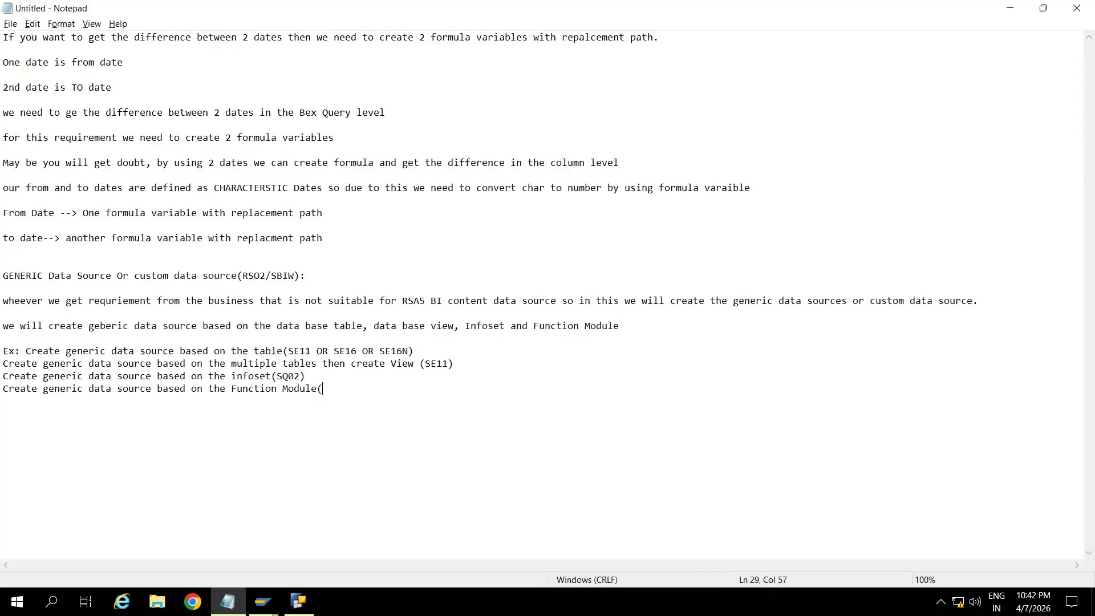
pyautogui.write('SE37)')
pyautogui.press('Return')
pyautogui.press('Return')
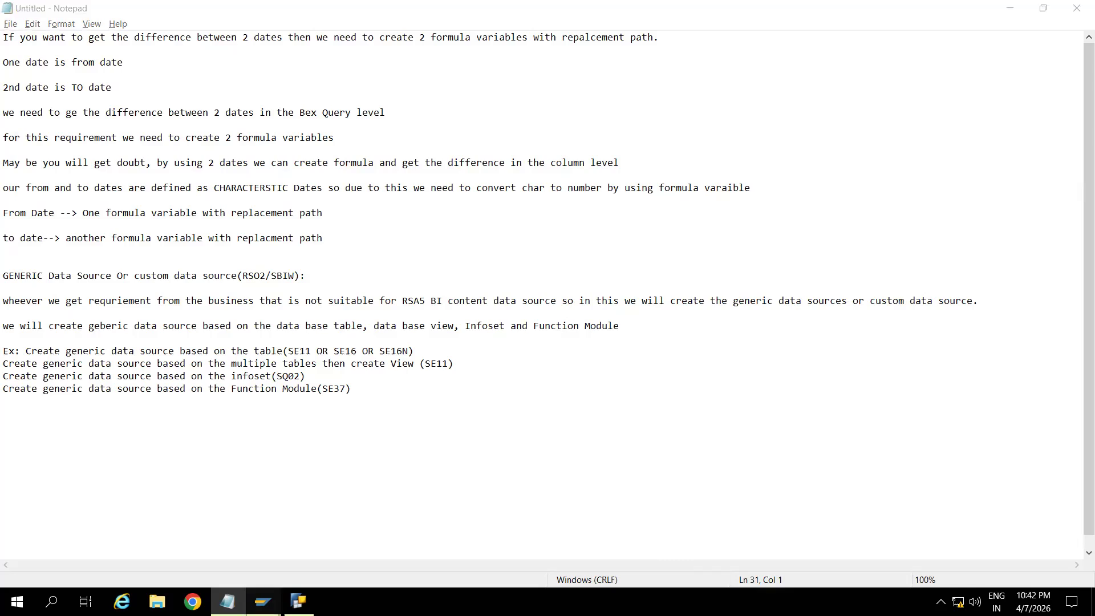
# Switch to SAP Logon and open the ECC_BW75 connection.
pyautogui.moveTo(262, 601)
pyautogui.click(196, 551)
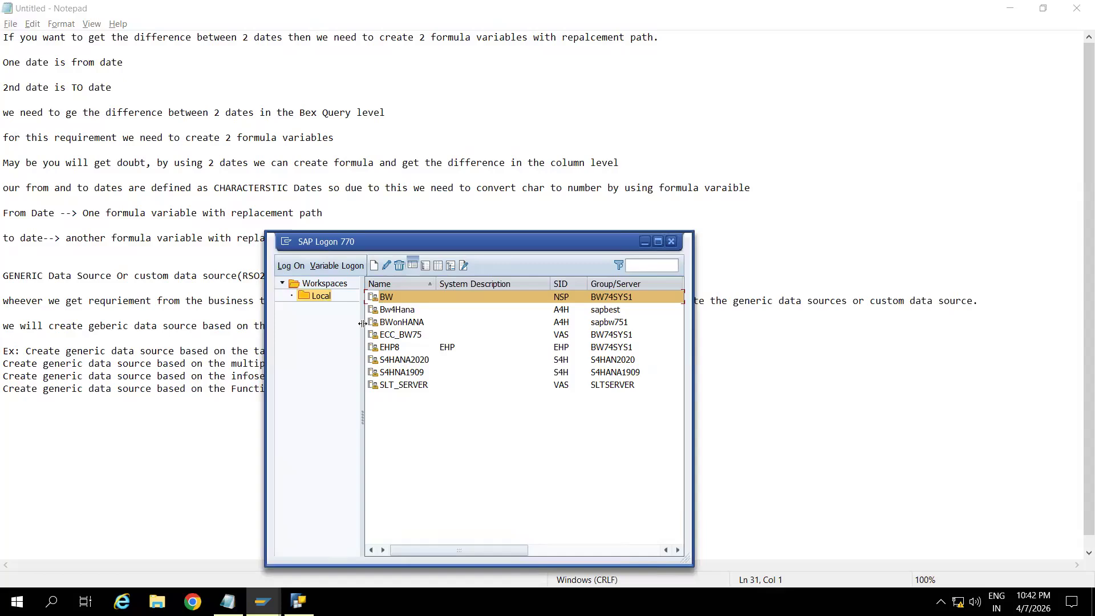
pyautogui.click(402, 334)
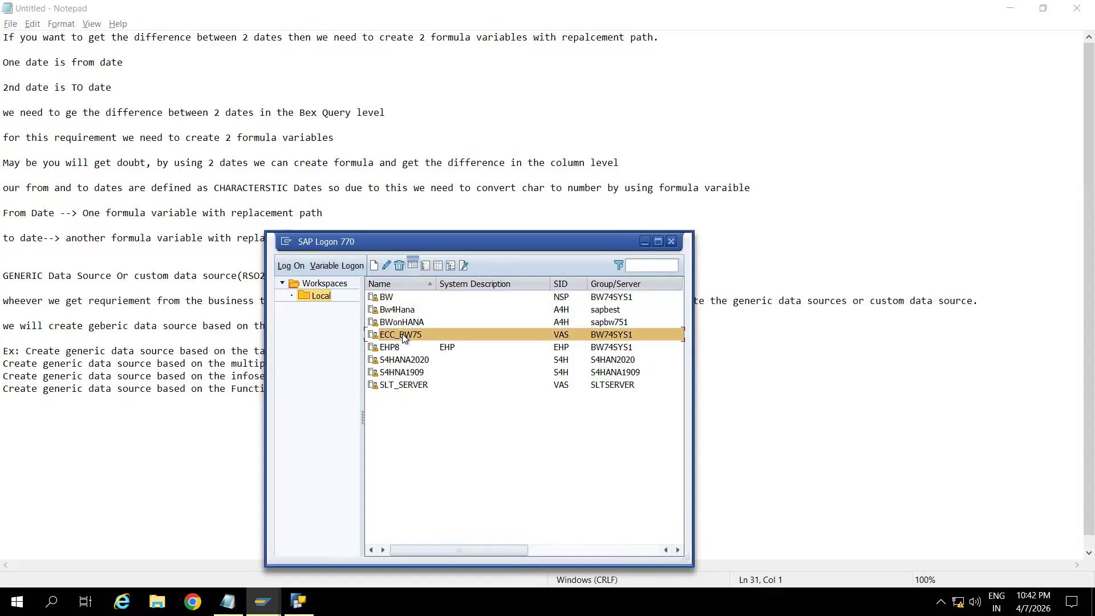
pyautogui.doubleClick(402, 334)
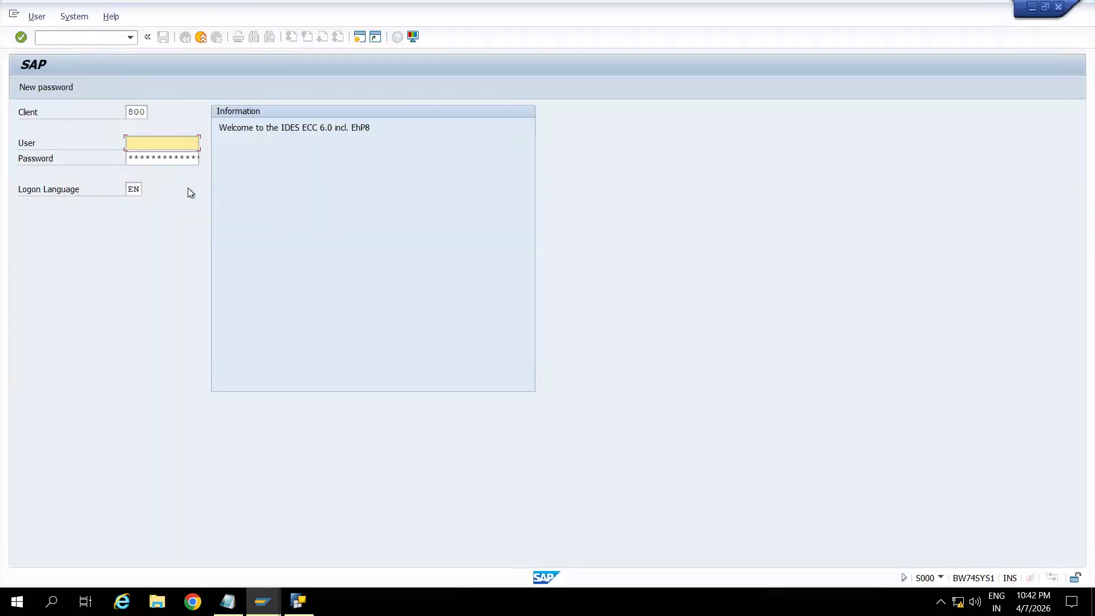
# Log on to client 800 with the saved user name and the account password.
pyautogui.click(153, 142)
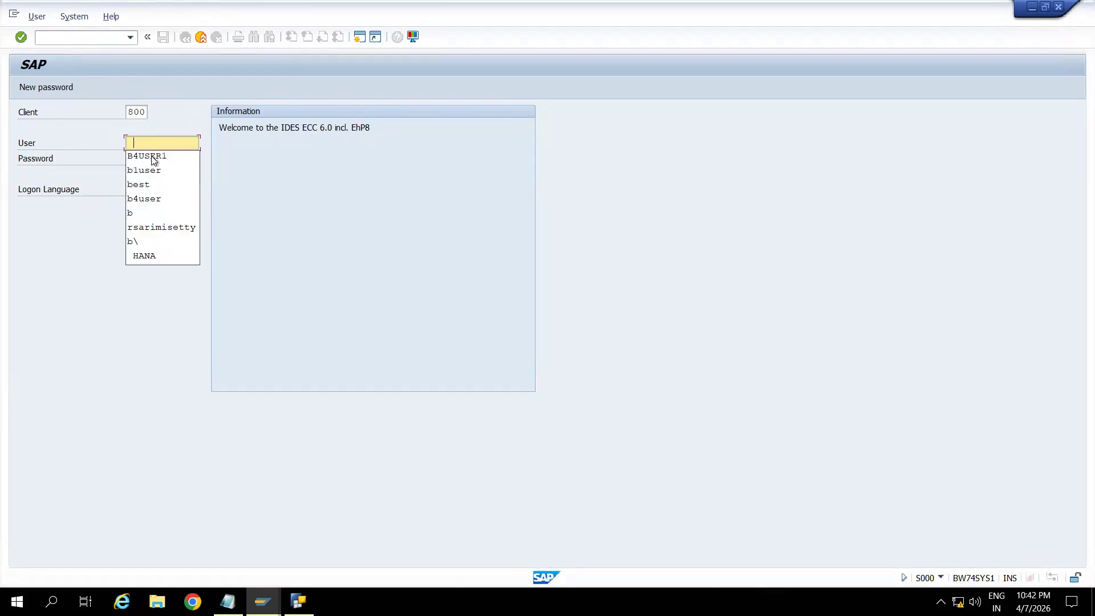
pyautogui.click(165, 156)
pyautogui.press('Tab')
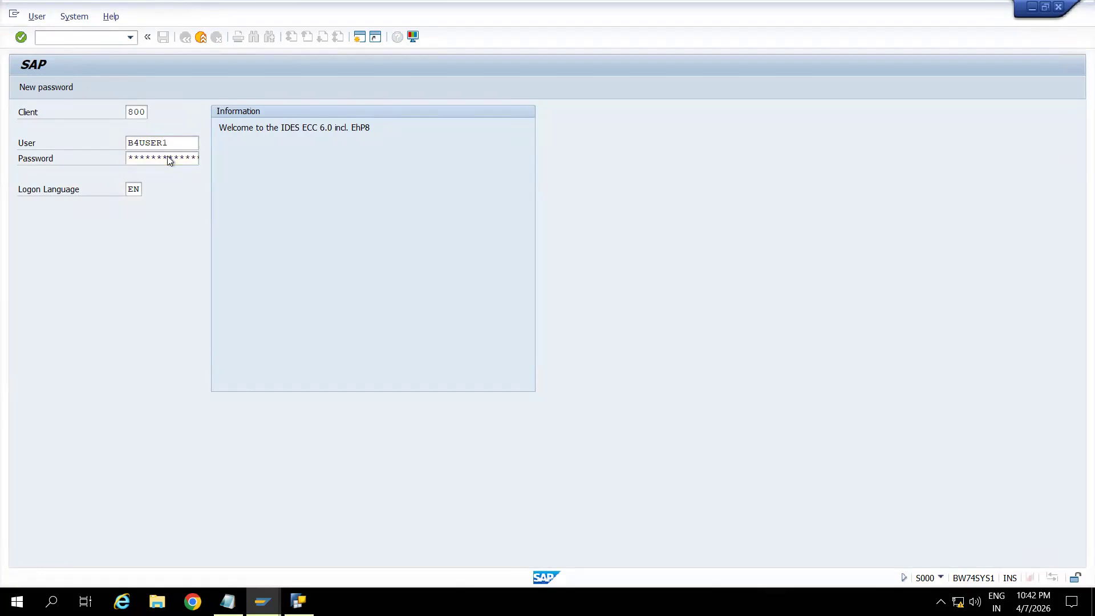
pyautogui.press('Return')
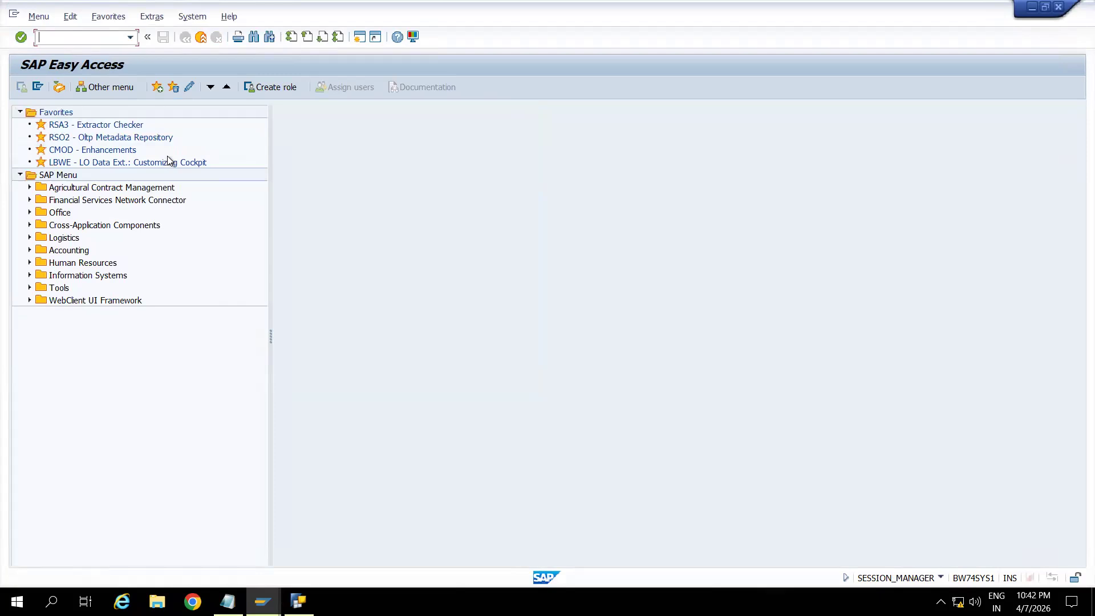
# Start transaction RSO2 and check the session's system and transaction details.
pyautogui.write('RSO2')
pyautogui.press('Return')
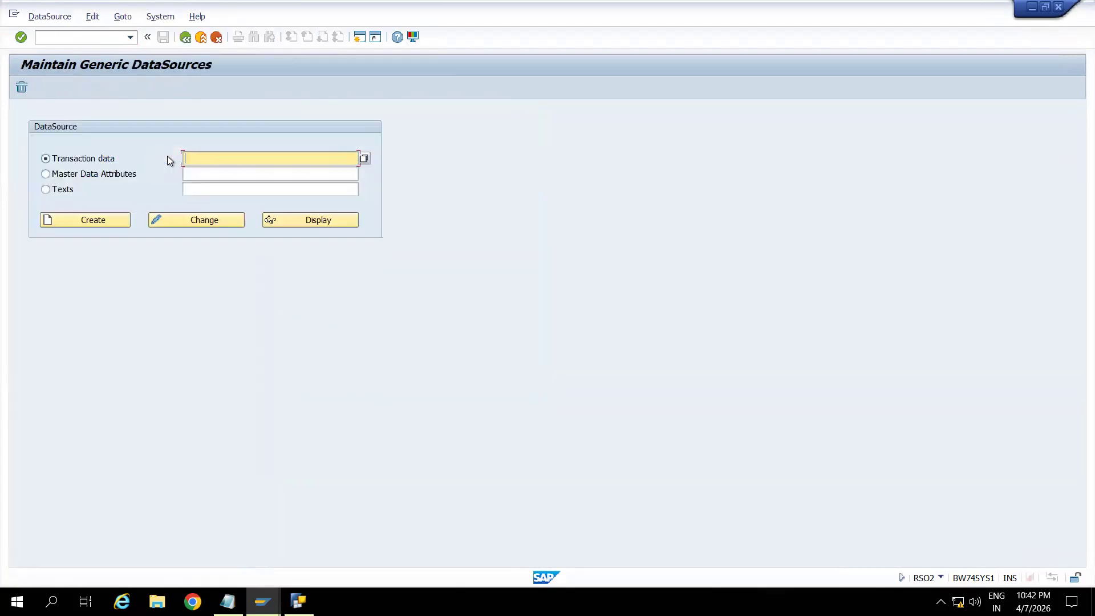
pyautogui.click(941, 579)
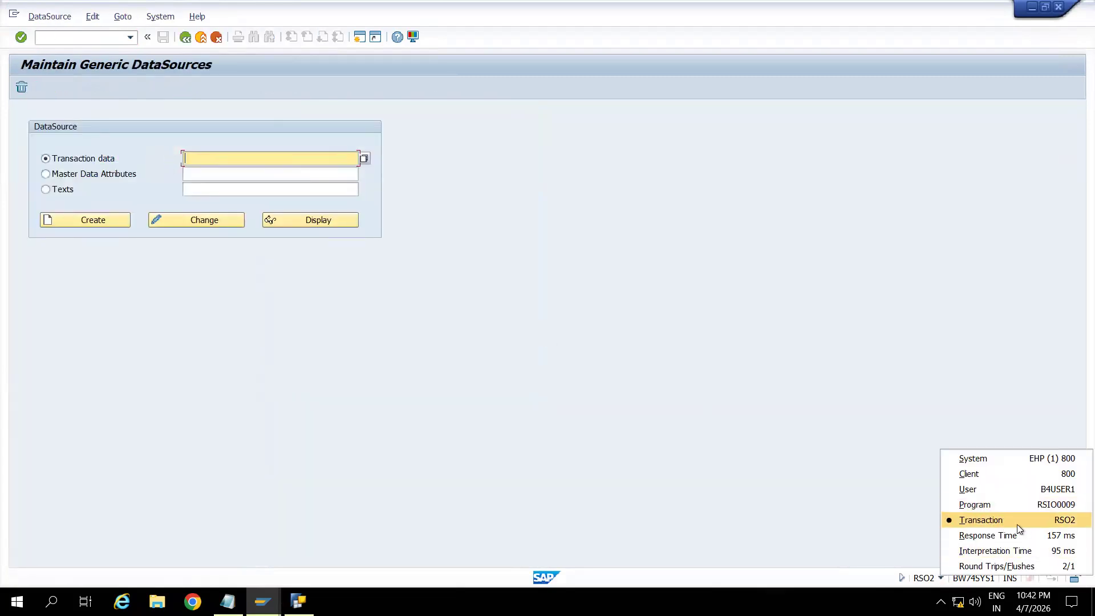
pyautogui.click(616, 361)
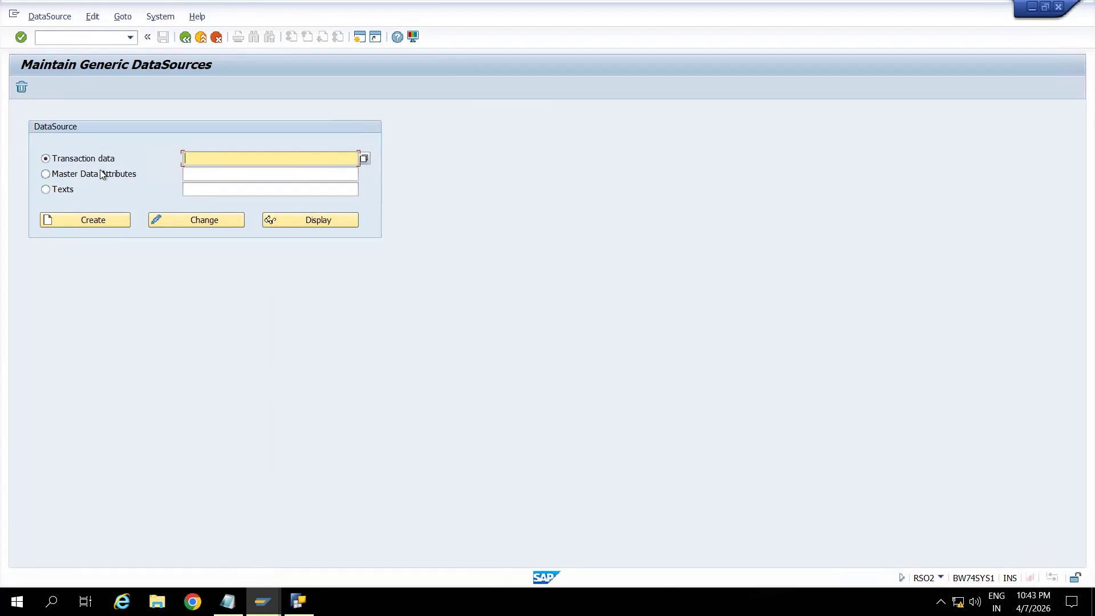
# Create a Texts DataSource named ZDS_MAKT1.
pyautogui.click(46, 190)
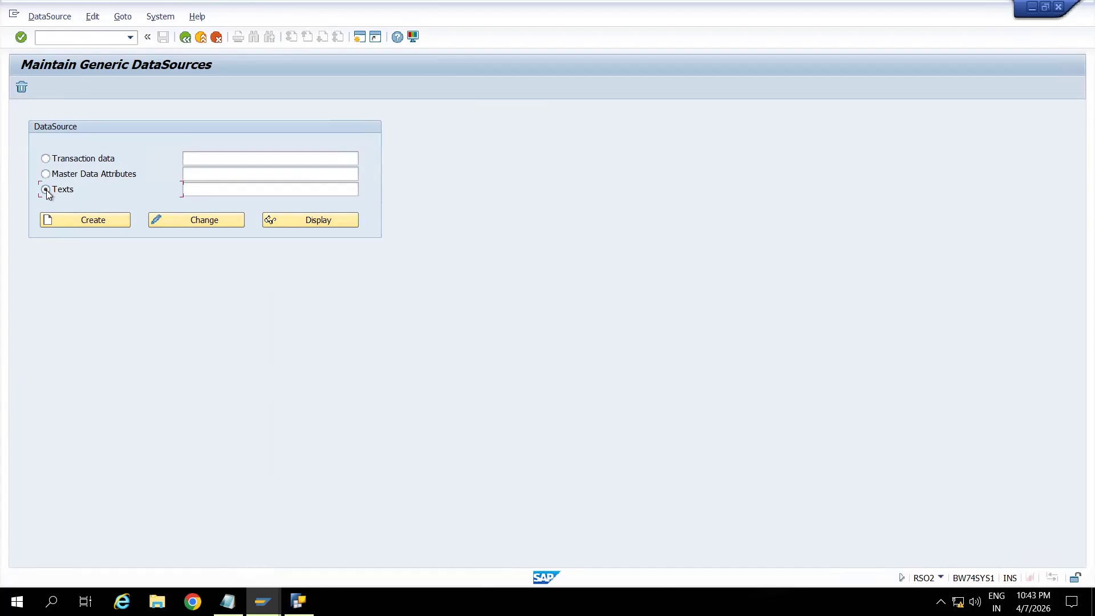
pyautogui.click(210, 189)
pyautogui.write('ZDS')
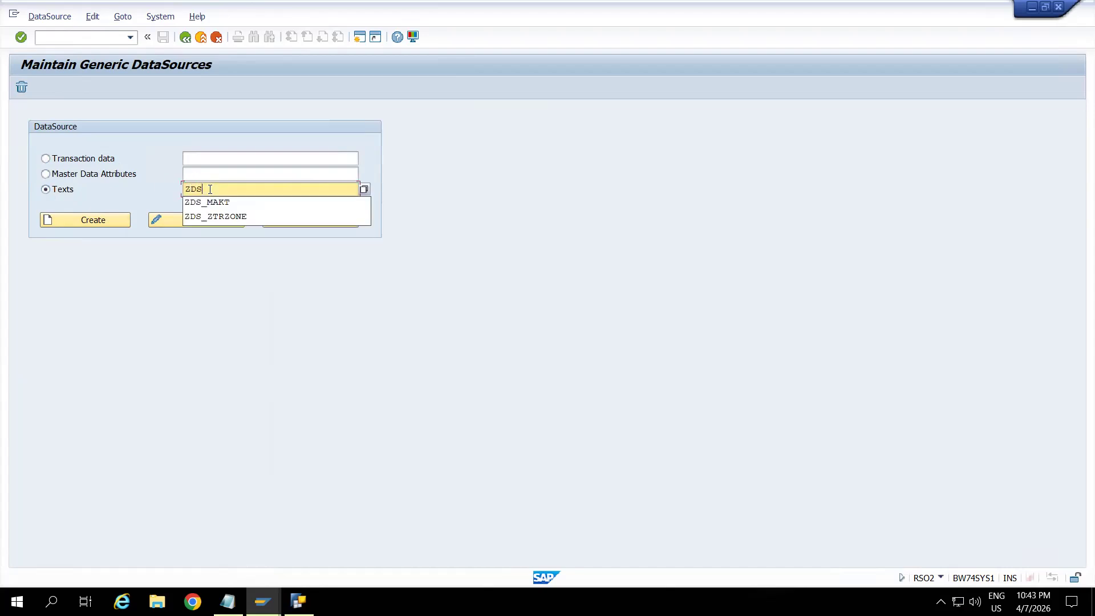
pyautogui.write('_MAKT1')
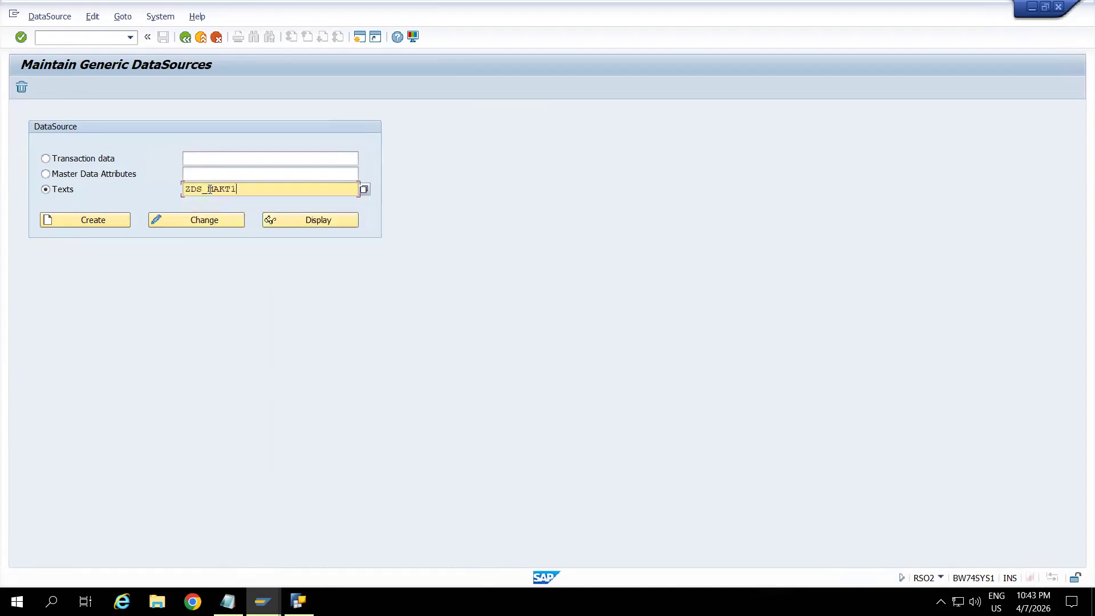
pyautogui.click(107, 225)
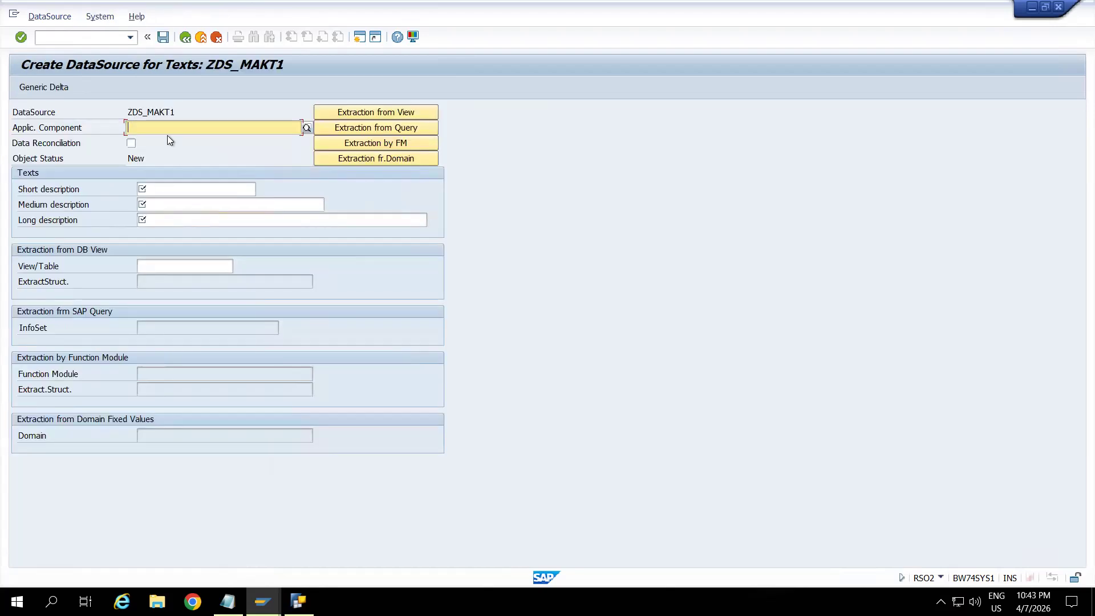
# Enter MM as the application component and "Material Description" as the short, medium and long descriptions.
pyautogui.write('MM')
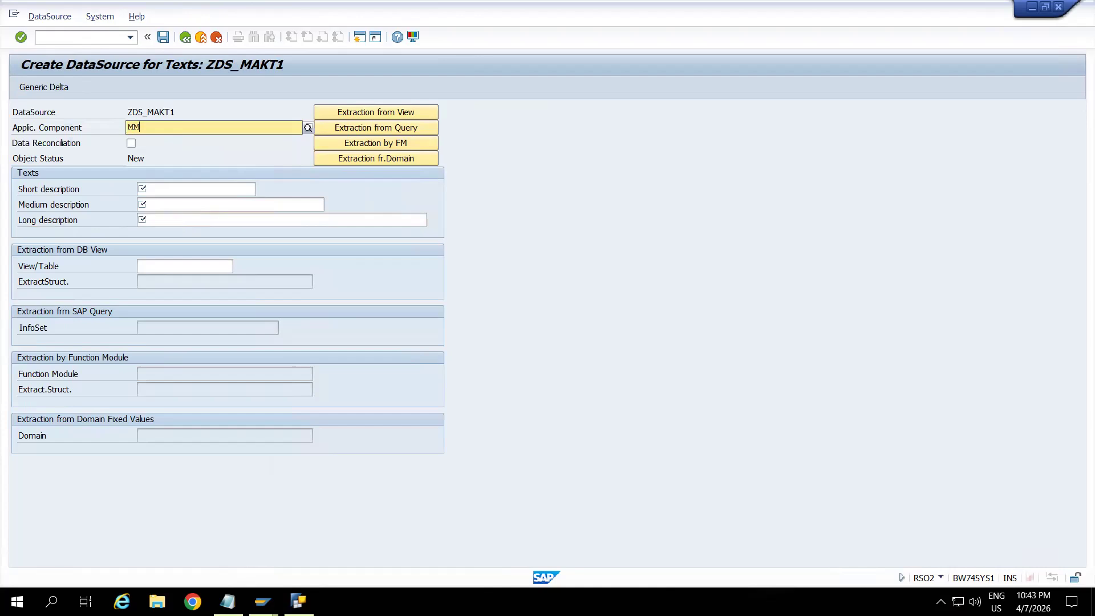
pyautogui.click(159, 192)
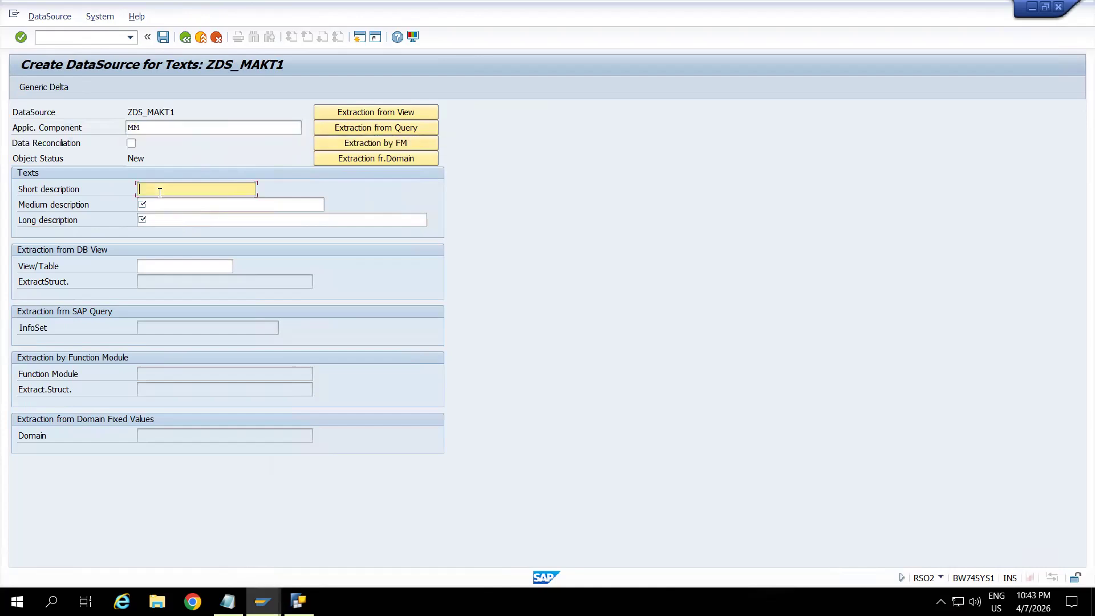
pyautogui.write('Ma')
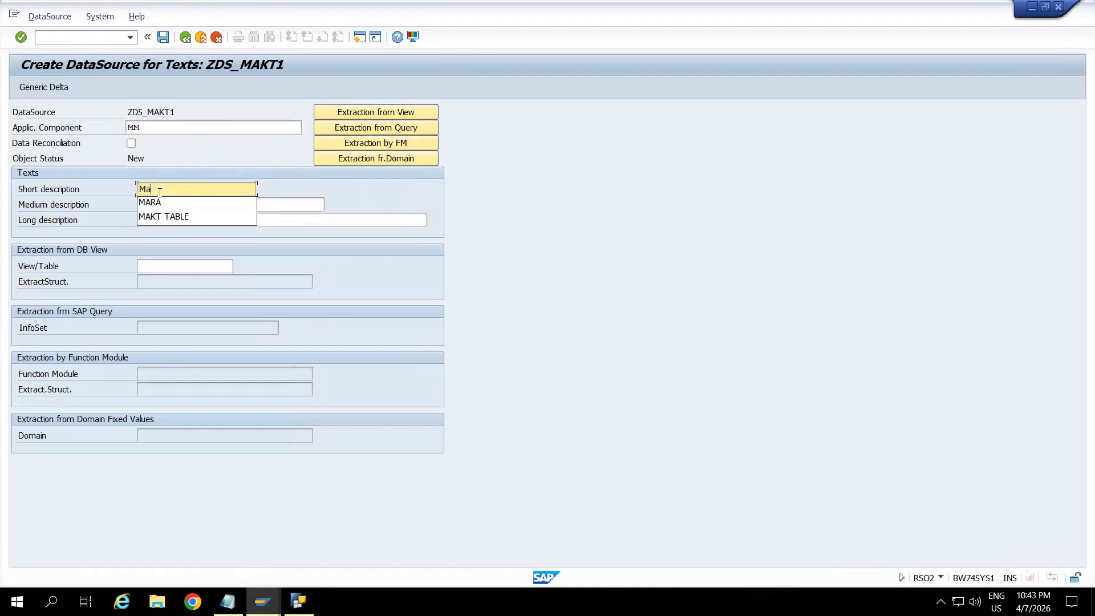
pyautogui.write('terial ')
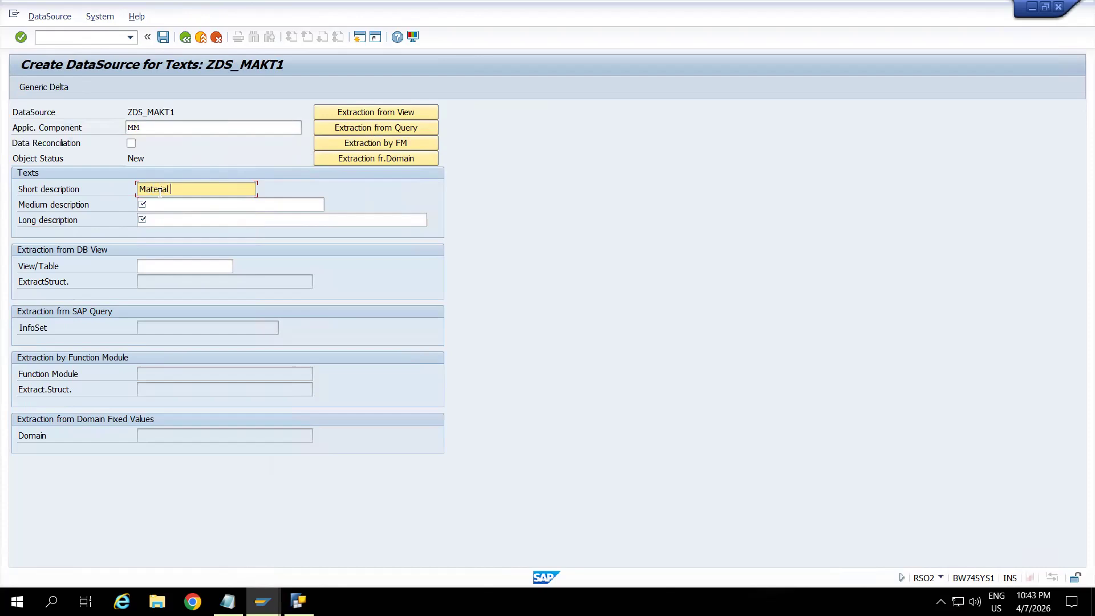
pyautogui.write('Description')
pyautogui.moveTo(231, 190); pyautogui.dragTo(124, 200)
pyautogui.hotkey('ctrl', 'c')
pyautogui.click(191, 206)
pyautogui.hotkey('ctrl', 'v')
pyautogui.click(191, 219)
pyautogui.hotkey('ctrl', 'v')
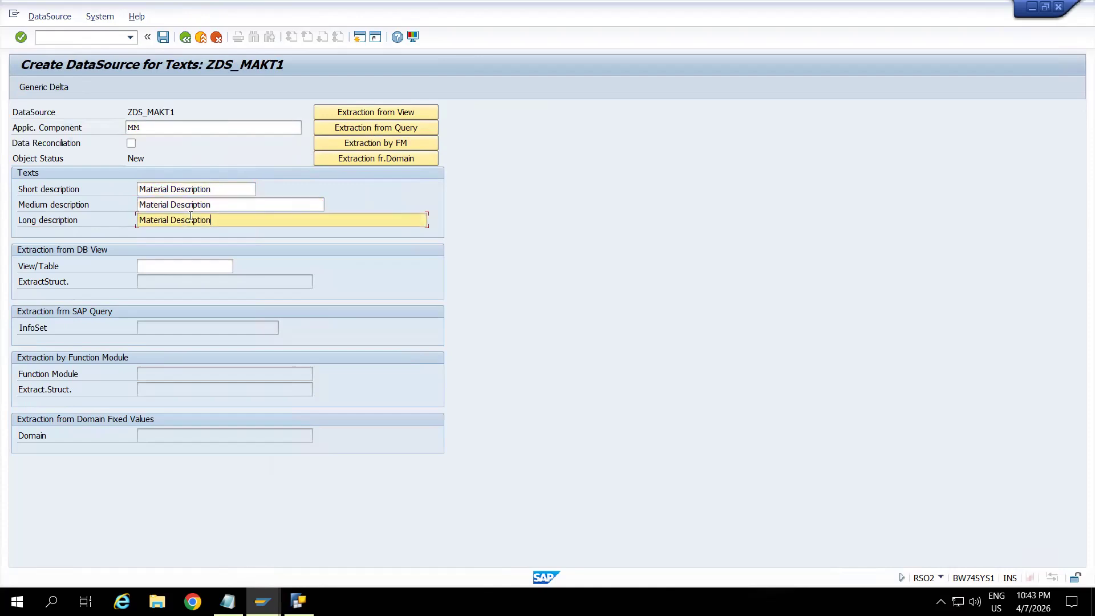
# Clear the application component and pick MM (Materials Management) from the SAP-R/3 component hierarchy instead.
pyautogui.click(144, 130)
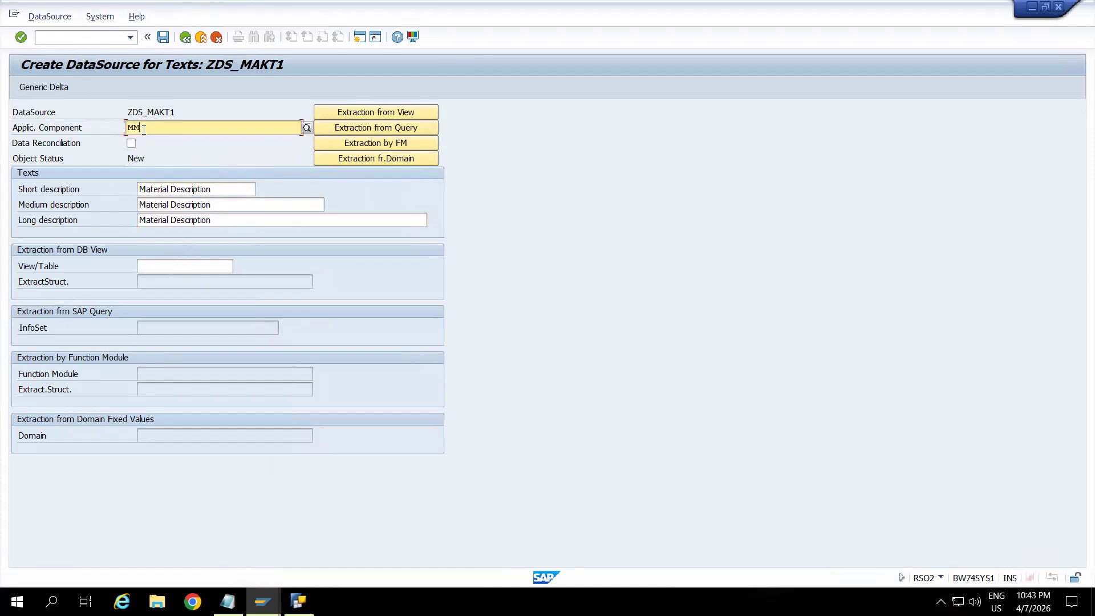
pyautogui.press('BackSpace')
pyautogui.press('BackSpace')
pyautogui.click(307, 124)
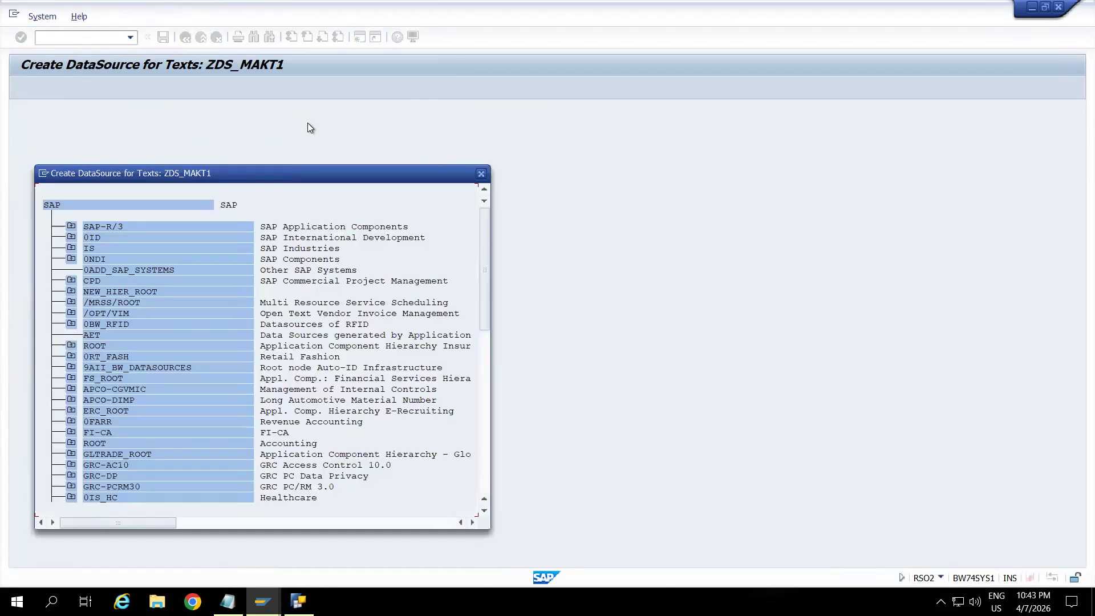
pyautogui.click(71, 226)
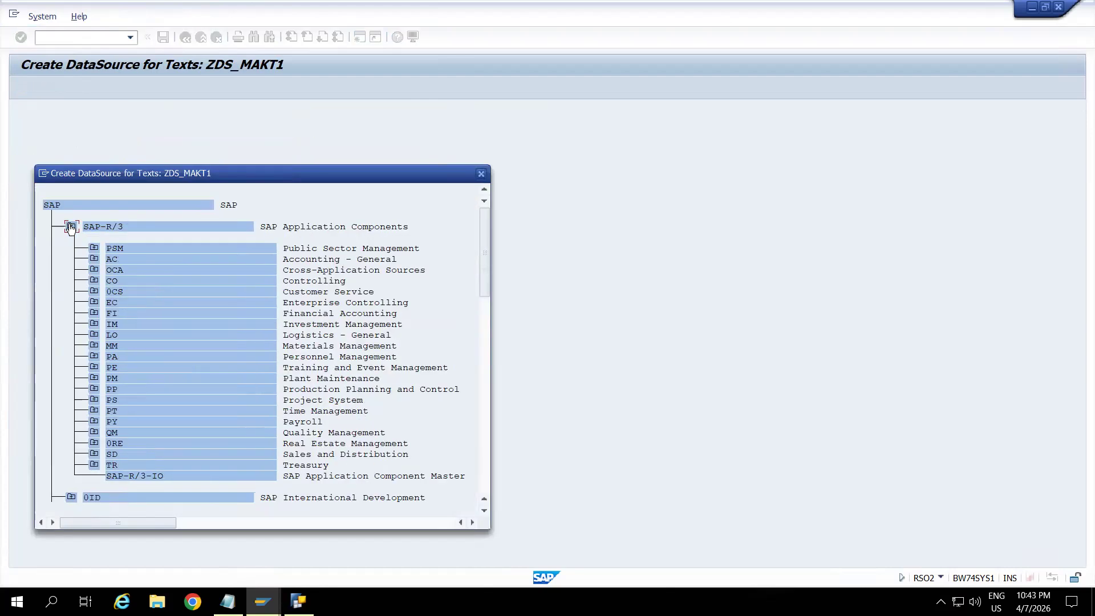
pyautogui.doubleClick(106, 344)
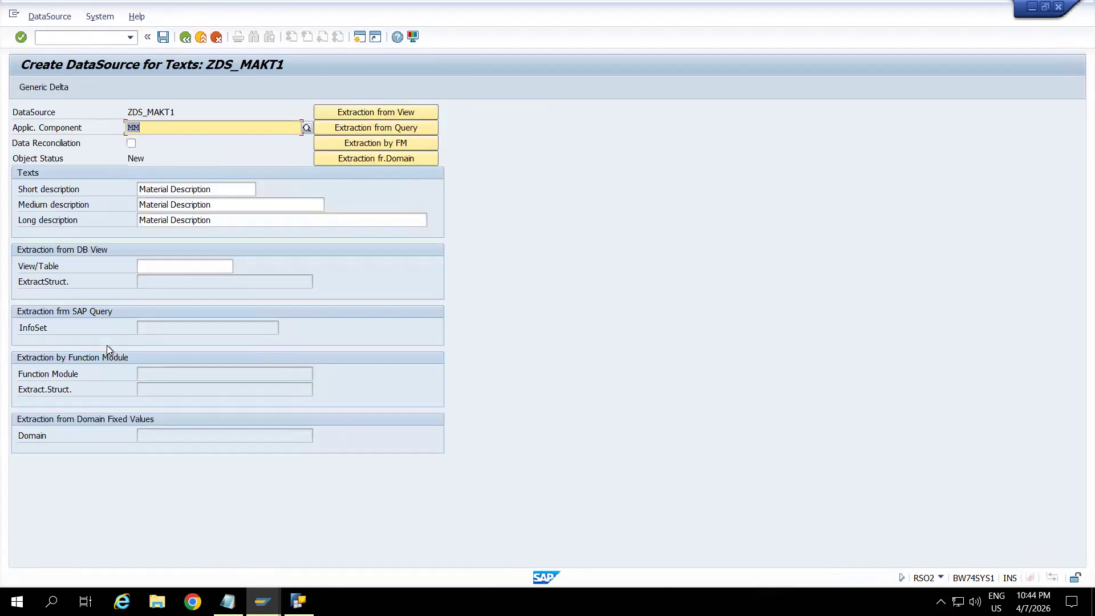
# Set MAKT as the view/table for the DataSource's extraction from a DB view.
pyautogui.click(151, 266)
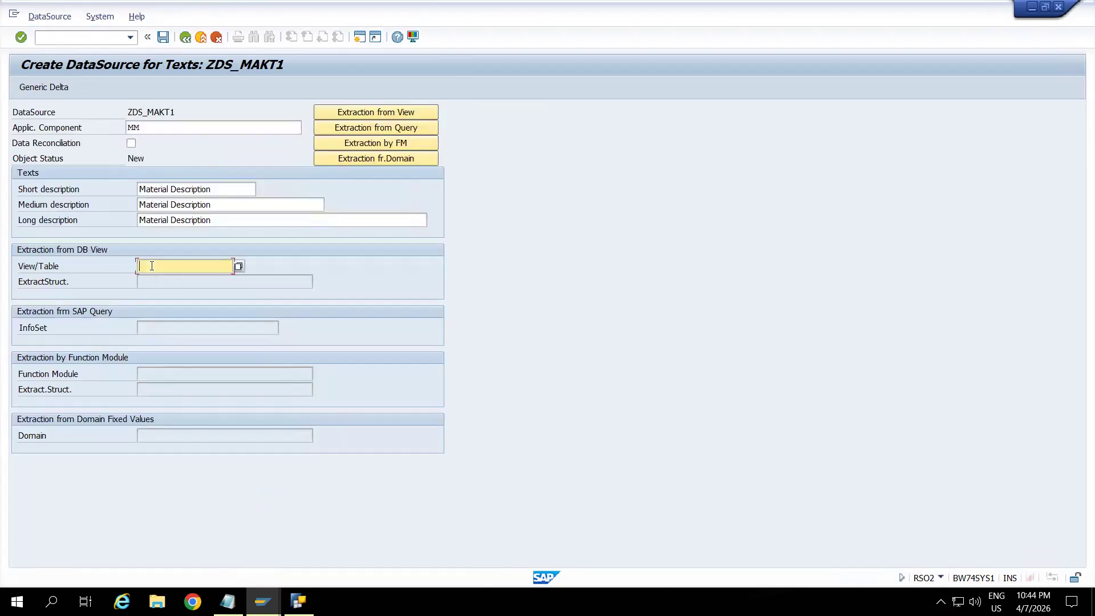
pyautogui.write('MAKT')
pyautogui.press('Return')
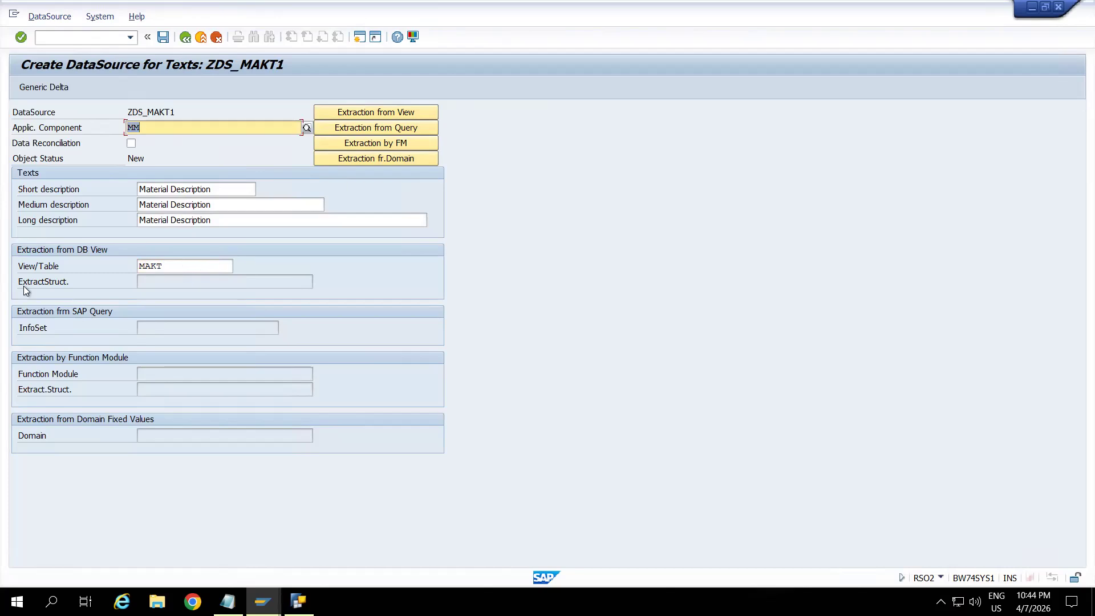
pyautogui.click(158, 286)
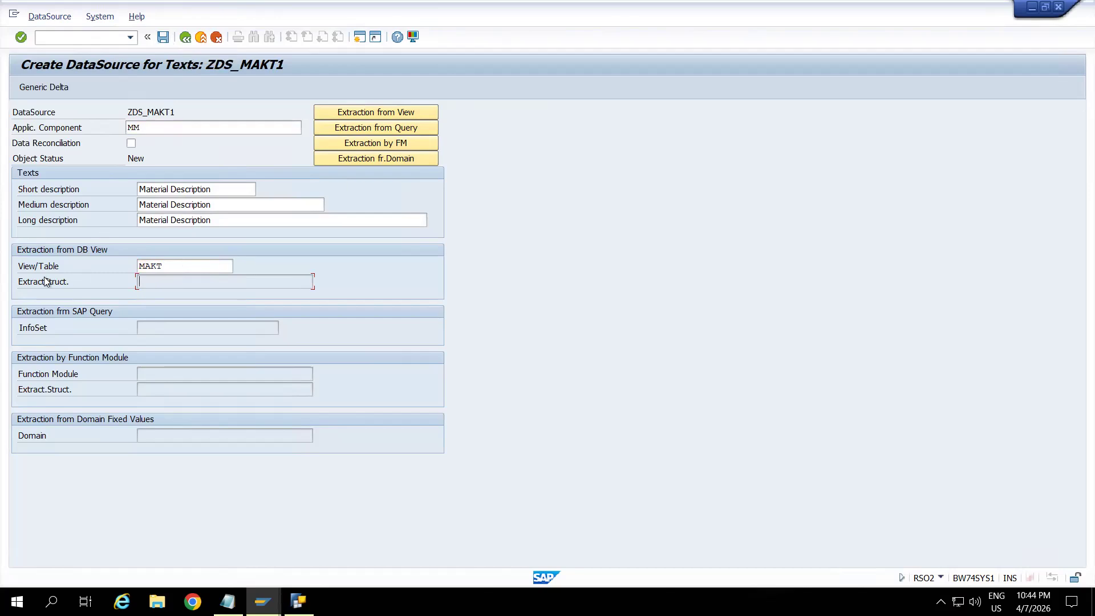
# Save the DataSource and assign it to package ZBW.
pyautogui.click(163, 37)
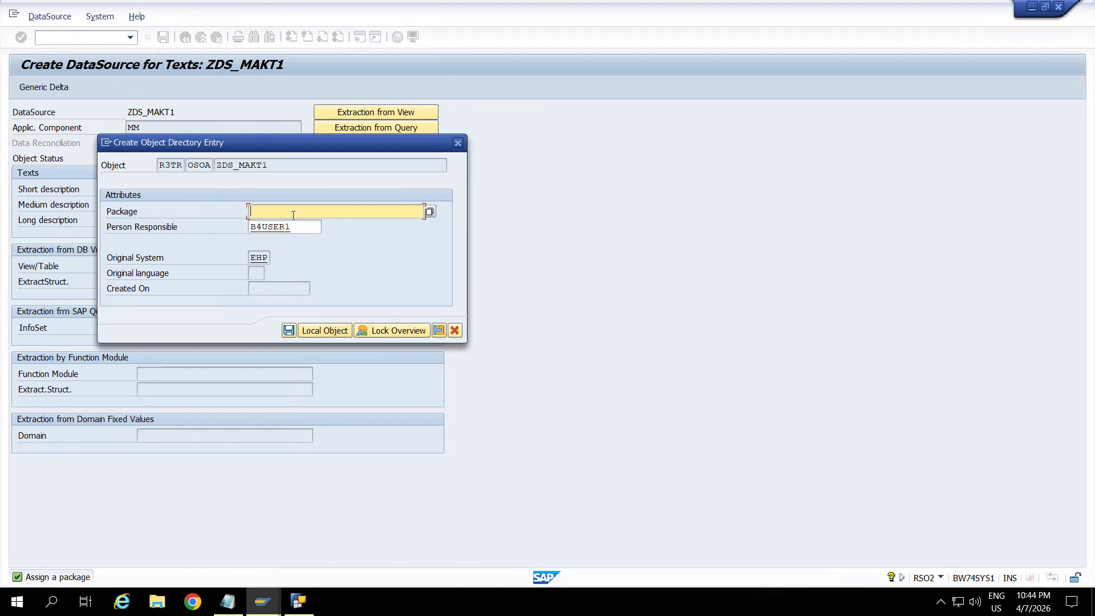
pyautogui.write('ZBW')
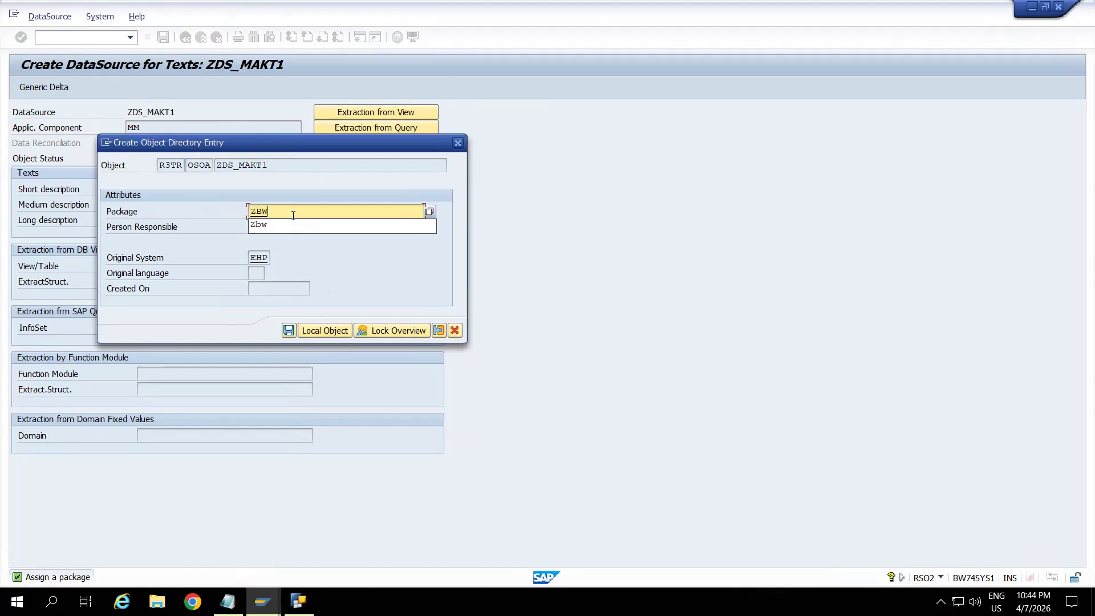
pyautogui.click(365, 265)
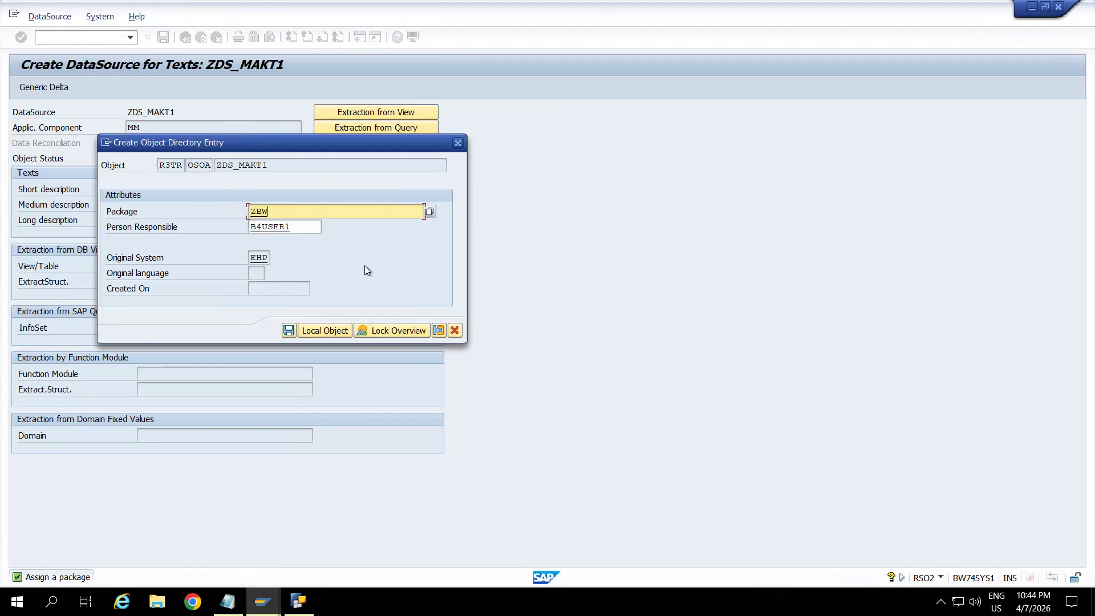
pyautogui.click(288, 330)
pyautogui.click(288, 330)
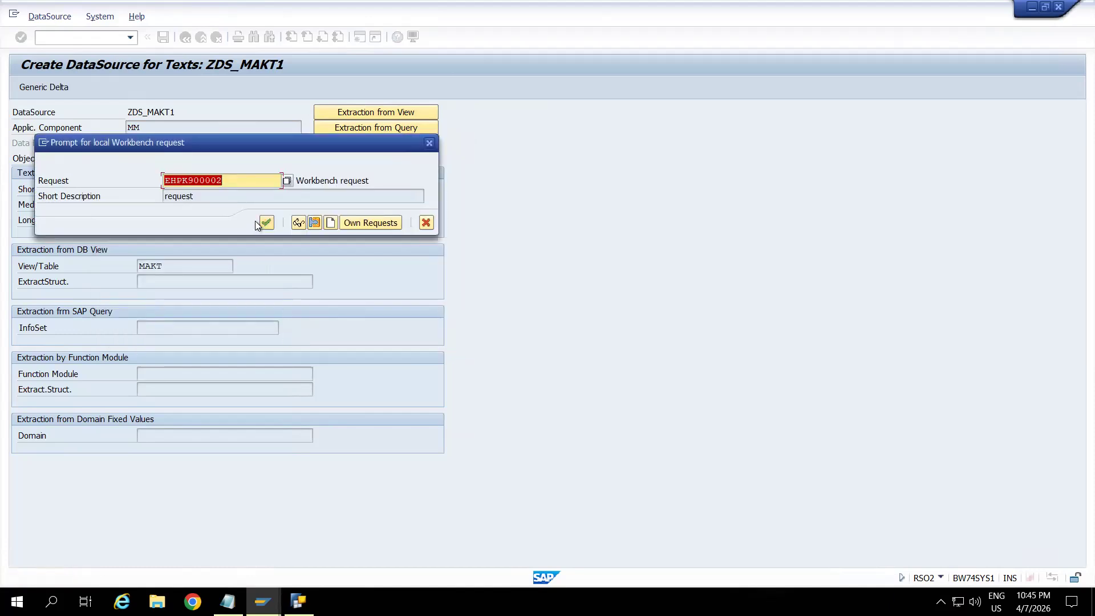
# Create a new Workbench request with the short description "Generic Data Source based on the Table MAKT".
pyautogui.click(330, 221)
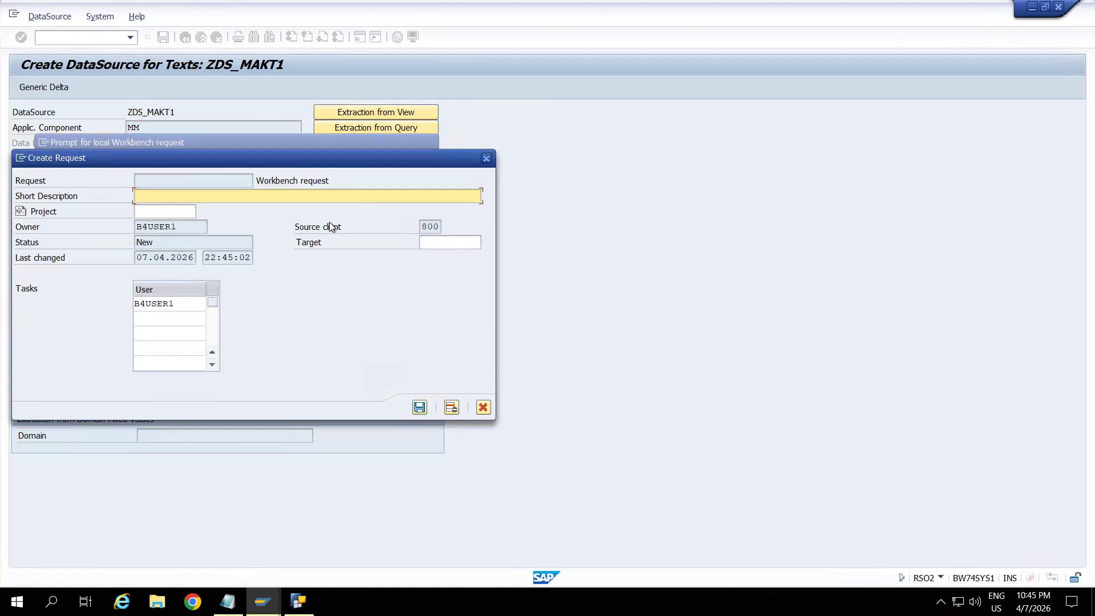
pyautogui.write('Generic Data Source based on the ')
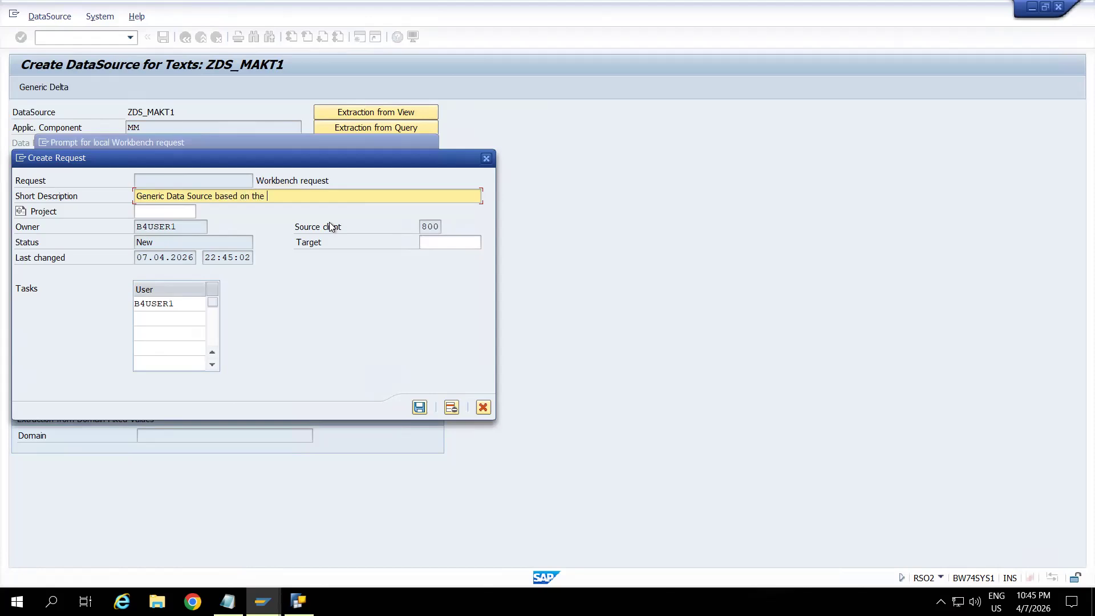
pyautogui.write('Table MAKT')
pyautogui.click(419, 407)
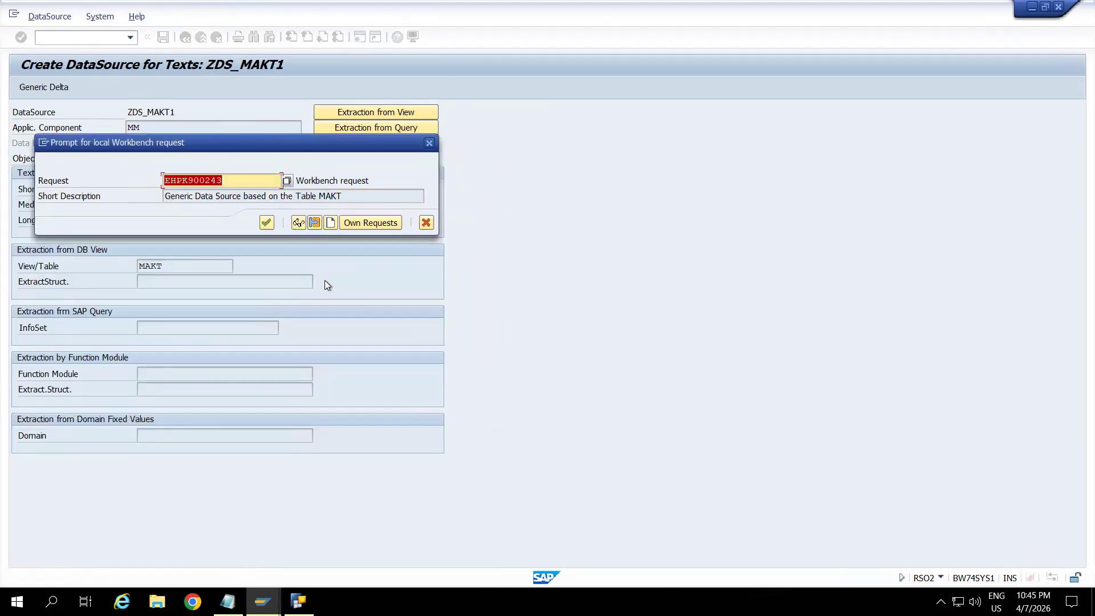
# Accept the new Workbench request, mark the Material Number field (MATNR) for selection and save the DataSource.
pyautogui.click(265, 223)
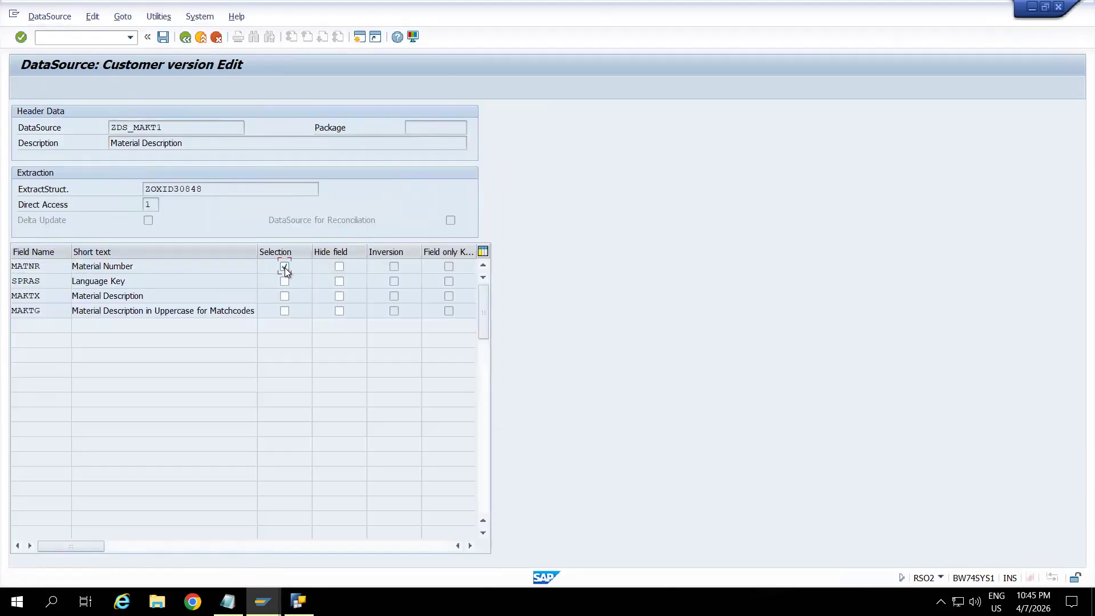
pyautogui.click(163, 37)
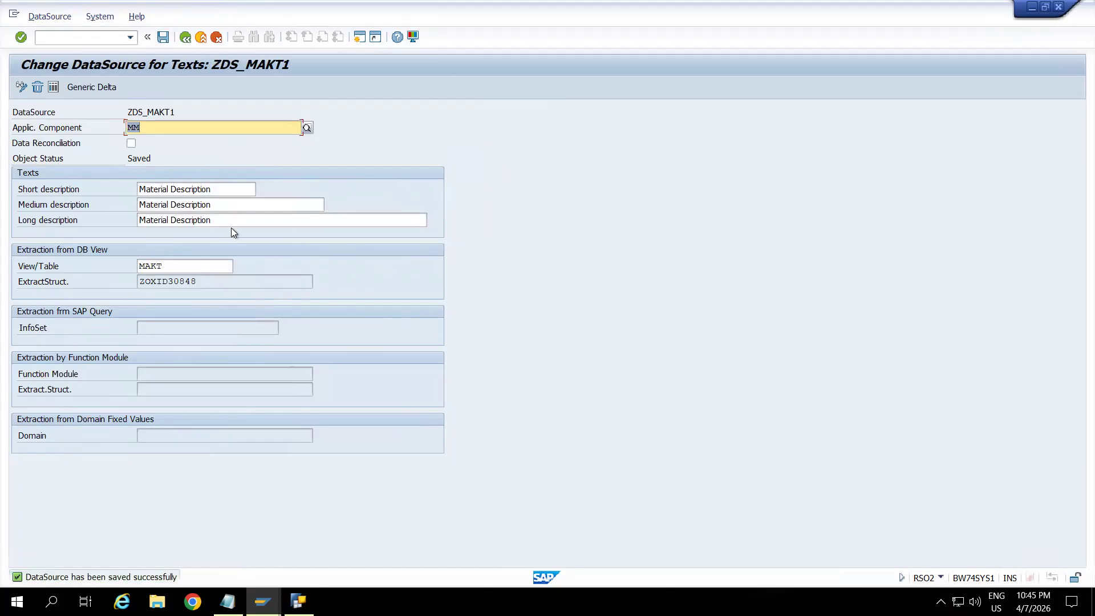
# Open transaction SE01 in a new session and display the user's modifiable customizing and Workbench requests.
pyautogui.click(76, 37)
pyautogui.write('/oe')
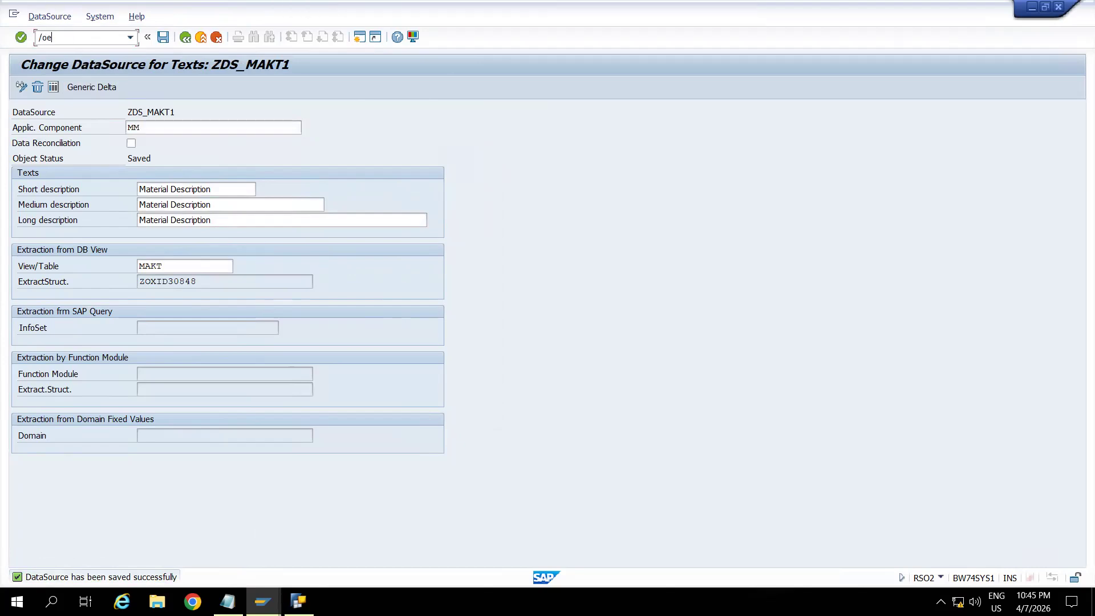
pyautogui.press('BackSpace')
pyautogui.write('se0')
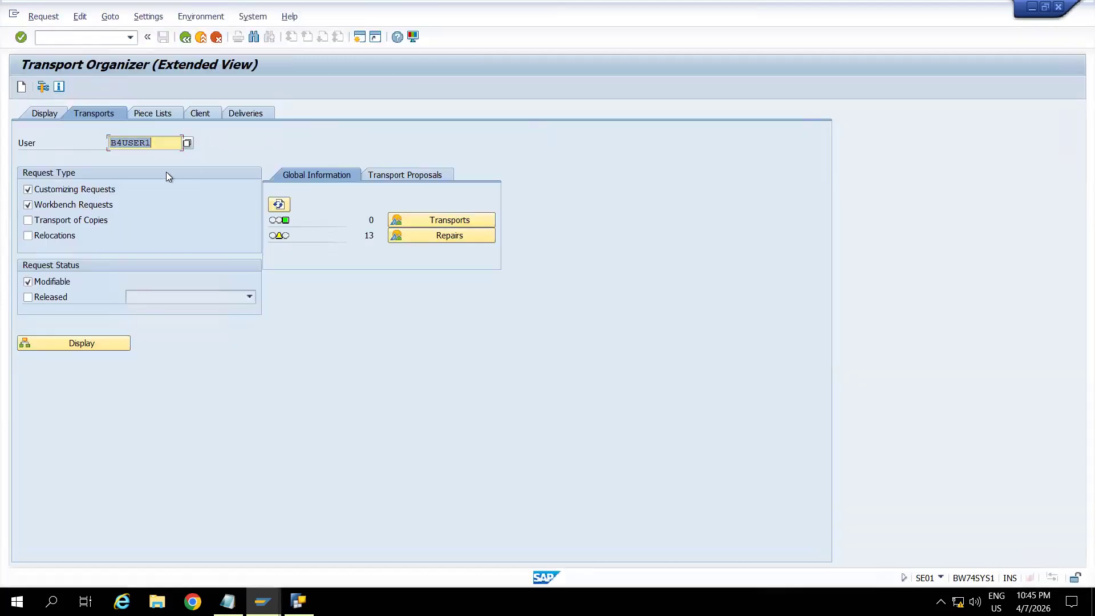
pyautogui.click(86, 343)
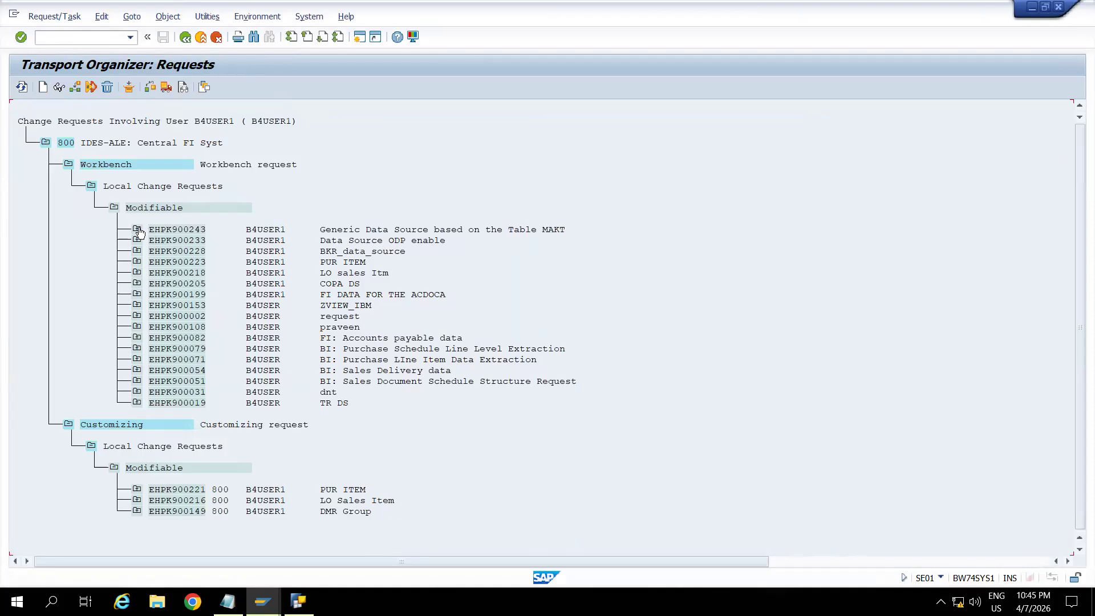
# Expand the "Generic Data Source based on the Table MAKT" request down to its DataSource and table objects.
pyautogui.click(138, 229)
pyautogui.click(160, 252)
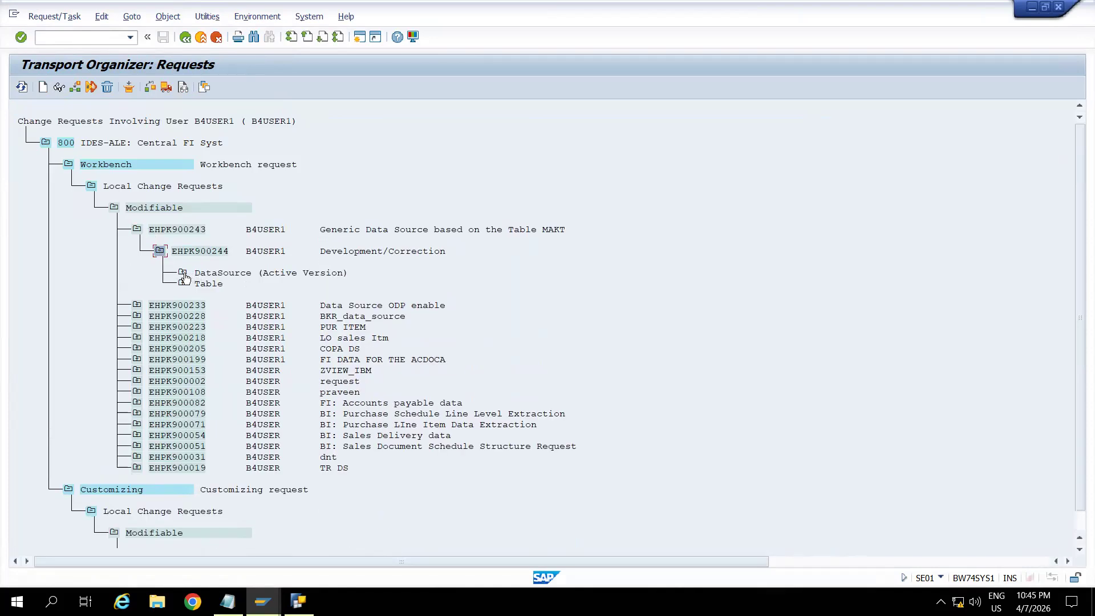
pyautogui.click(184, 275)
pyautogui.click(182, 315)
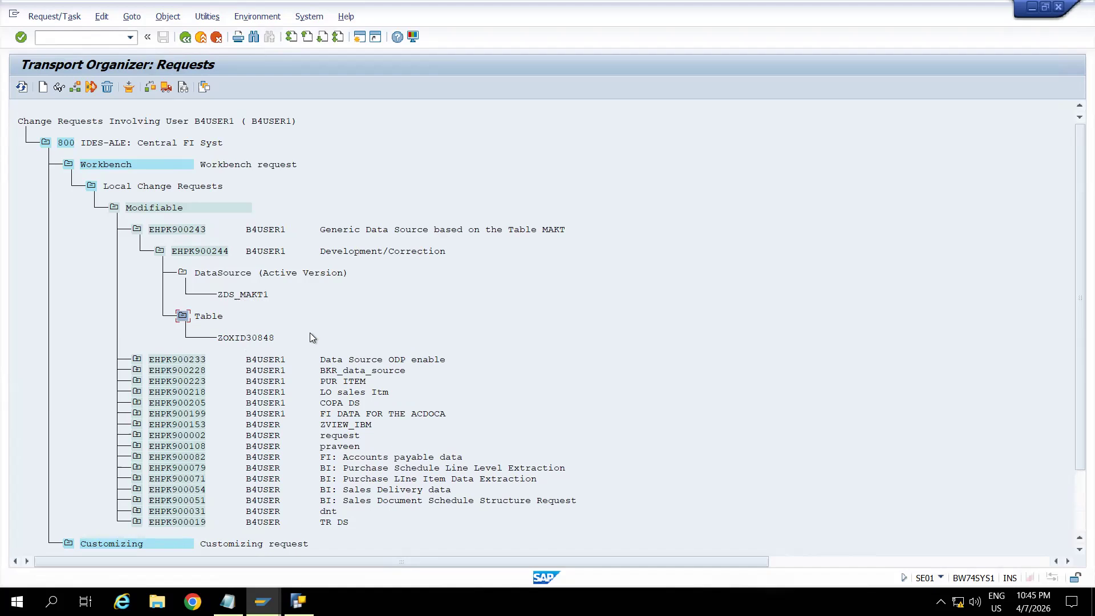
# Switch back to the DataSource session, view the components of the extract structure and return to the DataSource.
pyautogui.hotkey('alt', 'Tab')
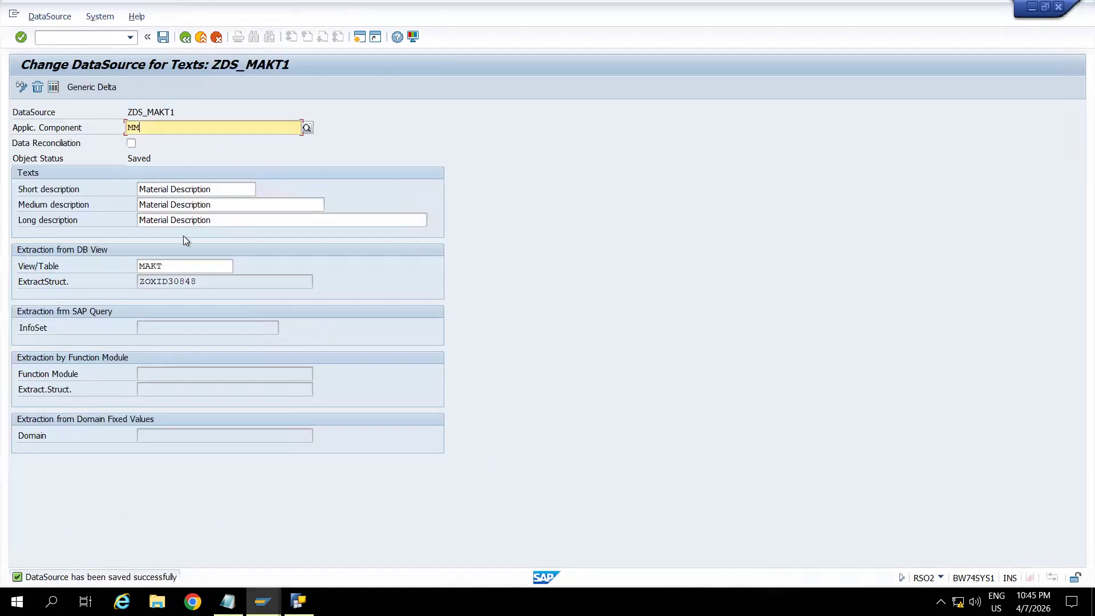
pyautogui.moveTo(207, 280); pyautogui.dragTo(125, 282)
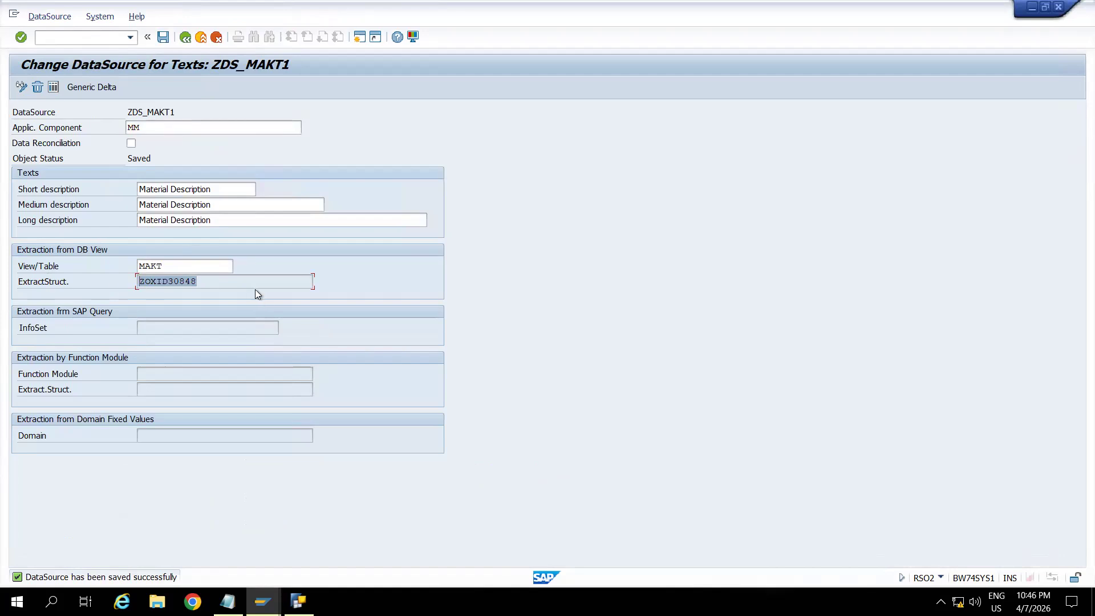
pyautogui.doubleClick(163, 280)
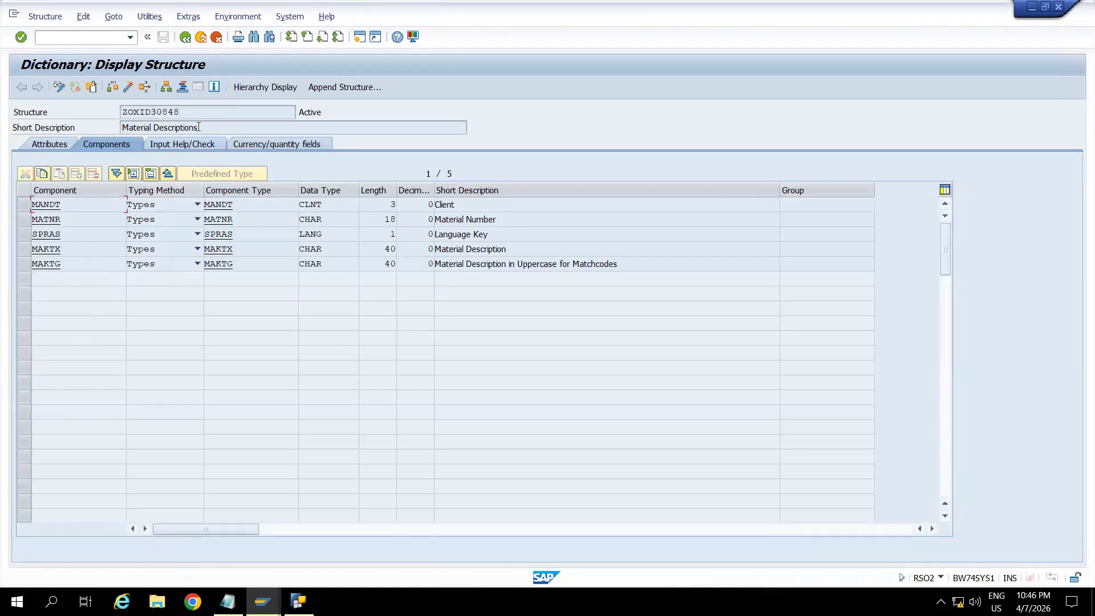
pyautogui.click(185, 37)
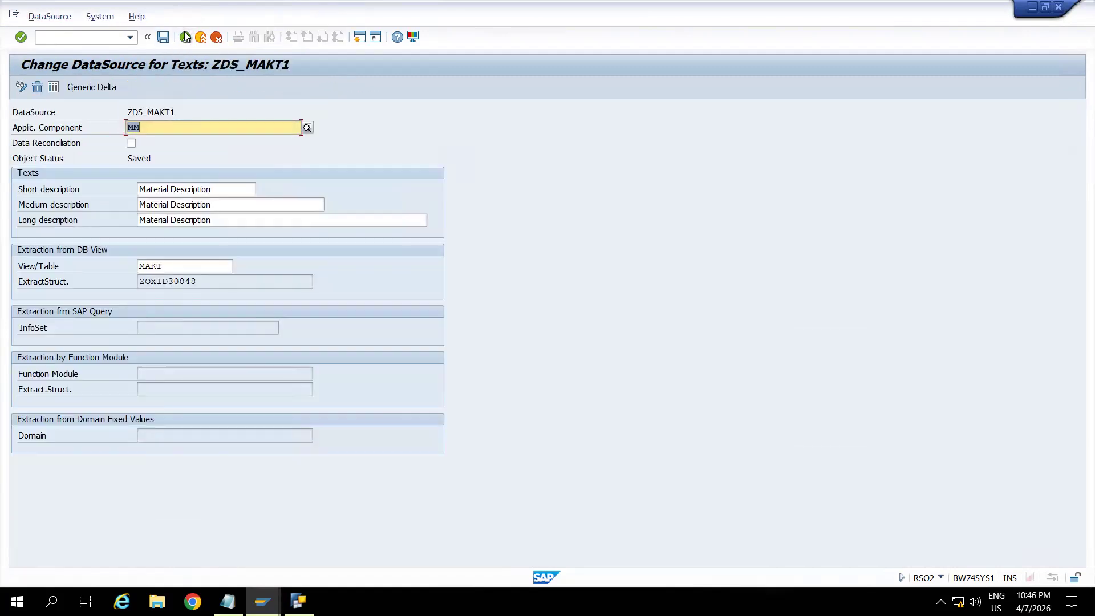
pyautogui.moveTo(203, 283); pyautogui.dragTo(125, 288)
pyautogui.click(217, 281)
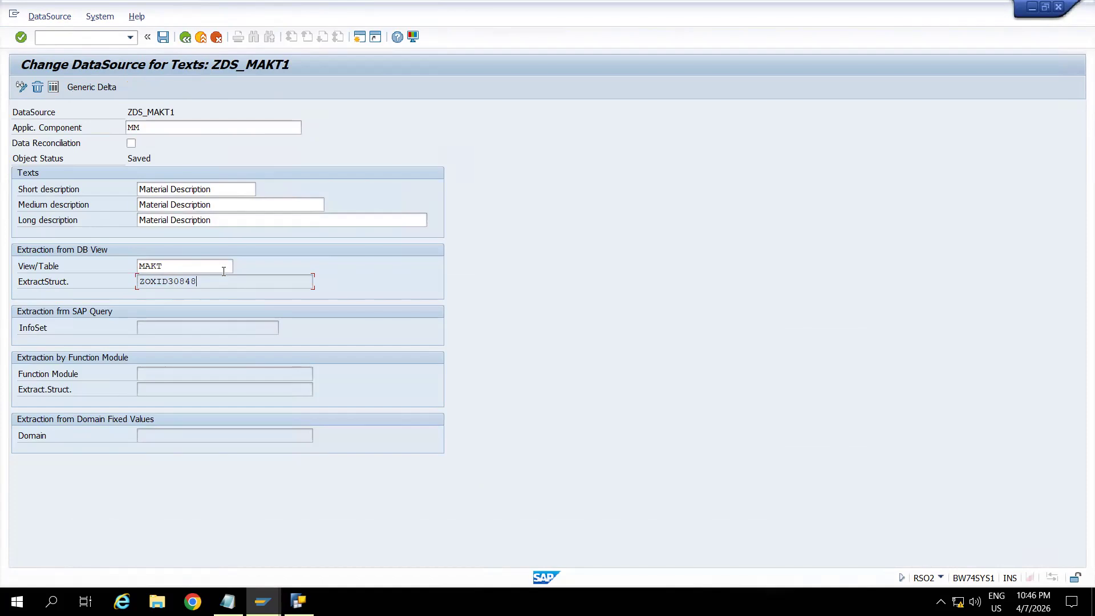
# Display the DataSource's field list and check its selection settings and assigned package.
pyautogui.click(53, 88)
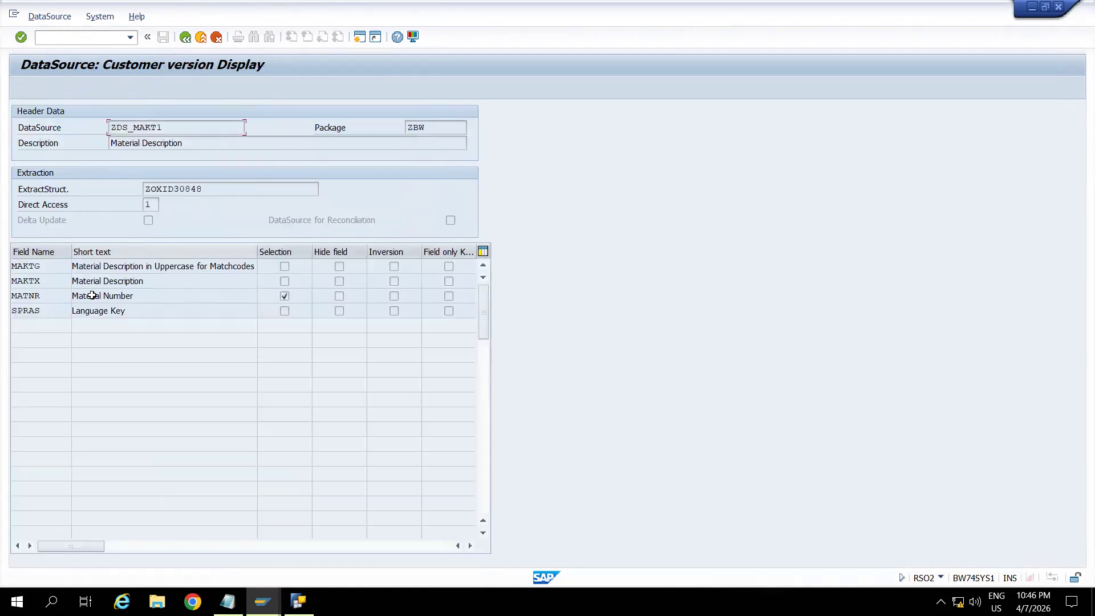
pyautogui.click(185, 38)
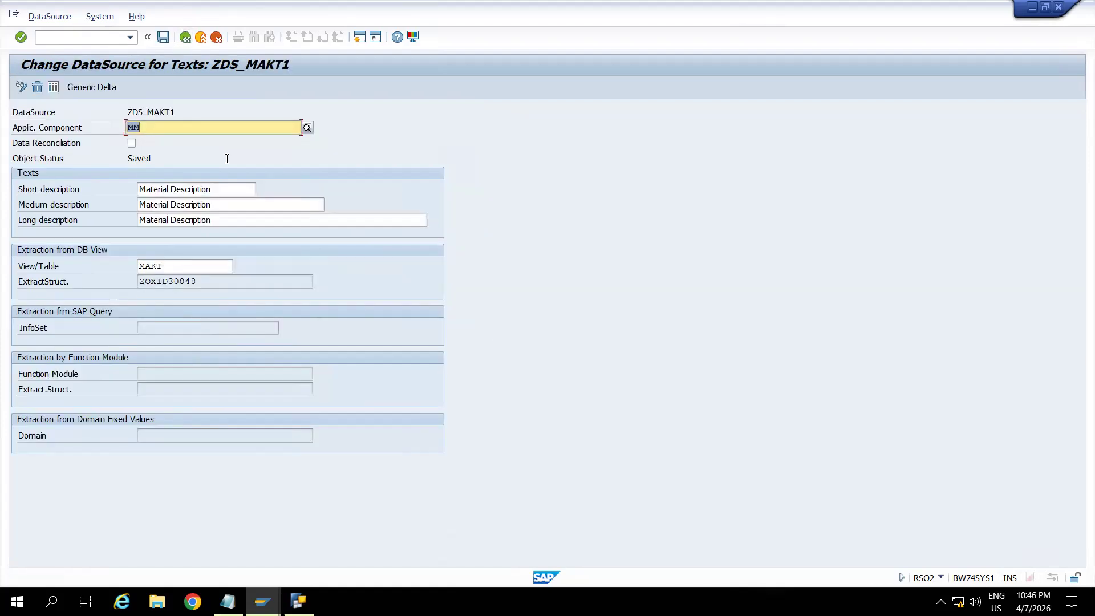
pyautogui.click(52, 91)
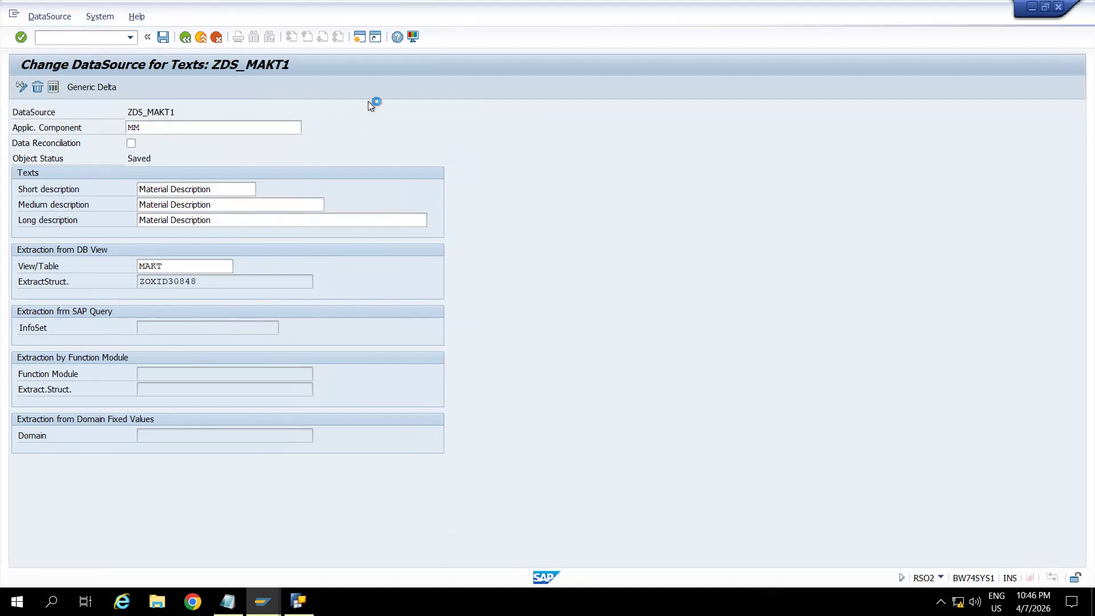
pyautogui.click(425, 126)
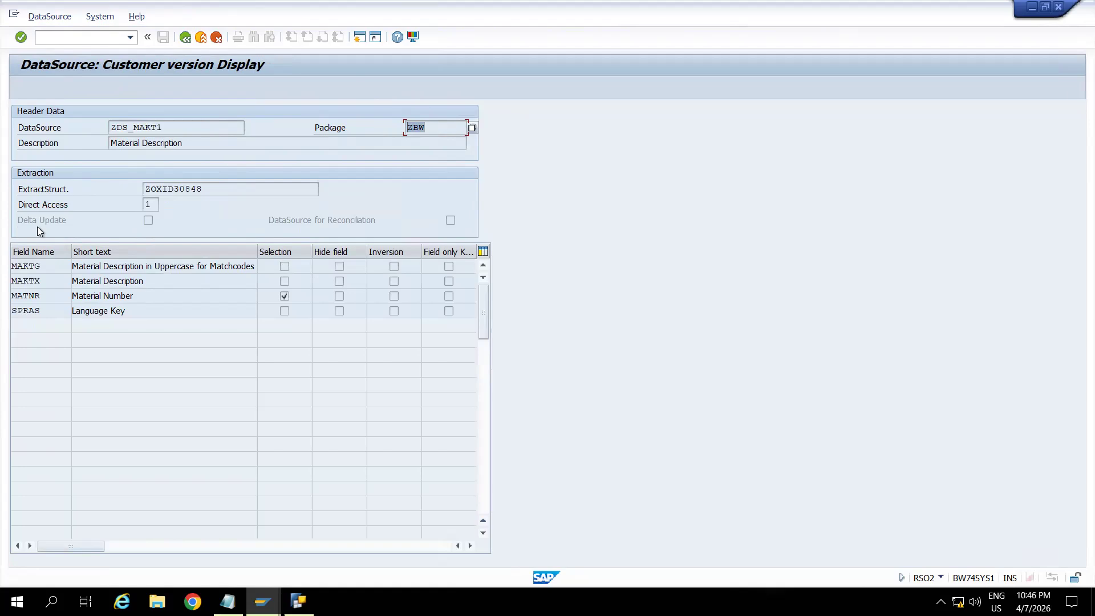
# Leave the field list, return to the change view of DataSource ZDS_MAKT1 and open its test extraction.
pyautogui.click(149, 224)
pyautogui.click(185, 38)
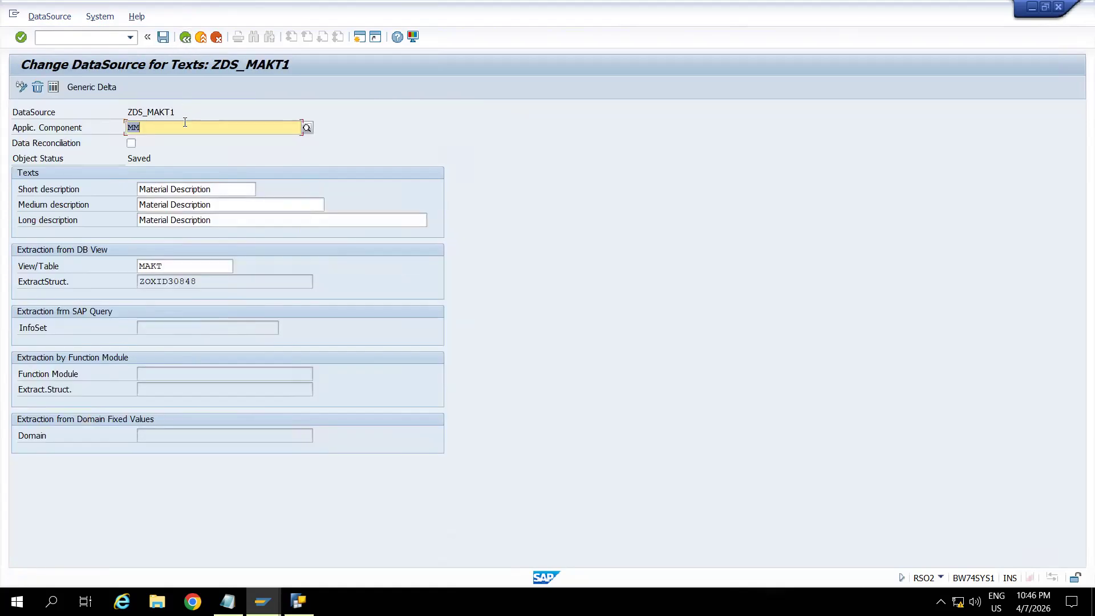
pyautogui.click(162, 133)
pyautogui.moveTo(178, 114); pyautogui.dragTo(123, 121)
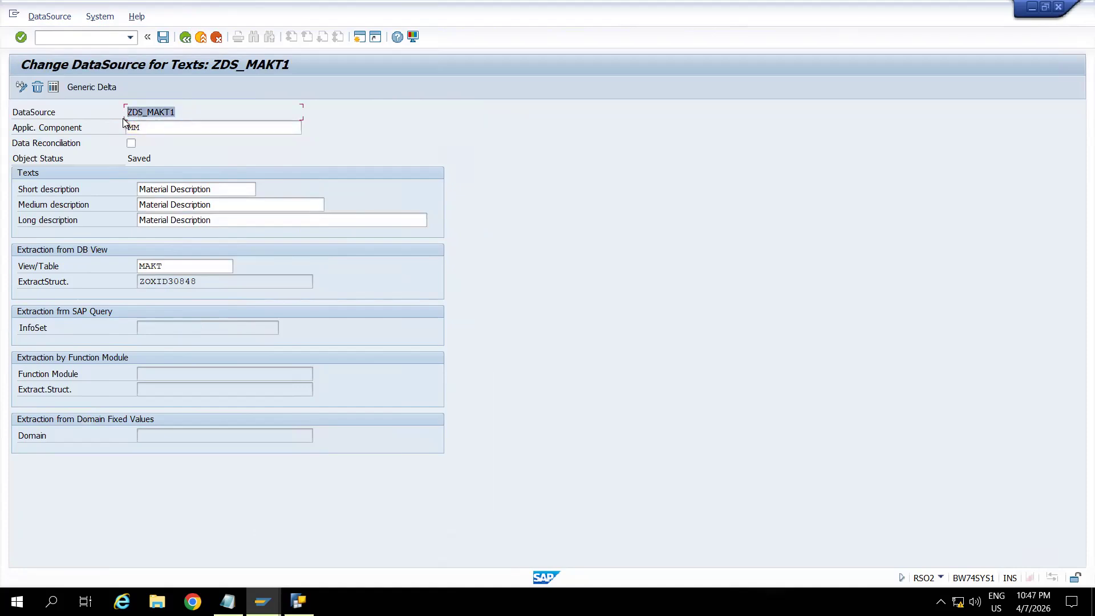
pyautogui.click(124, 121)
pyautogui.click(49, 16)
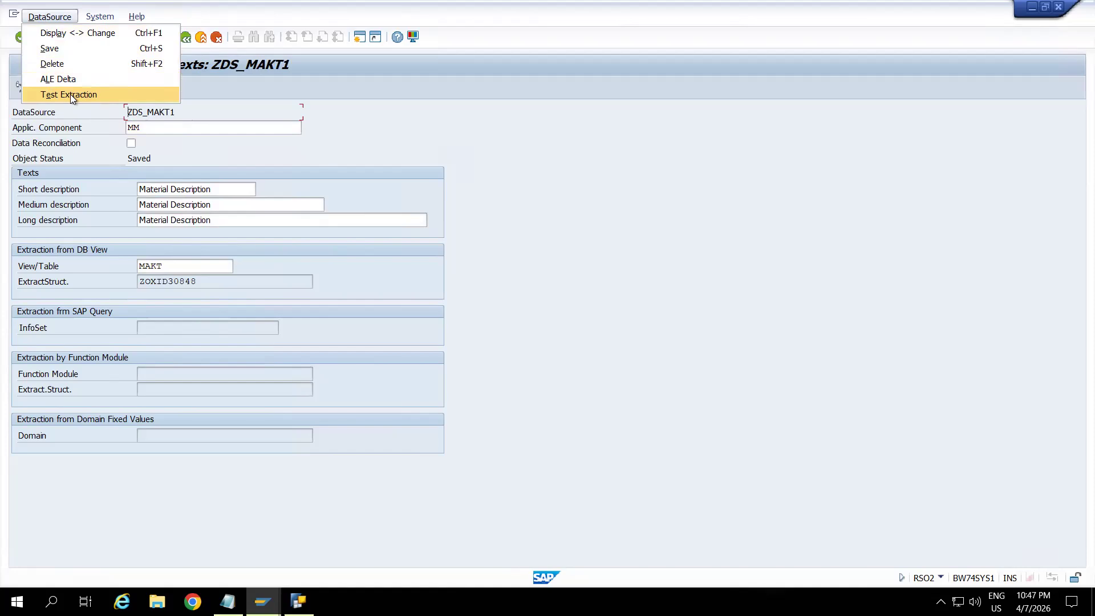
pyautogui.click(71, 94)
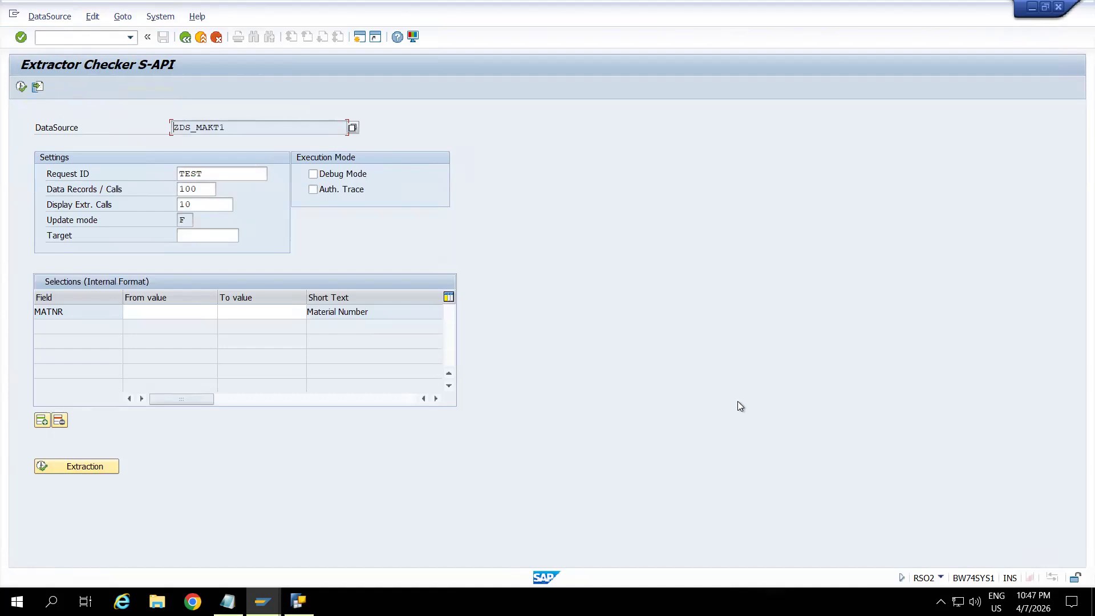
# Check the current transaction in the system information and run the test extraction with 100 records per call and 10 calls.
pyautogui.click(940, 577)
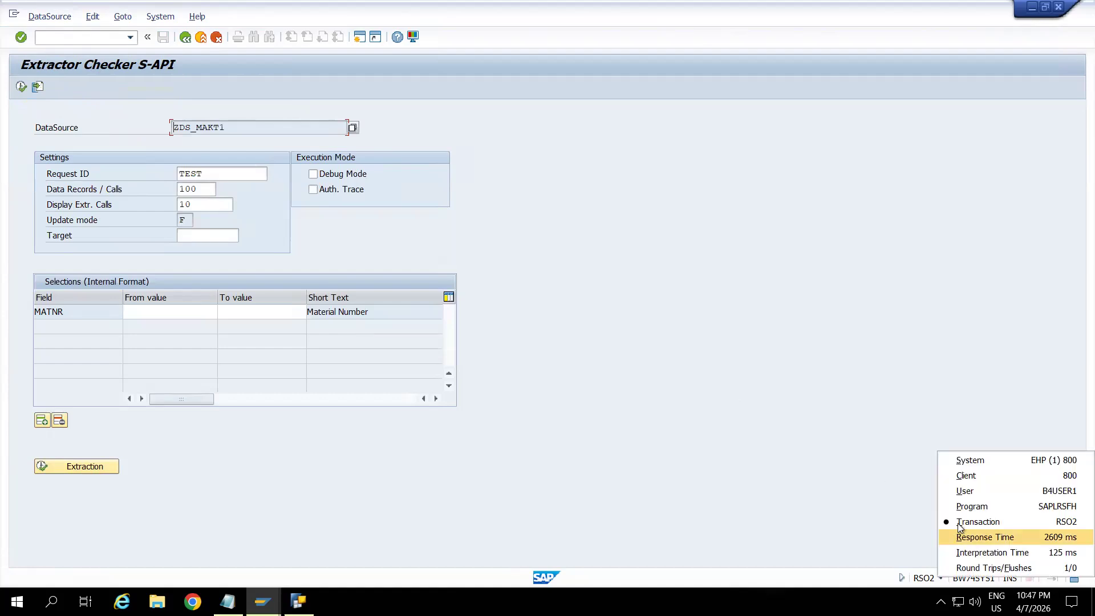
pyautogui.click(1047, 523)
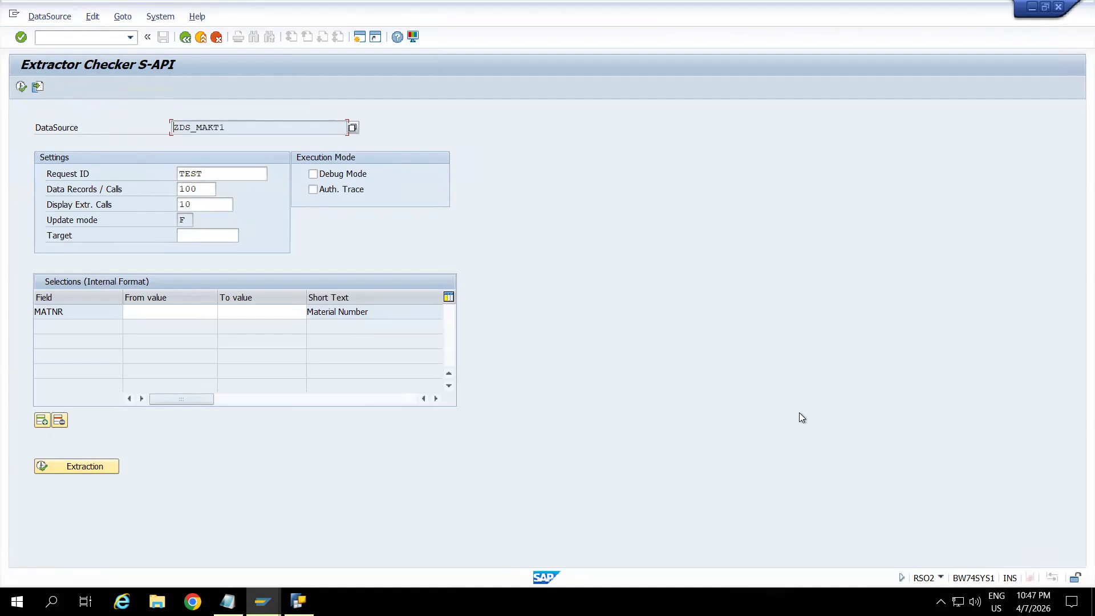
pyautogui.click(20, 89)
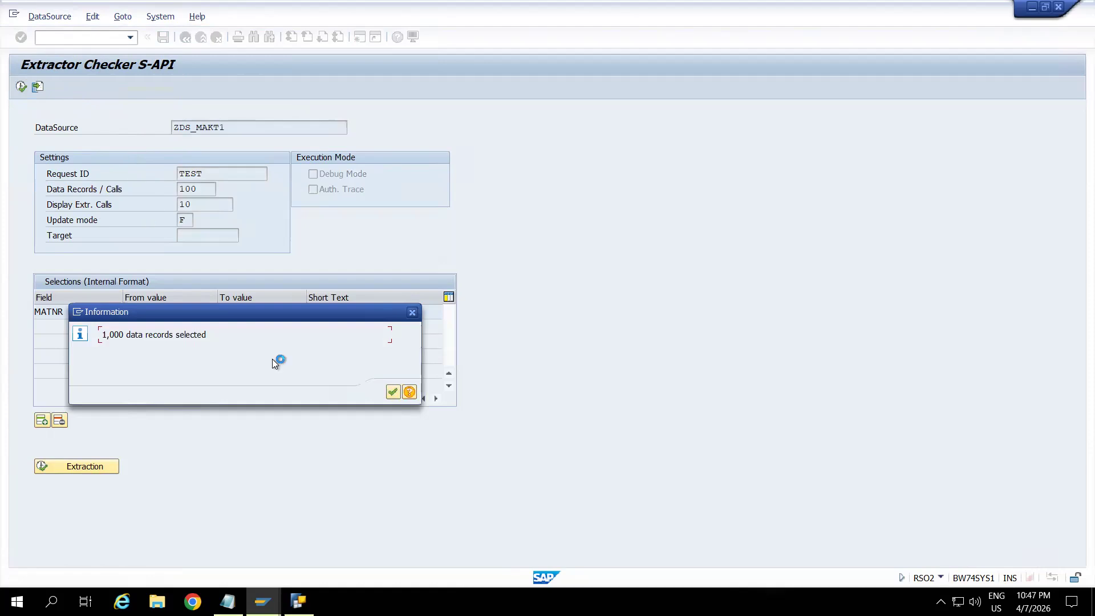
pyautogui.click(392, 392)
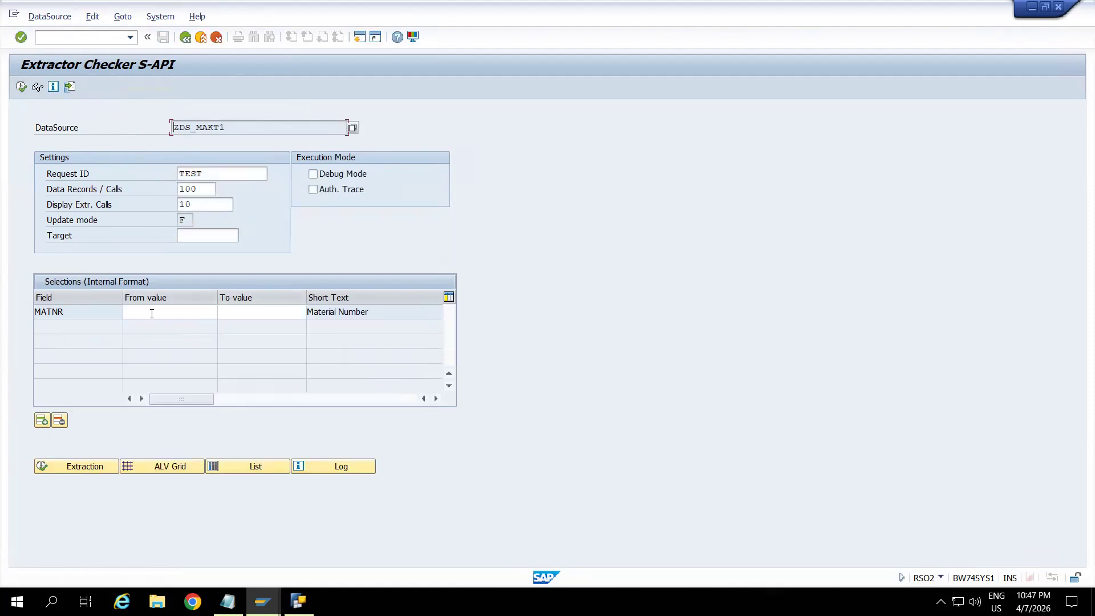
# Set the data records per call to 100000 and rerun the test extraction.
pyautogui.click(203, 192)
pyautogui.write('000')
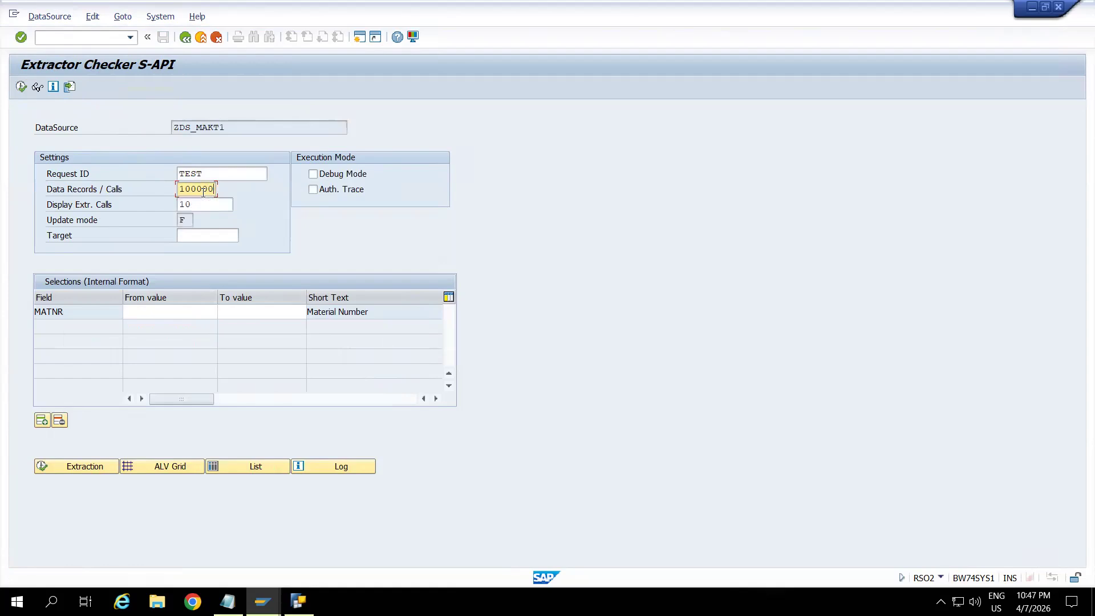
pyautogui.click(21, 87)
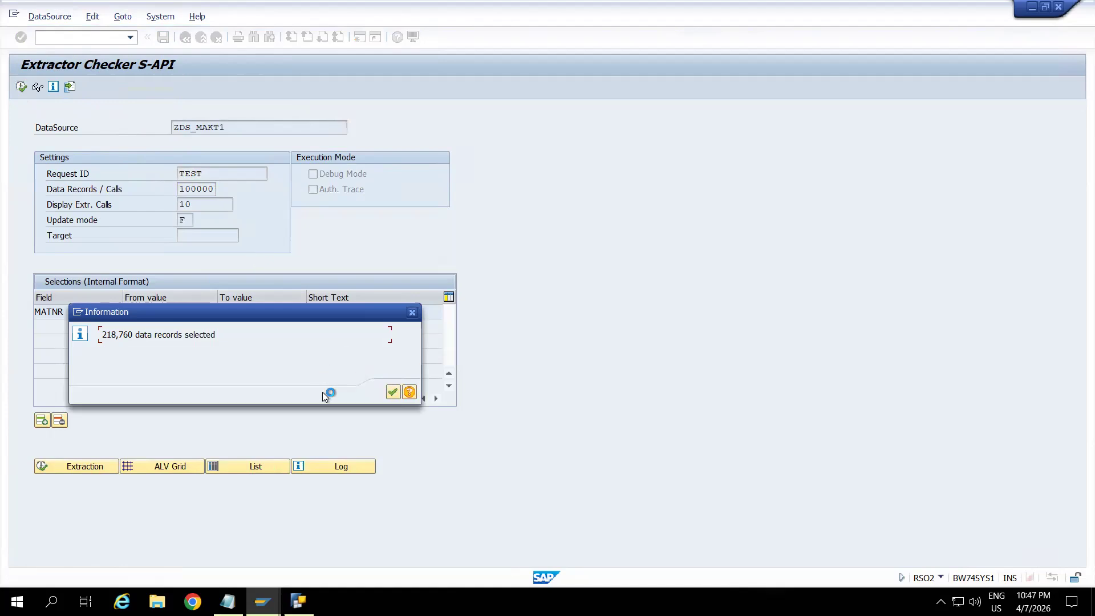
pyautogui.click(393, 393)
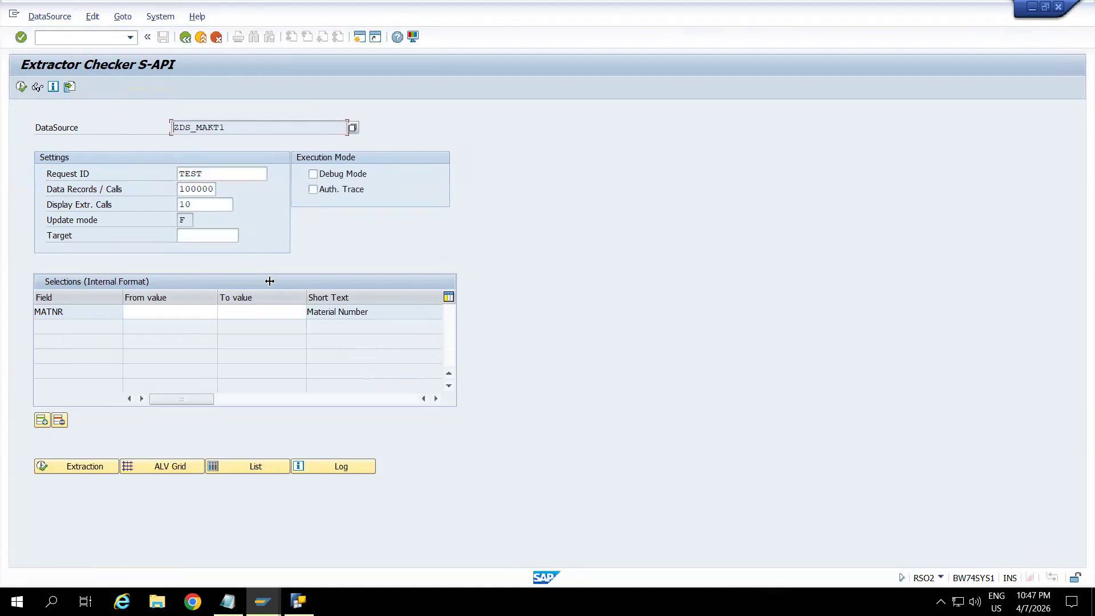
# Set the displayed extraction calls to 1 and the data records per call to 900000, and rerun the test extraction.
pyautogui.click(197, 205)
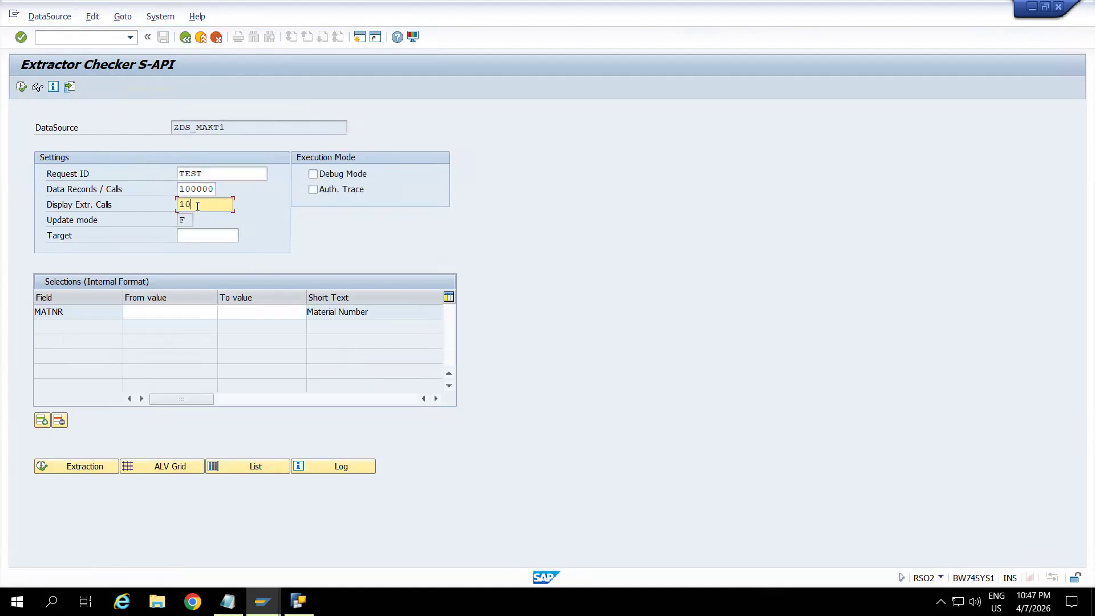
pyautogui.press('BackSpace')
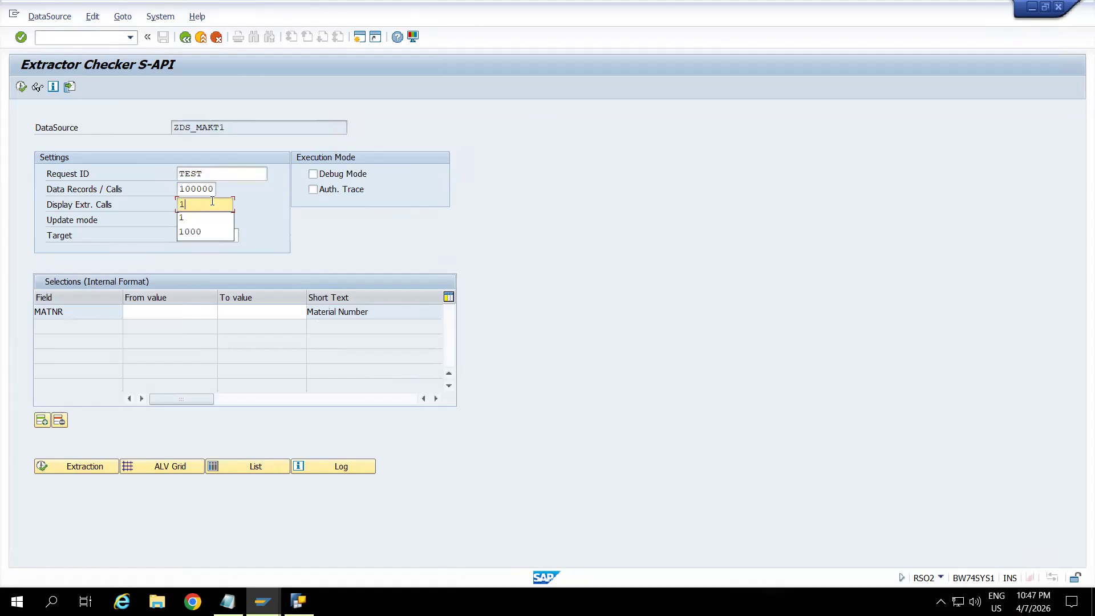
pyautogui.click(183, 188)
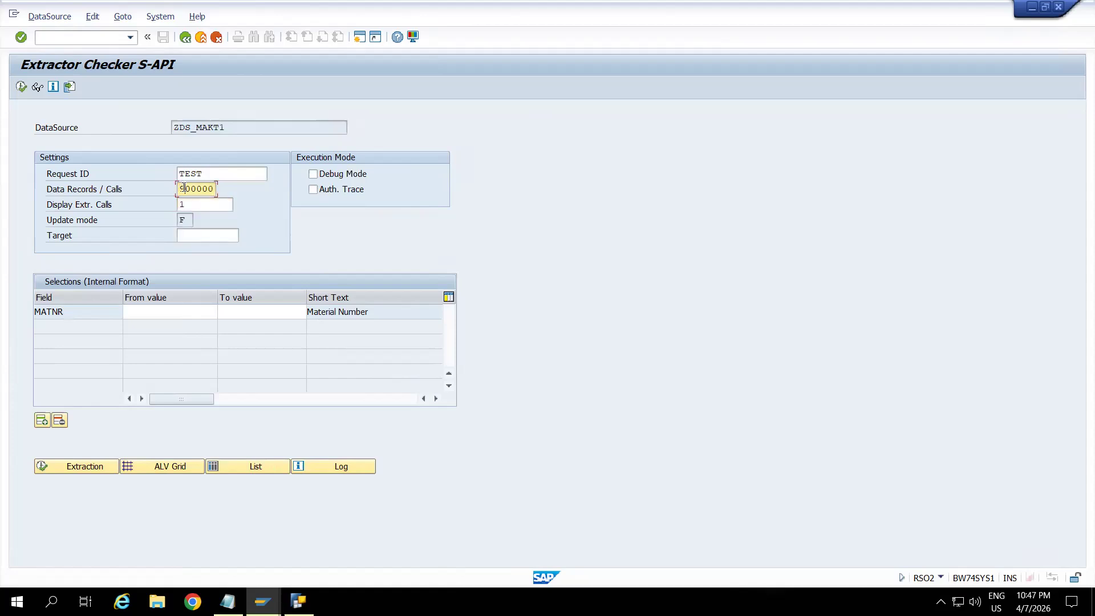
pyautogui.click(21, 87)
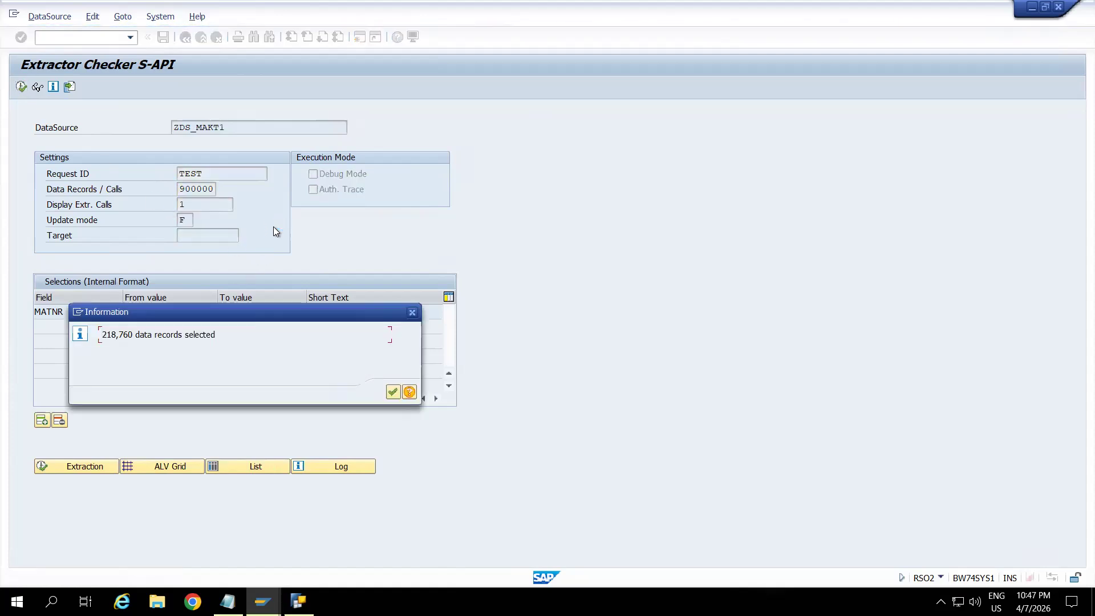
pyautogui.click(391, 392)
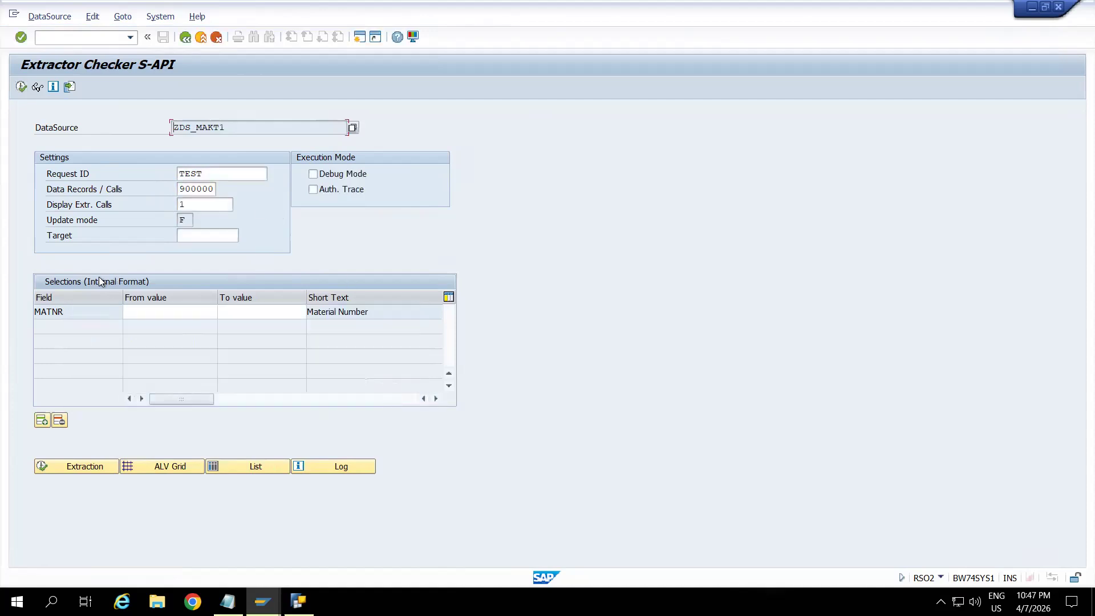
# Display the extracted records in the ALV grid and examine the material and both material description columns.
pyautogui.click(172, 463)
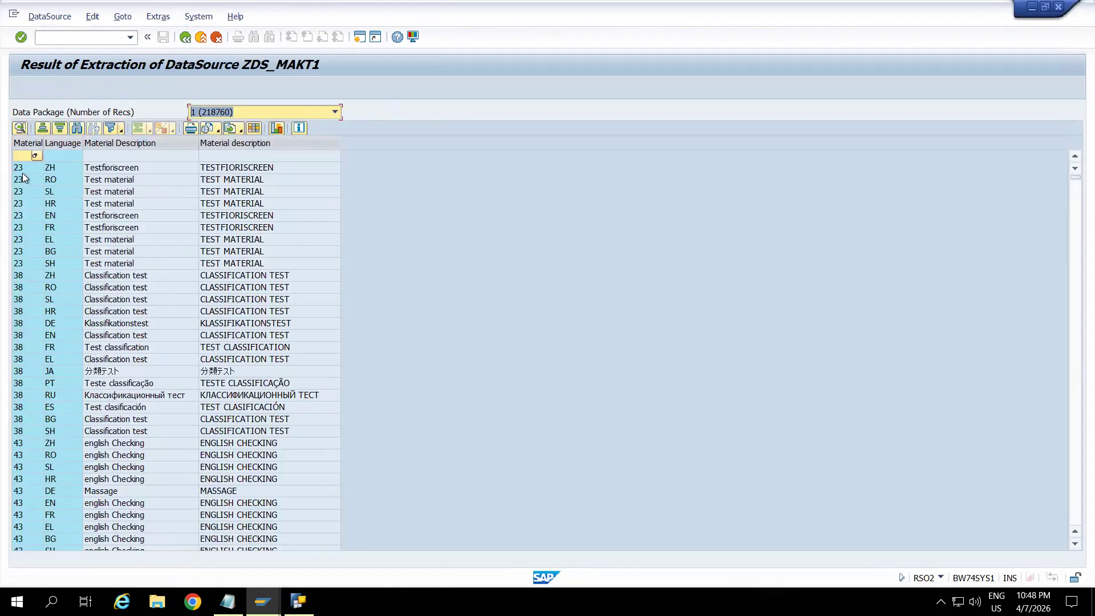
pyautogui.click(20, 173)
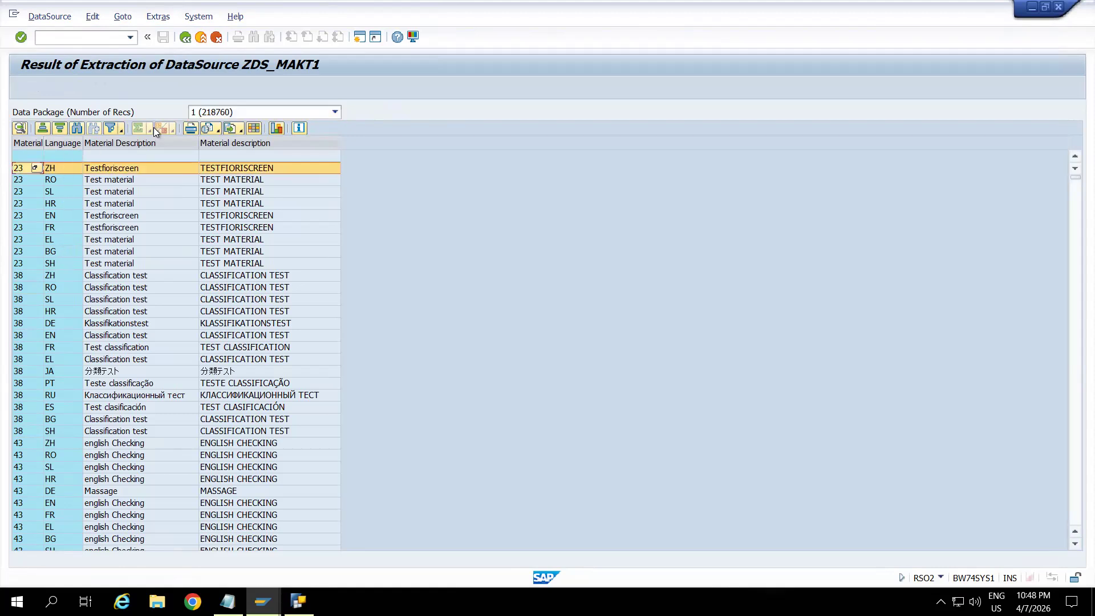
pyautogui.click(139, 142)
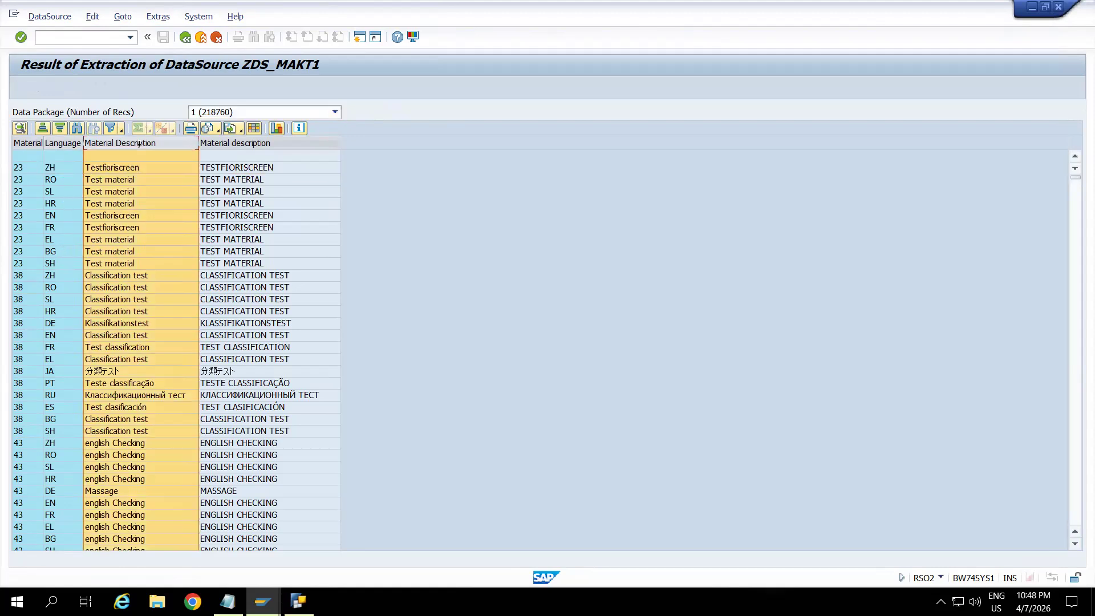
pyautogui.click(221, 144)
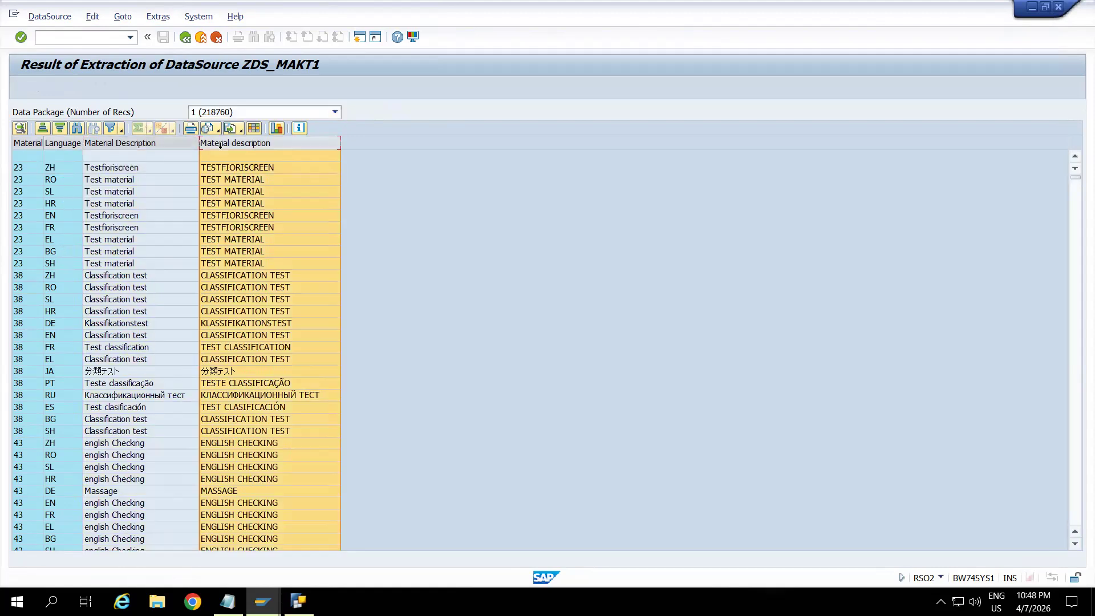
# Look up the language key SL of a material 23 record in the list of language keys and close the list.
pyautogui.click(56, 194)
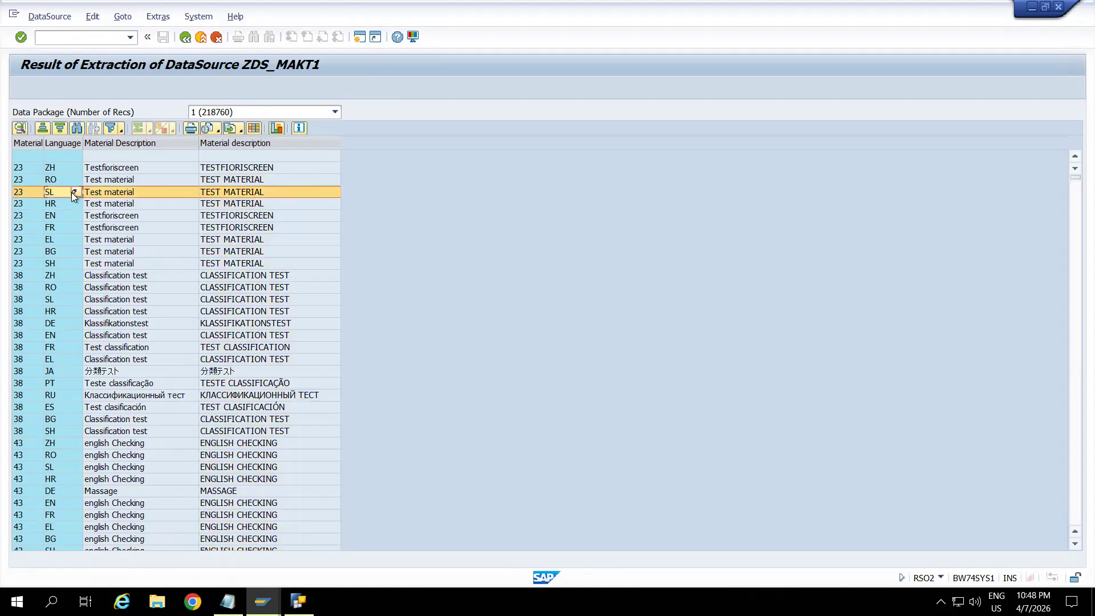
pyautogui.click(75, 193)
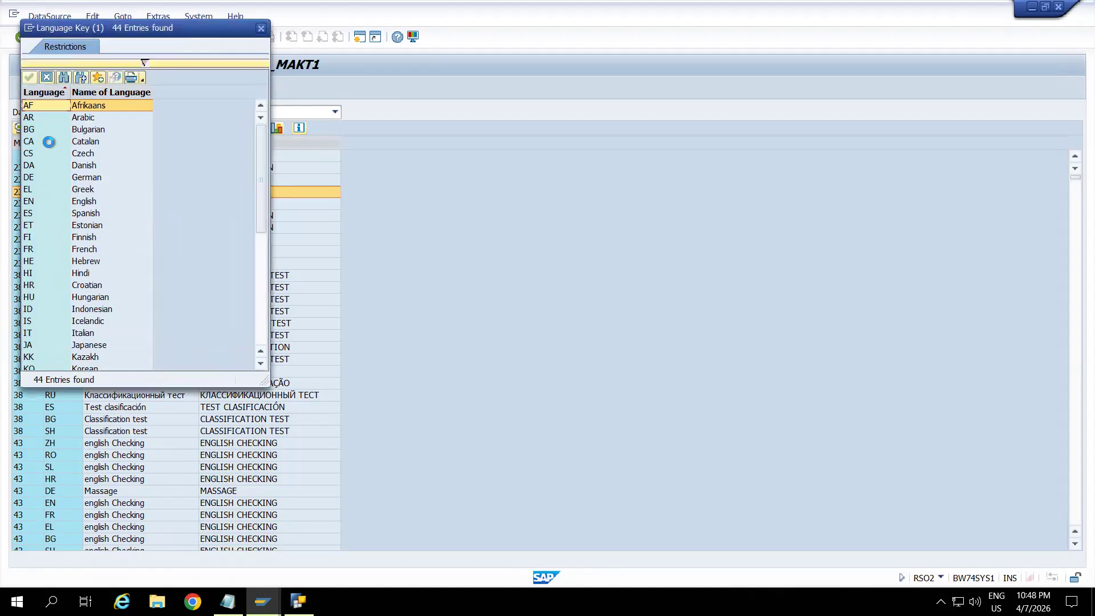
pyautogui.click(261, 285)
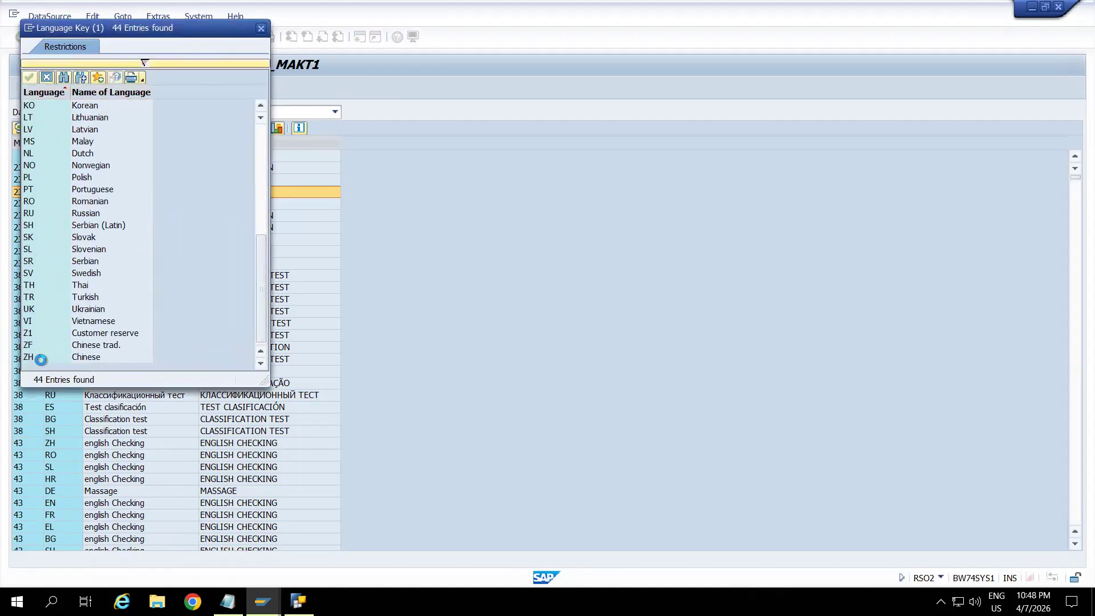
pyautogui.click(102, 245)
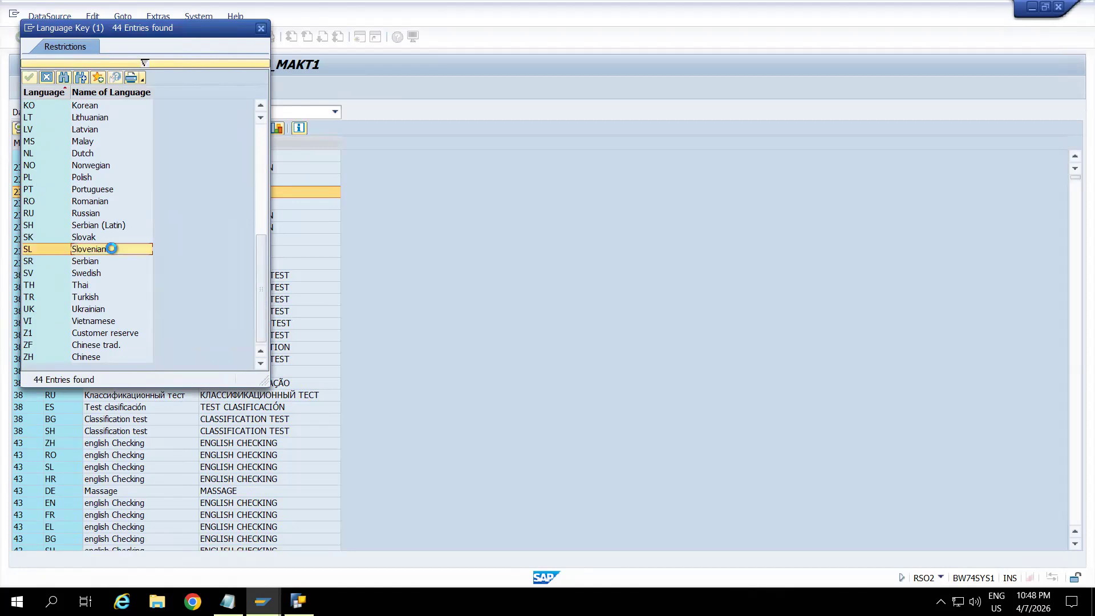
pyautogui.click(261, 29)
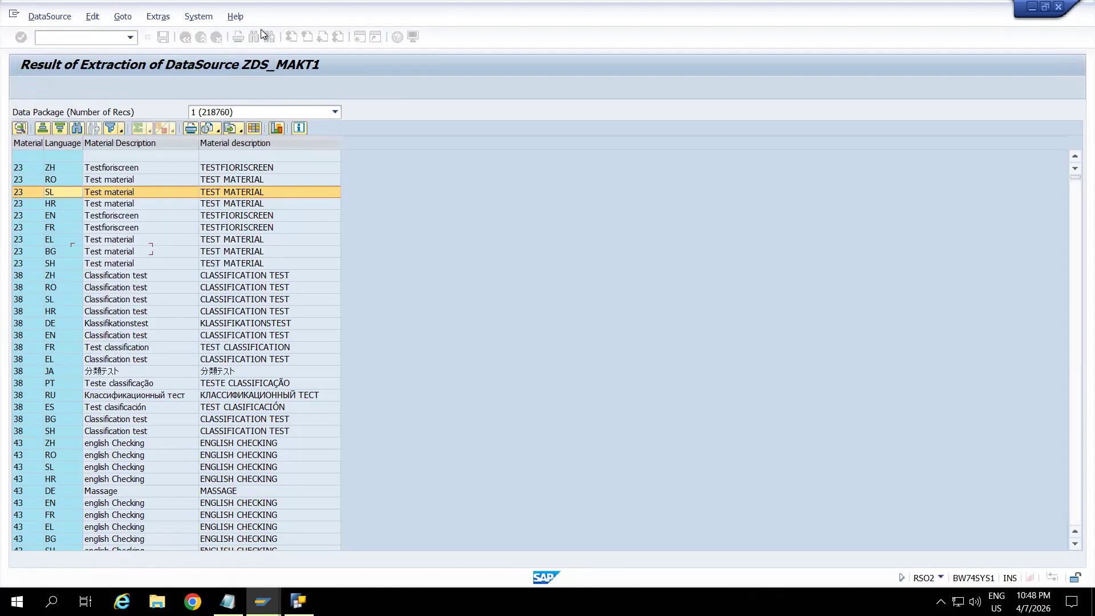
# Open the language key list for the EN record of material 23, review the entries from English up to Afrikaans and close the list.
pyautogui.click(53, 280)
pyautogui.click(50, 215)
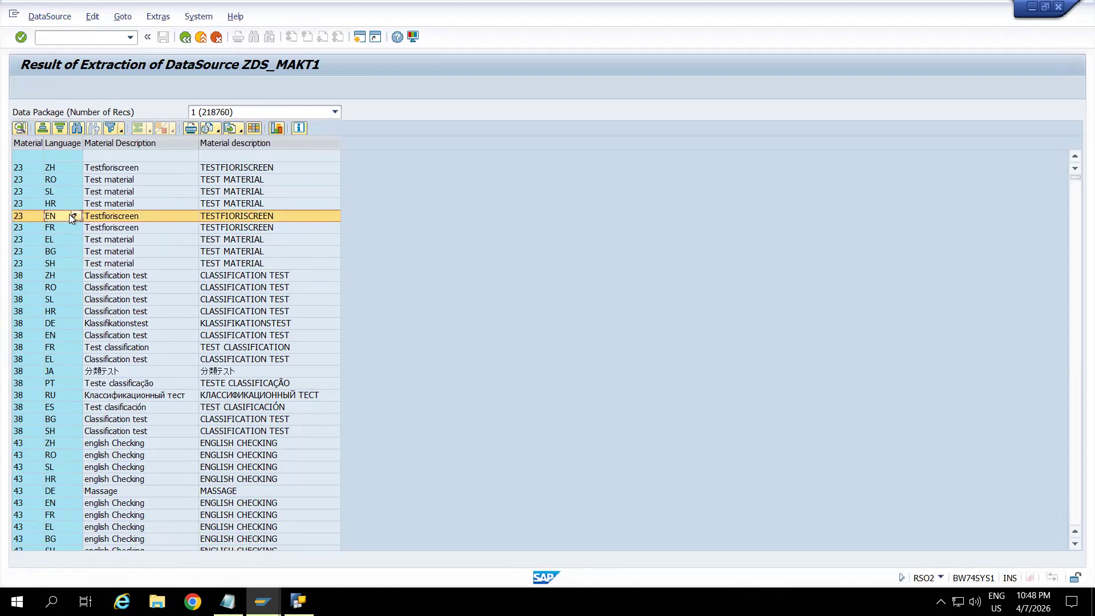
pyautogui.click(73, 215)
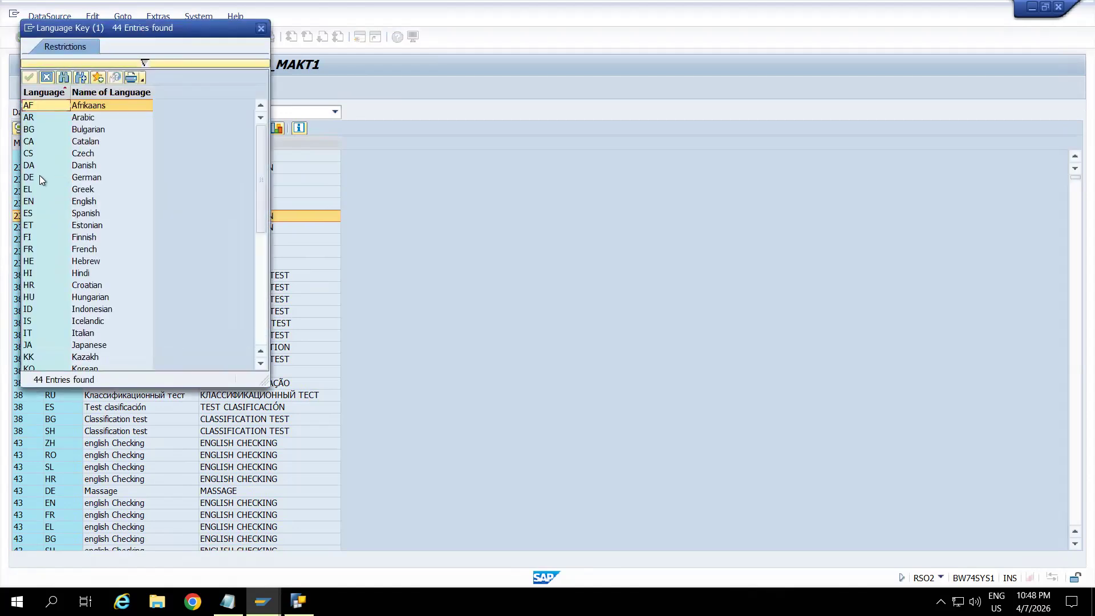
pyautogui.click(85, 204)
pyautogui.click(84, 191)
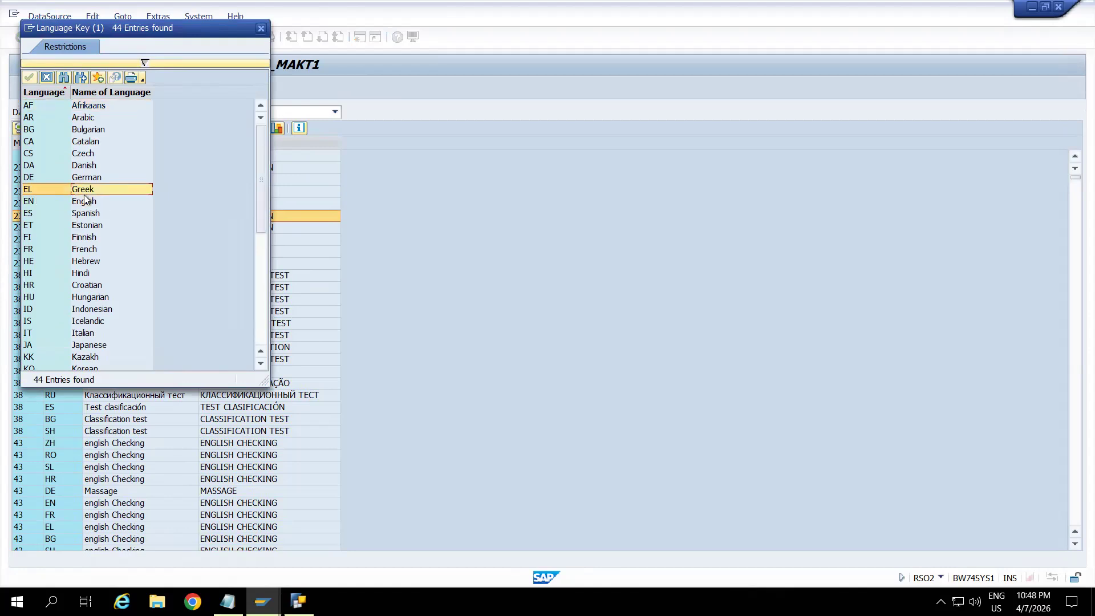
pyautogui.click(85, 179)
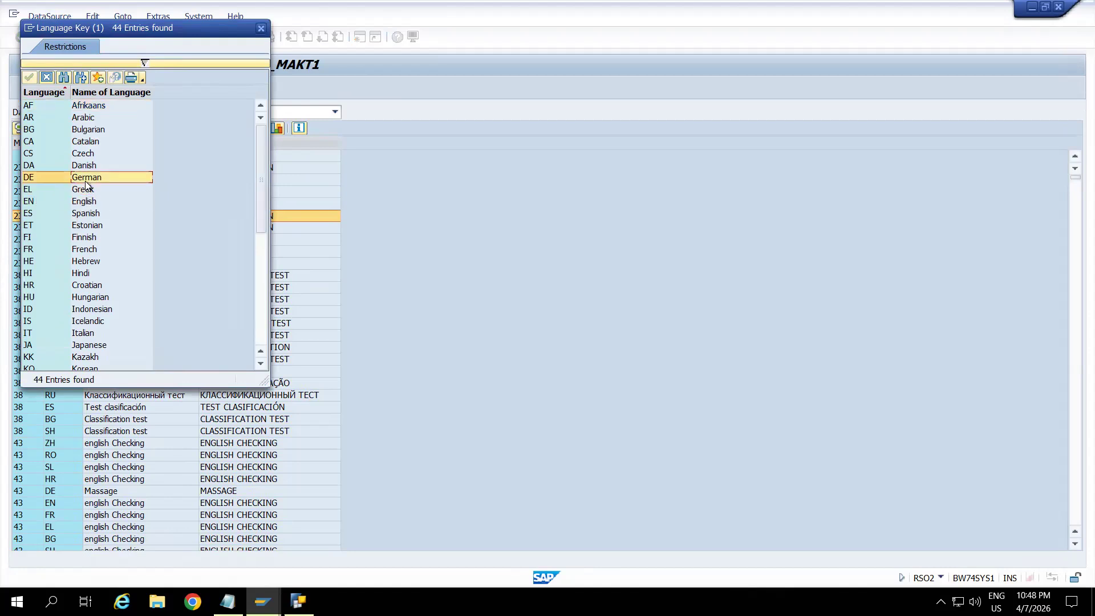
pyautogui.click(85, 167)
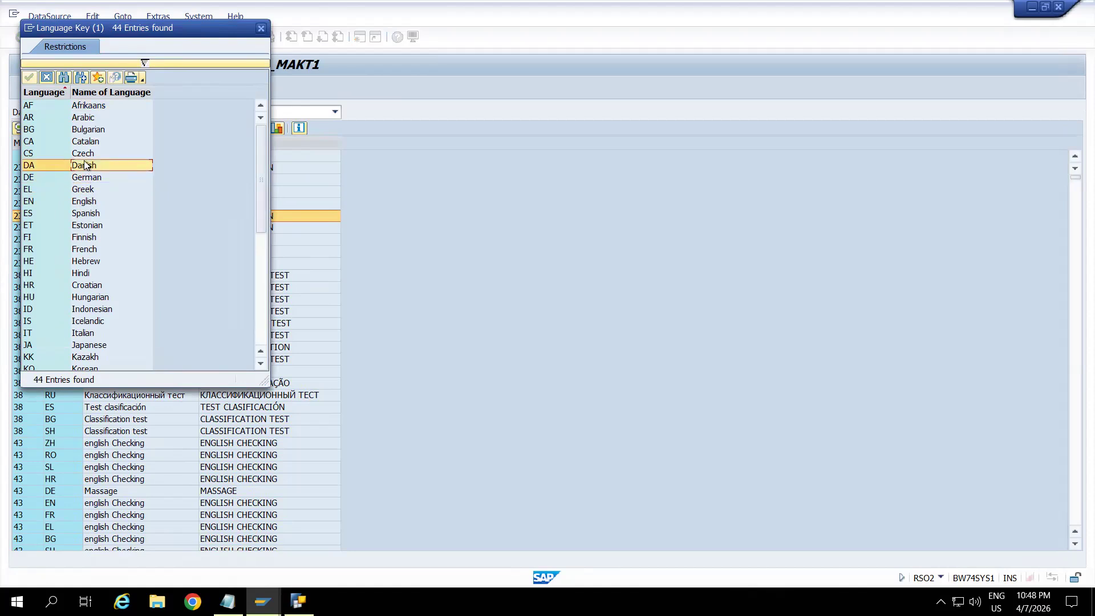
pyautogui.click(85, 157)
pyautogui.click(85, 146)
pyautogui.click(83, 131)
pyautogui.click(83, 120)
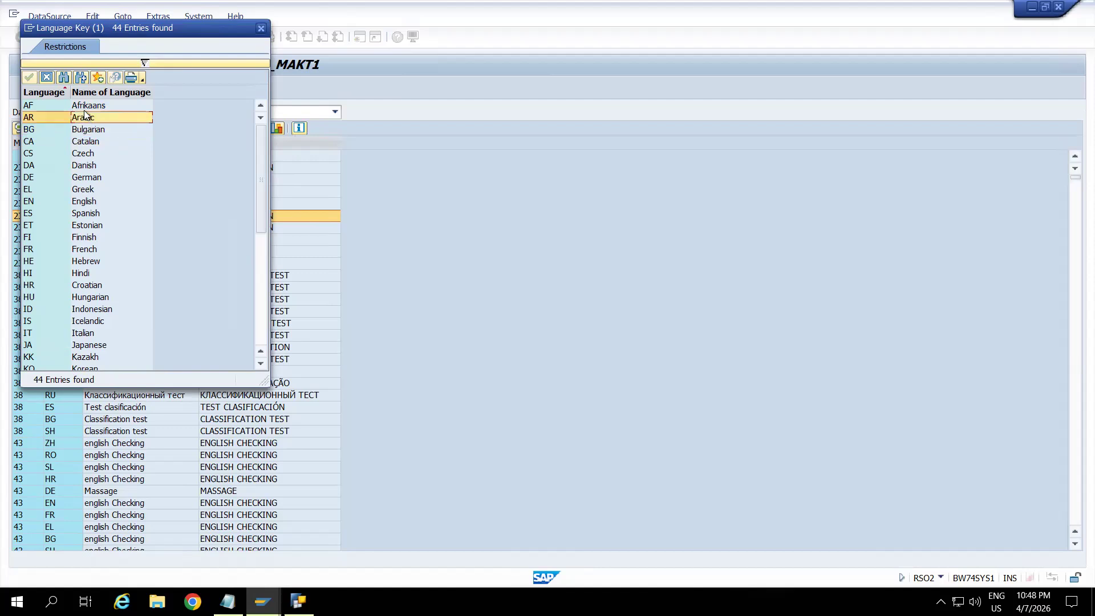
pyautogui.click(95, 108)
pyautogui.click(260, 28)
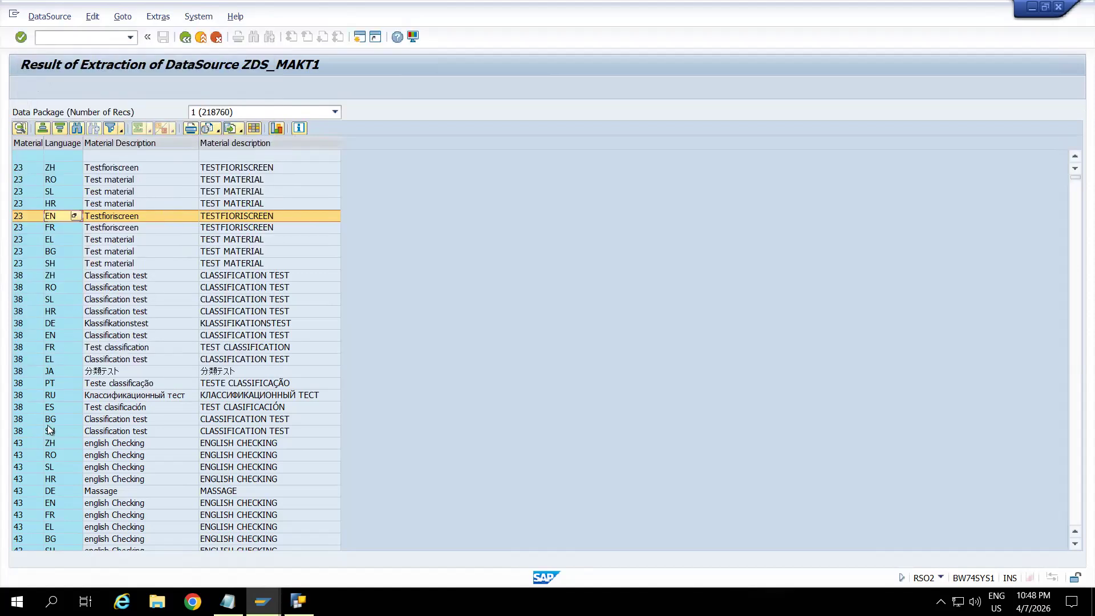
# Look up the language key FR of the material 38 record in the language key list, and exit the extraction results.
pyautogui.click(93, 347)
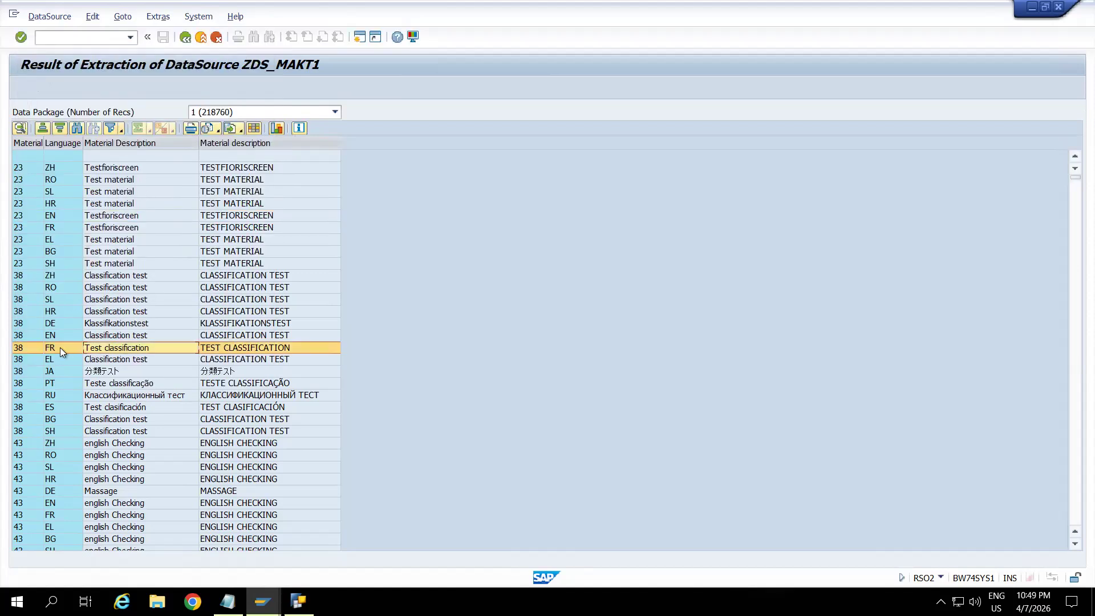
pyautogui.click(60, 347)
pyautogui.click(73, 347)
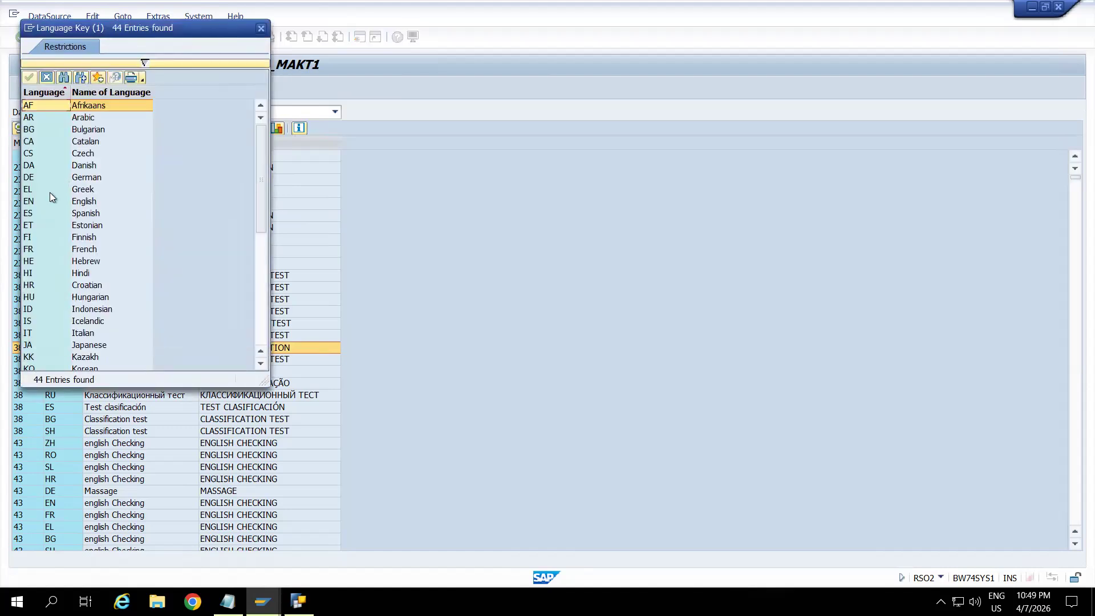
pyautogui.click(79, 251)
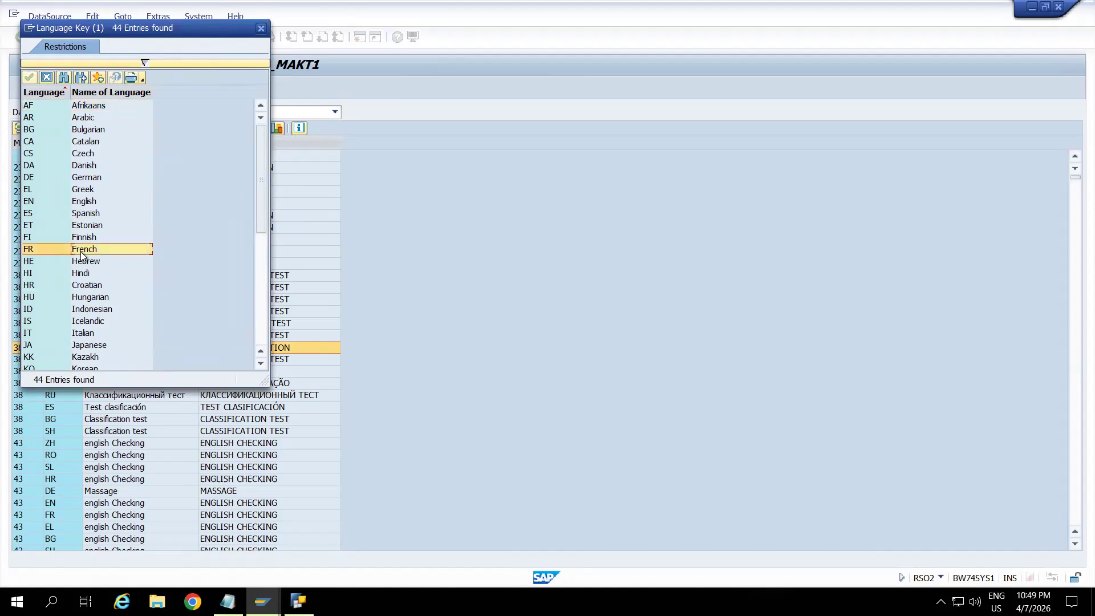
pyautogui.click(261, 28)
pyautogui.click(201, 39)
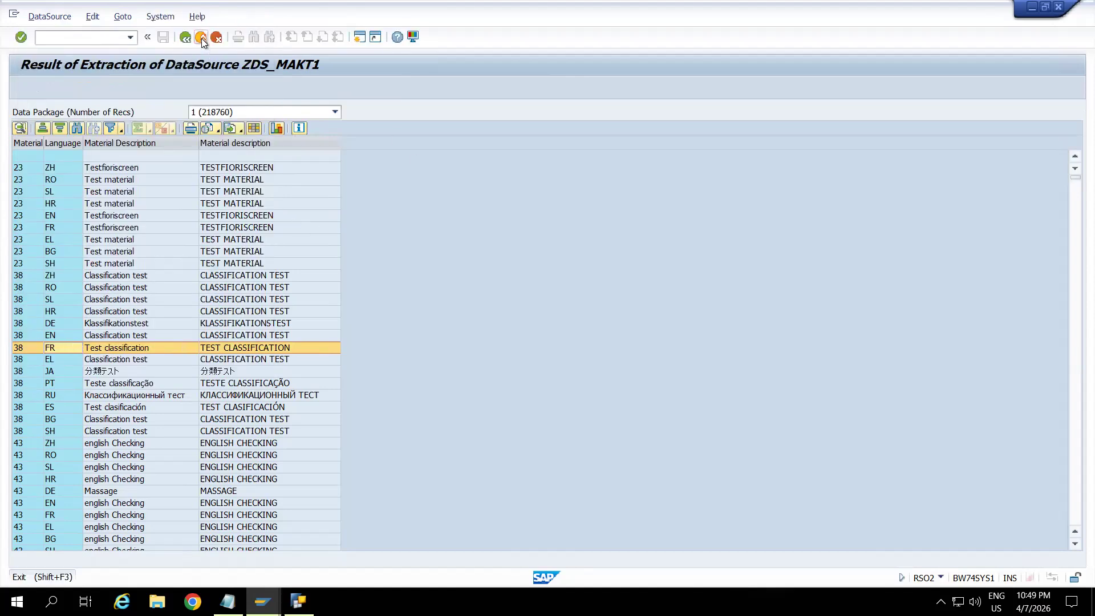
pyautogui.click(201, 39)
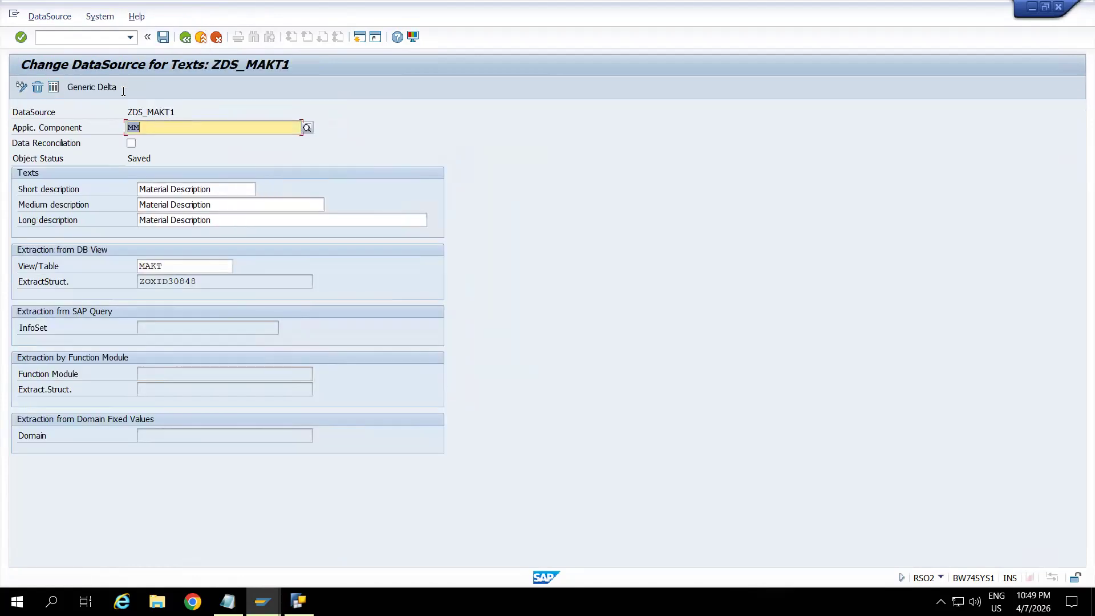
# Open transaction RSA3 and run the test extraction for DataSource ZDS_MAKT1.
pyautogui.click(77, 40)
pyautogui.write('/')
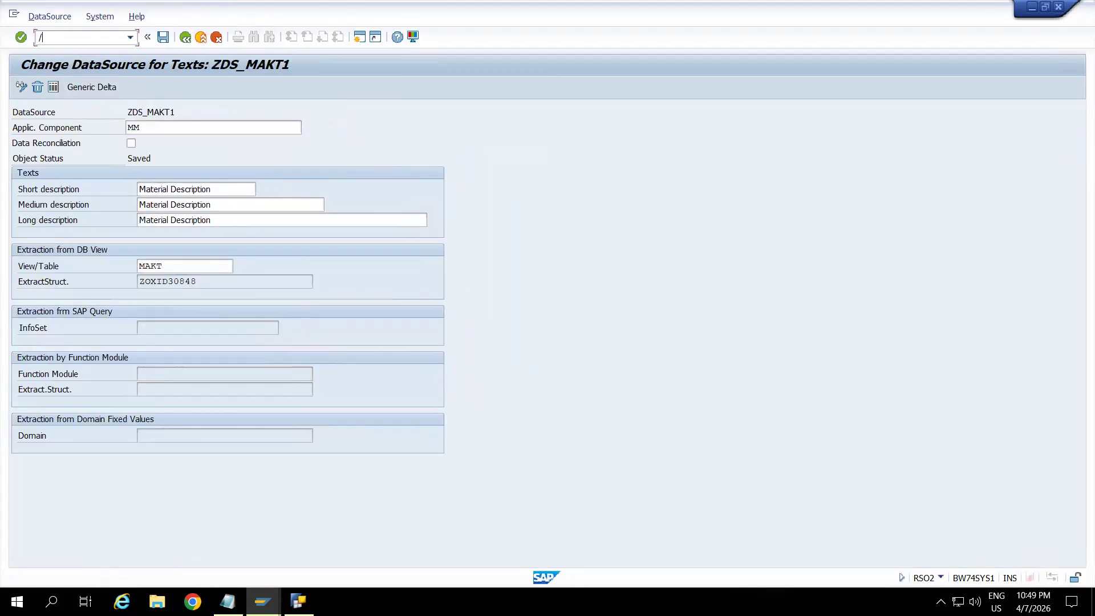
pyautogui.write('nrsa3')
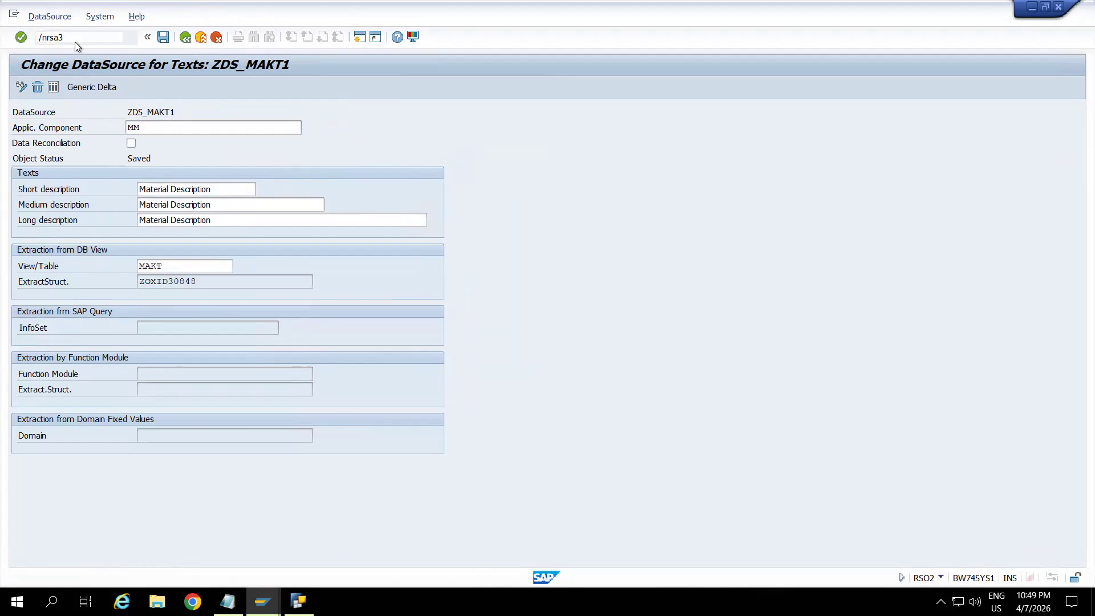
pyautogui.press('Return')
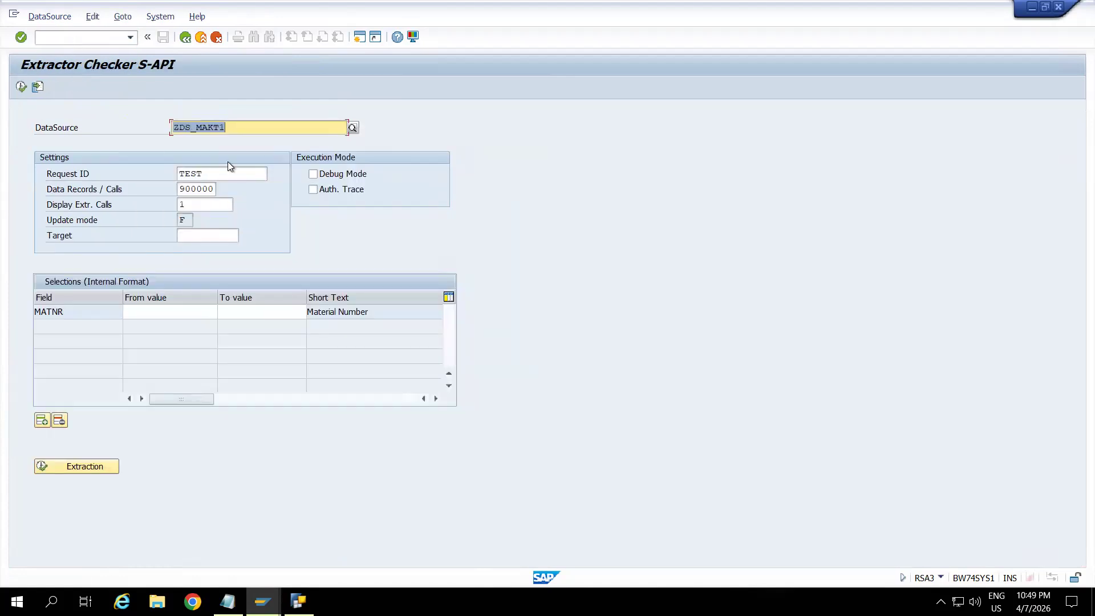
pyautogui.write('ZDS_MAKT1')
pyautogui.click(23, 88)
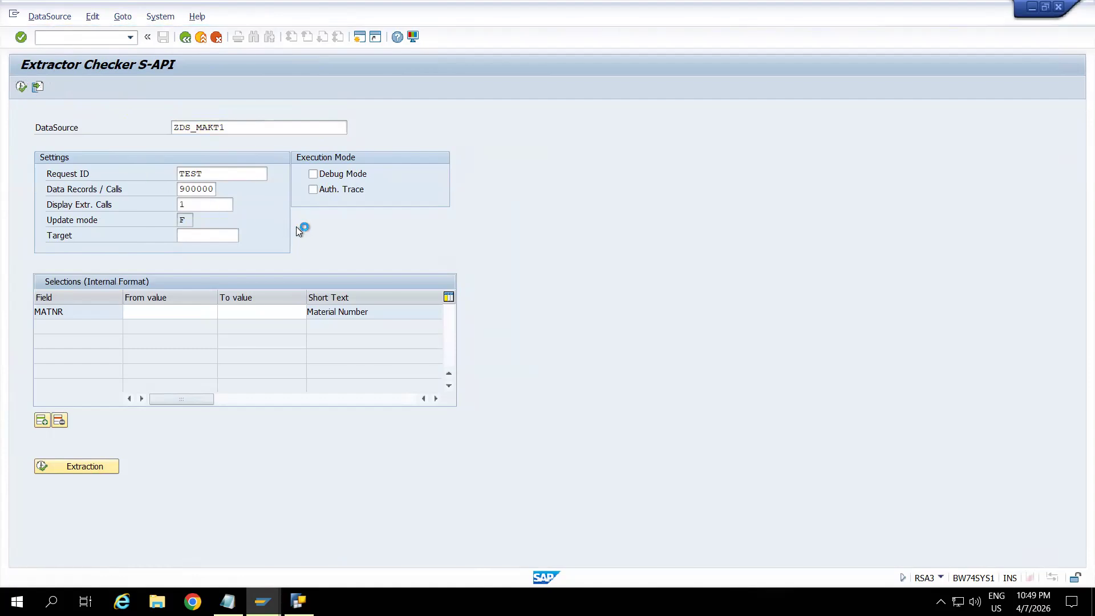
pyautogui.click(393, 392)
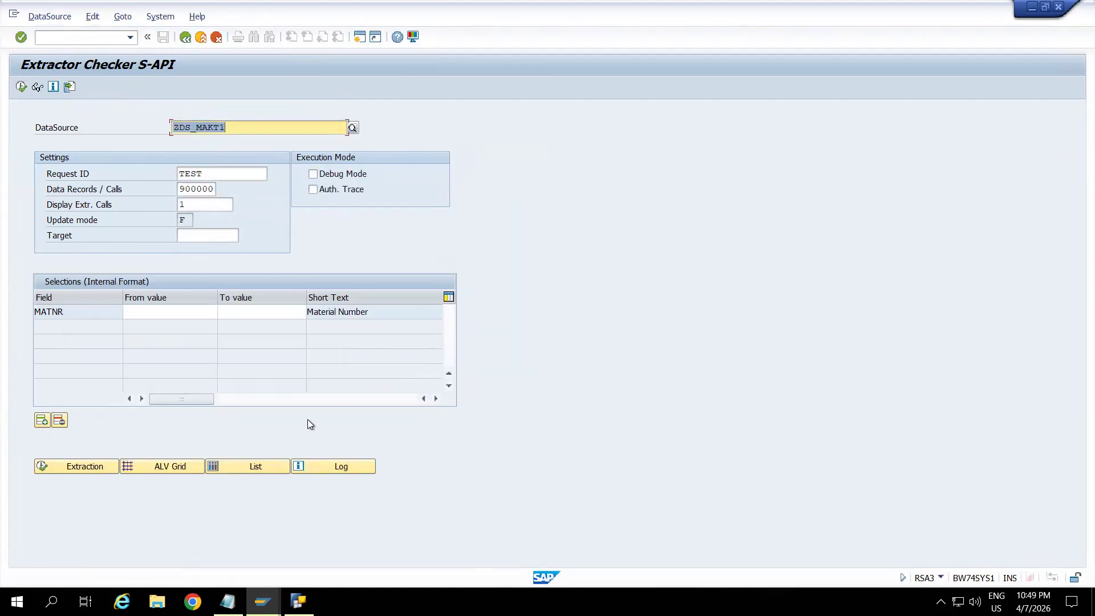
# Switch to the Query NSP (1) session, open the DataSource Repository with transaction RSDS, and check the session's system details.
pyautogui.moveTo(263, 602)
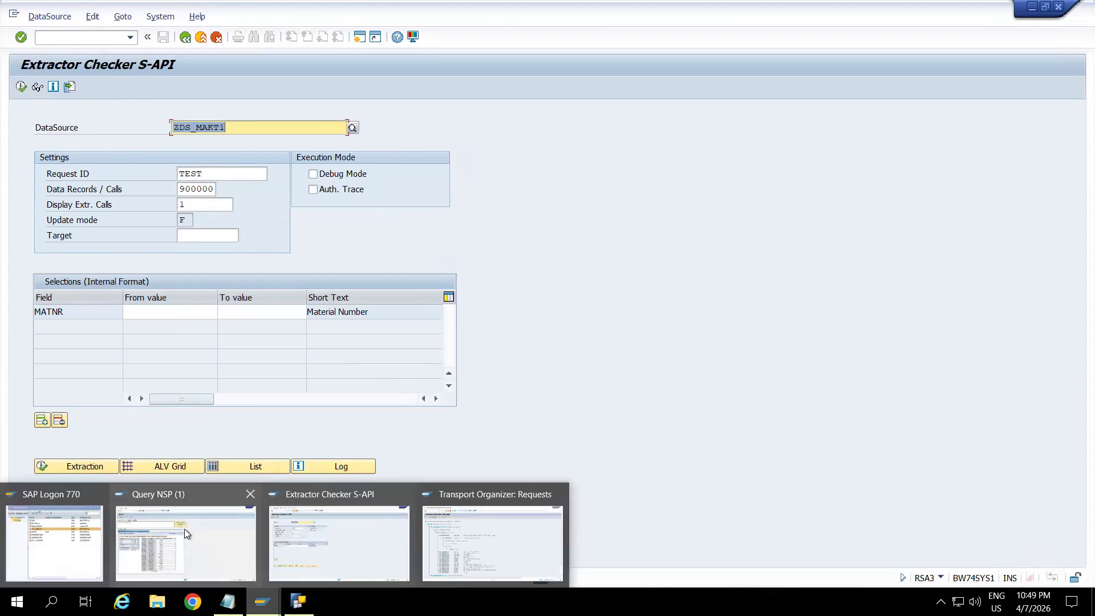
pyautogui.click(184, 528)
pyautogui.click(81, 37)
pyautogui.write('/nrsa')
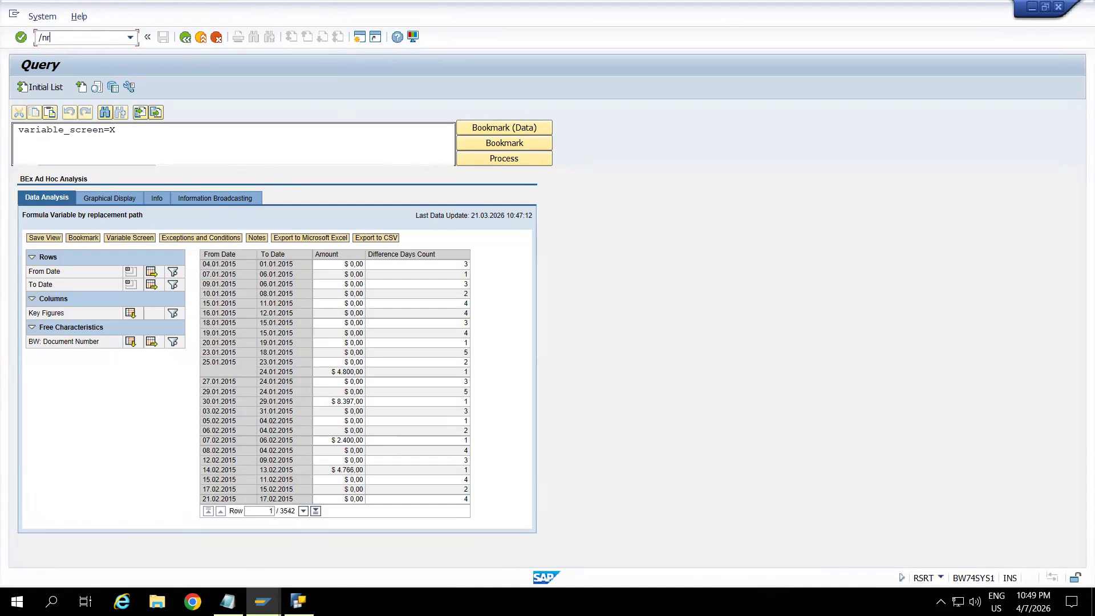
pyautogui.press('BackSpace')
pyautogui.press('BackSpace')
pyautogui.press('BackSpace')
pyautogui.press('BackSpace')
pyautogui.press('BackSpace')
pyautogui.write('/nRSDS')
pyautogui.press('Return')
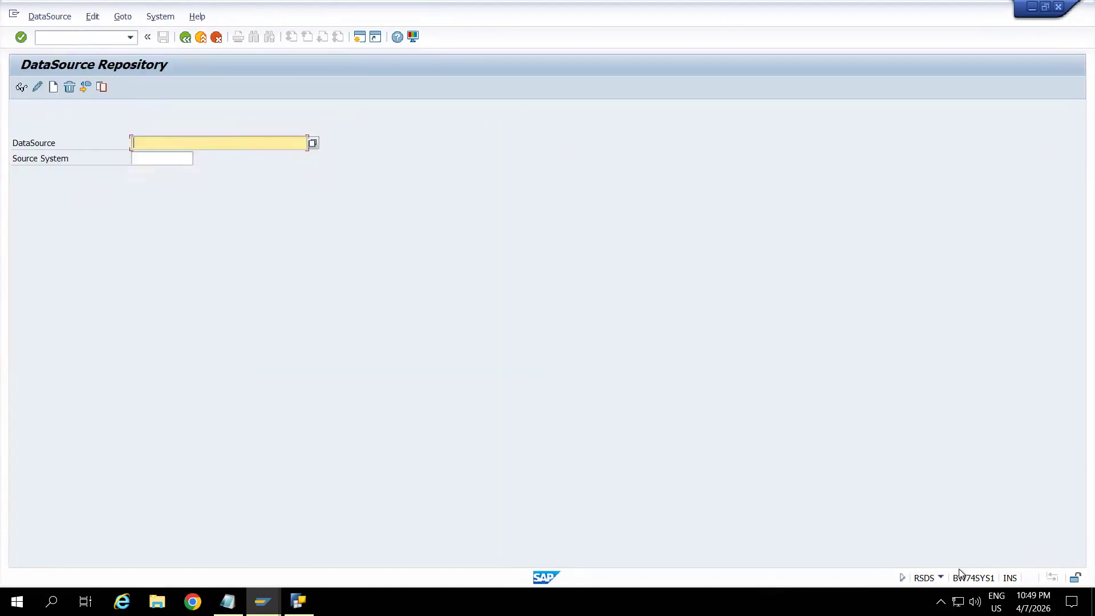
pyautogui.click(940, 578)
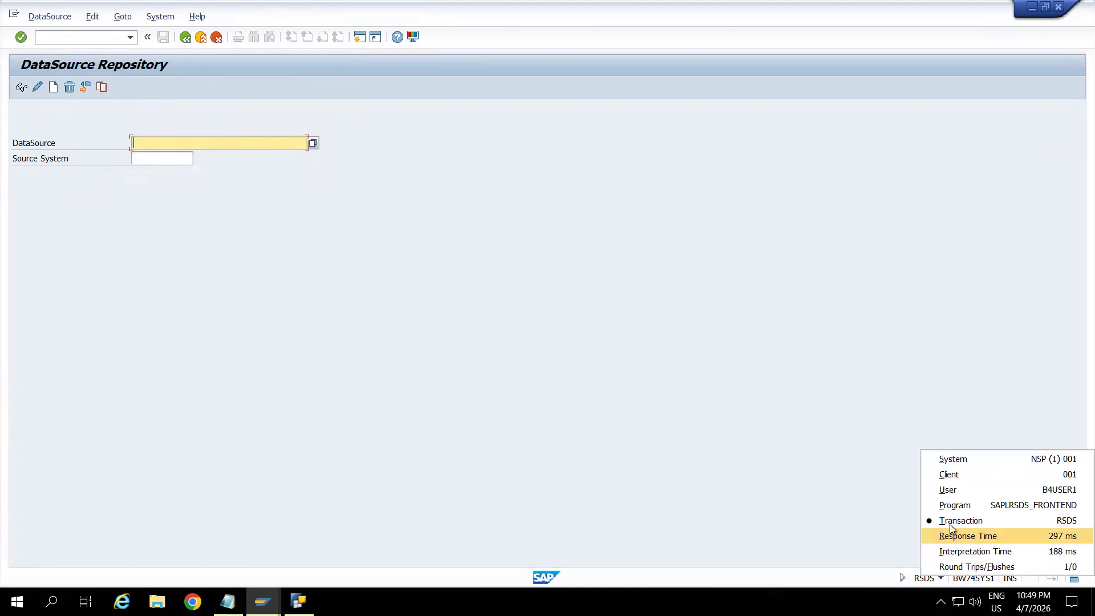
# Specify DataSource ZDS_MAKT1 and source system T90CLNT090 in the DataSource Repository.
pyautogui.click(250, 145)
pyautogui.write('ZDS_MAKT1')
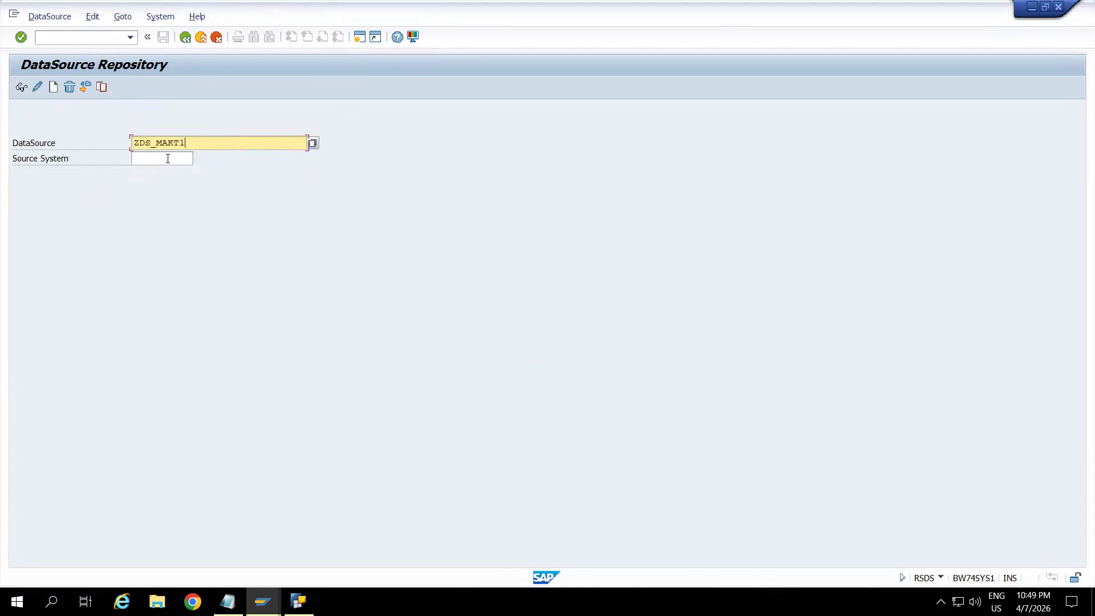
pyautogui.click(168, 158)
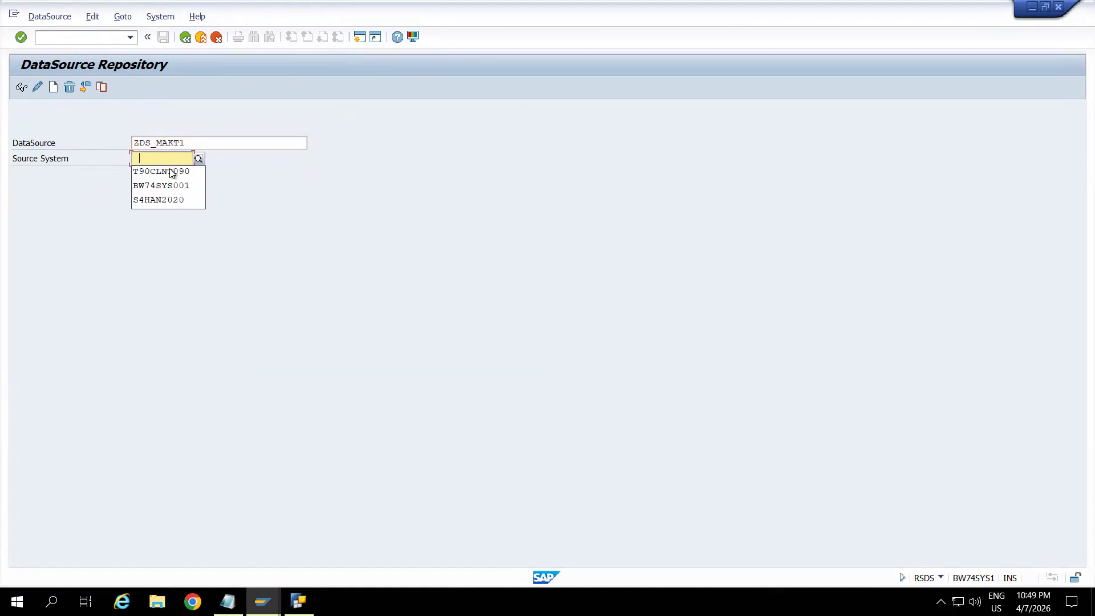
pyautogui.click(170, 172)
# Replicate the DataSource with the default metadata replication settings and confirm its creation as object type RSDS.
pyautogui.click(48, 19)
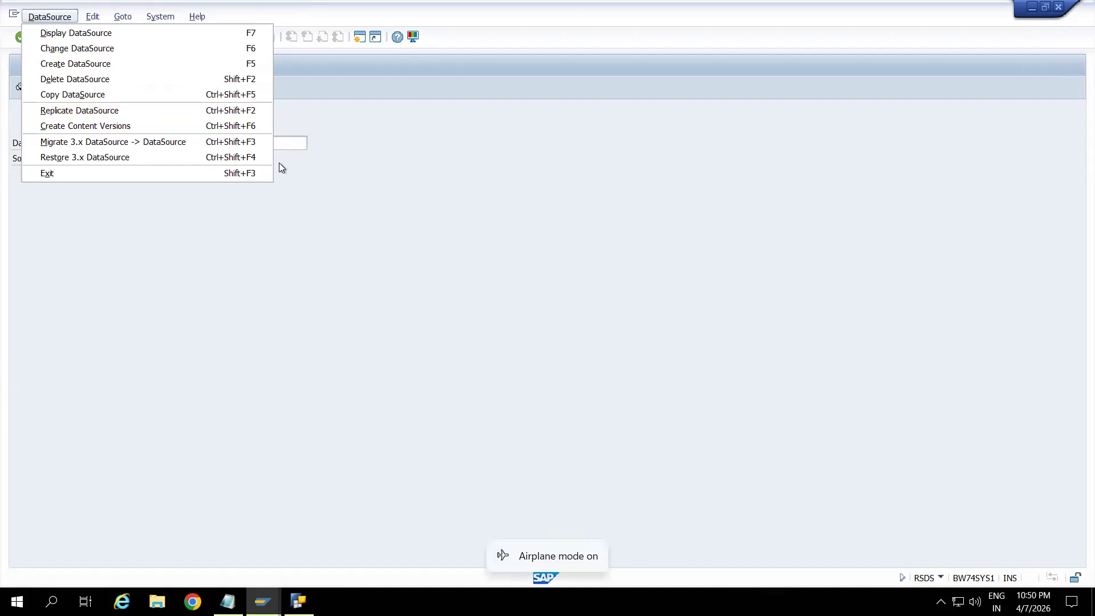
pyautogui.click(116, 109)
pyautogui.moveTo(217, 169); pyautogui.dragTo(258, 76)
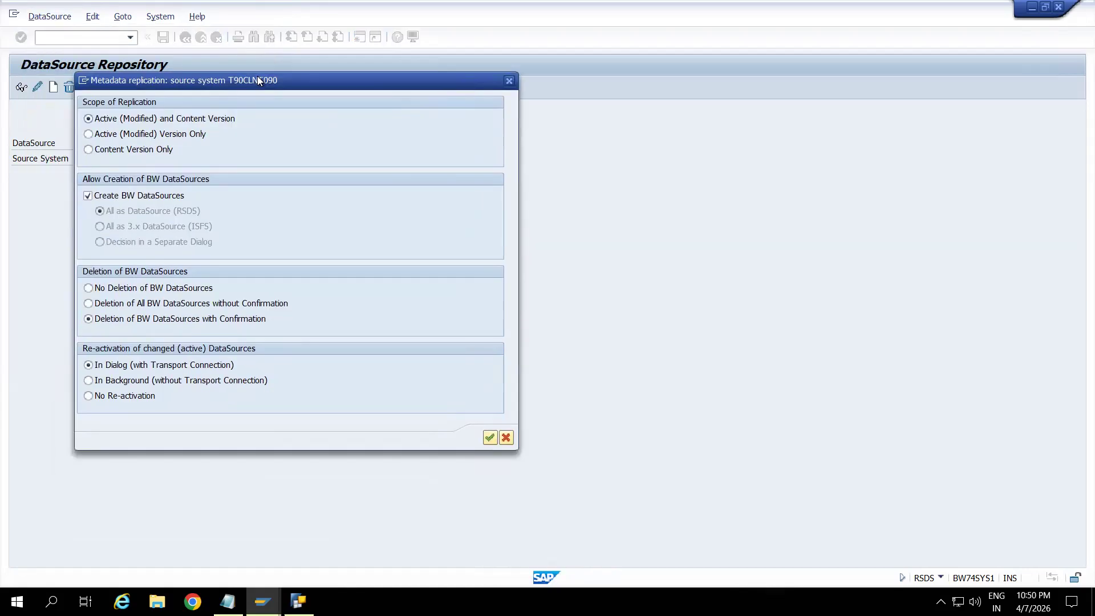
pyautogui.click(490, 437)
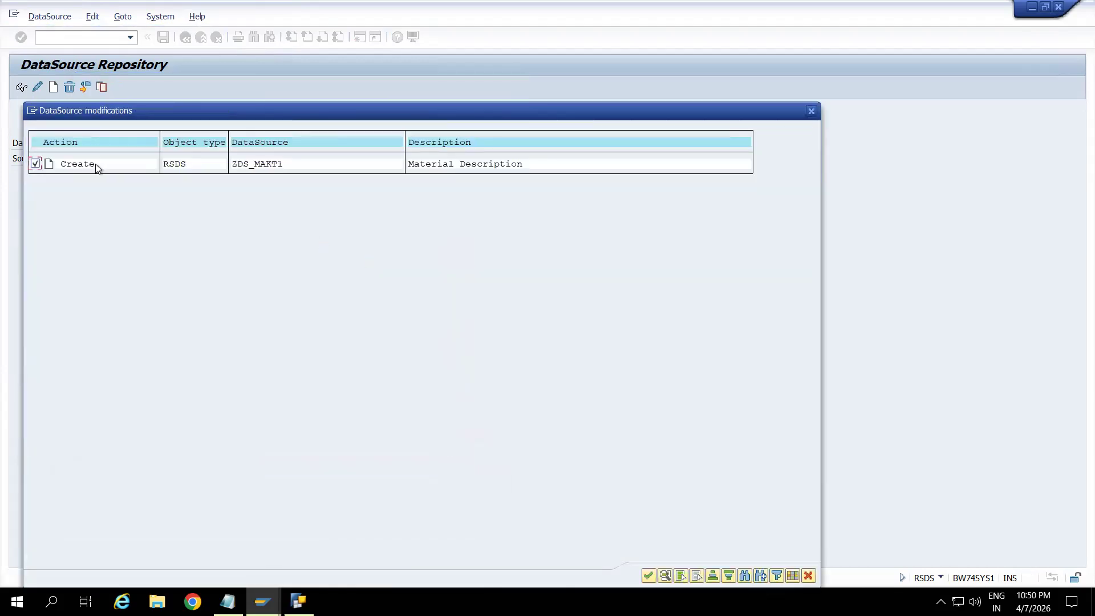
pyautogui.moveTo(525, 111); pyautogui.dragTo(534, 34)
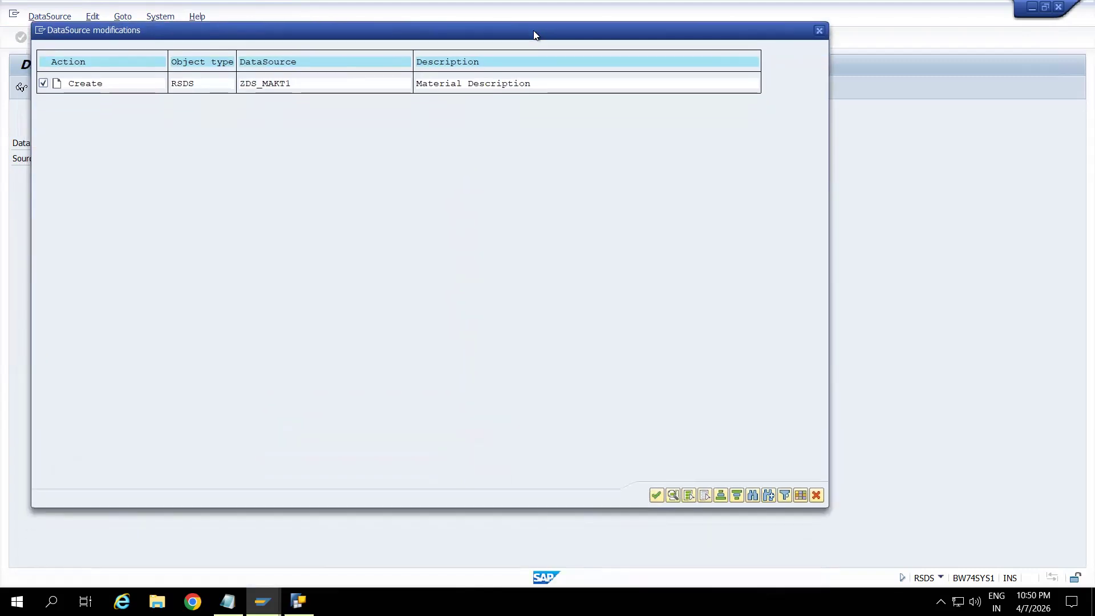
pyautogui.click(656, 495)
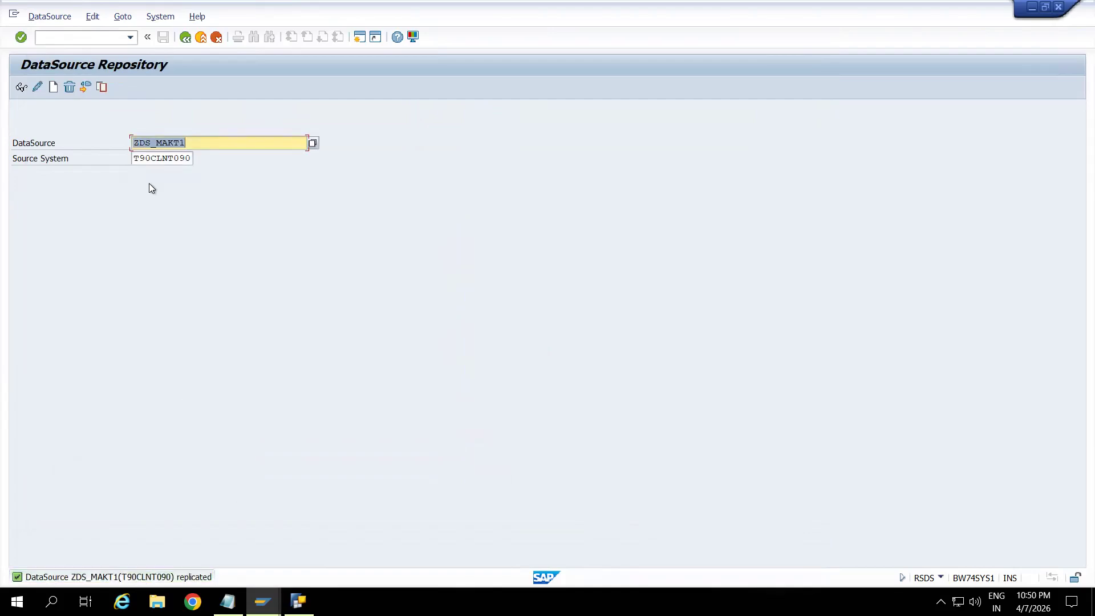
# Open the Data Warehousing Workbench with transaction RSA1 and dismiss the information message.
pyautogui.click(74, 41)
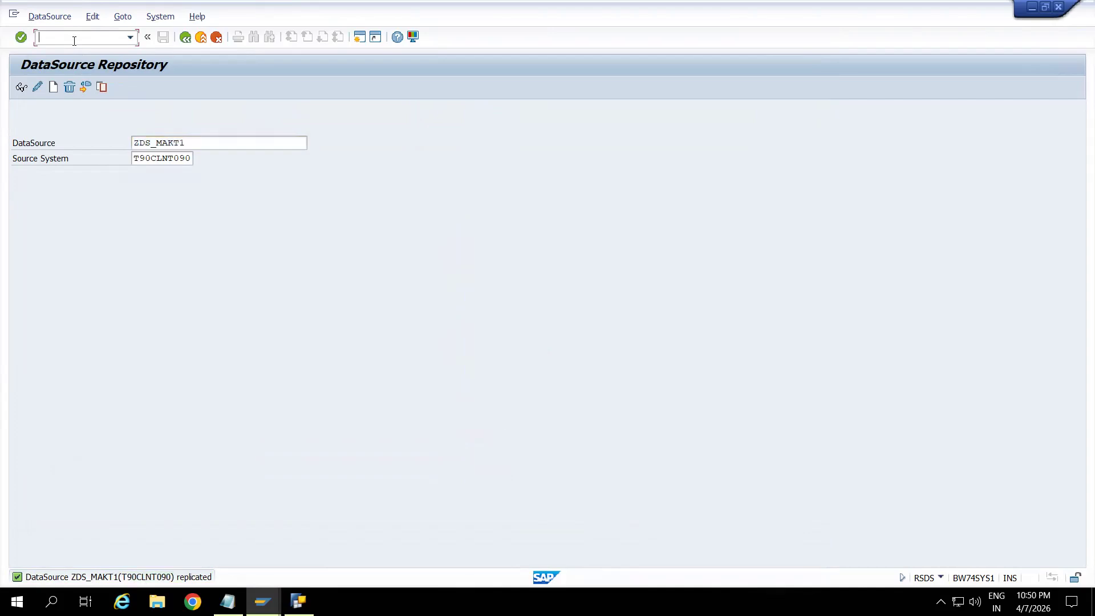
pyautogui.write('/nrsa1')
pyautogui.press('Return')
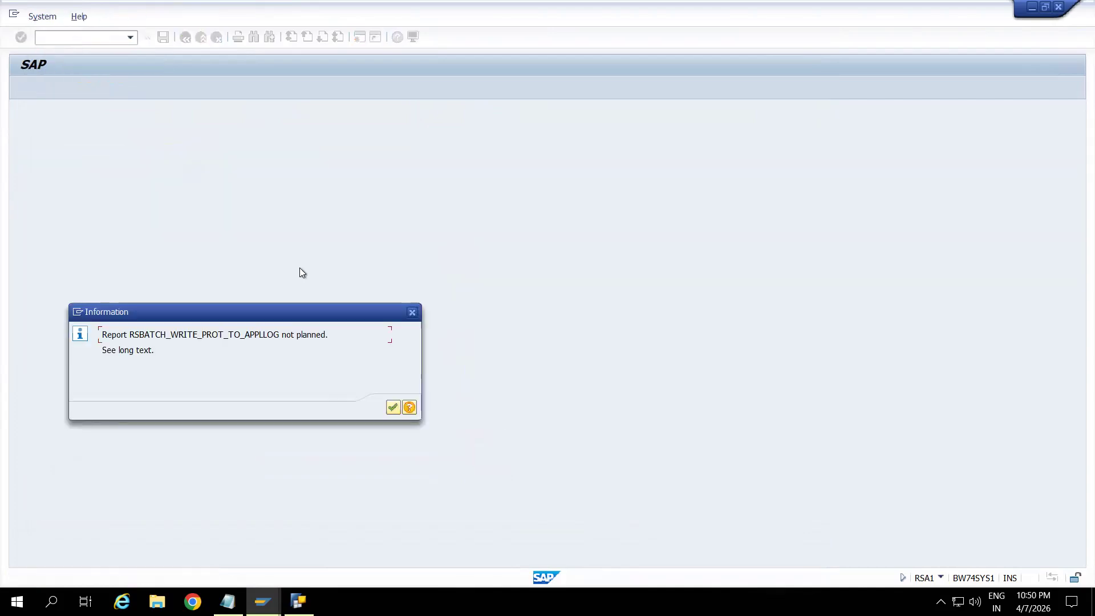
pyautogui.click(391, 406)
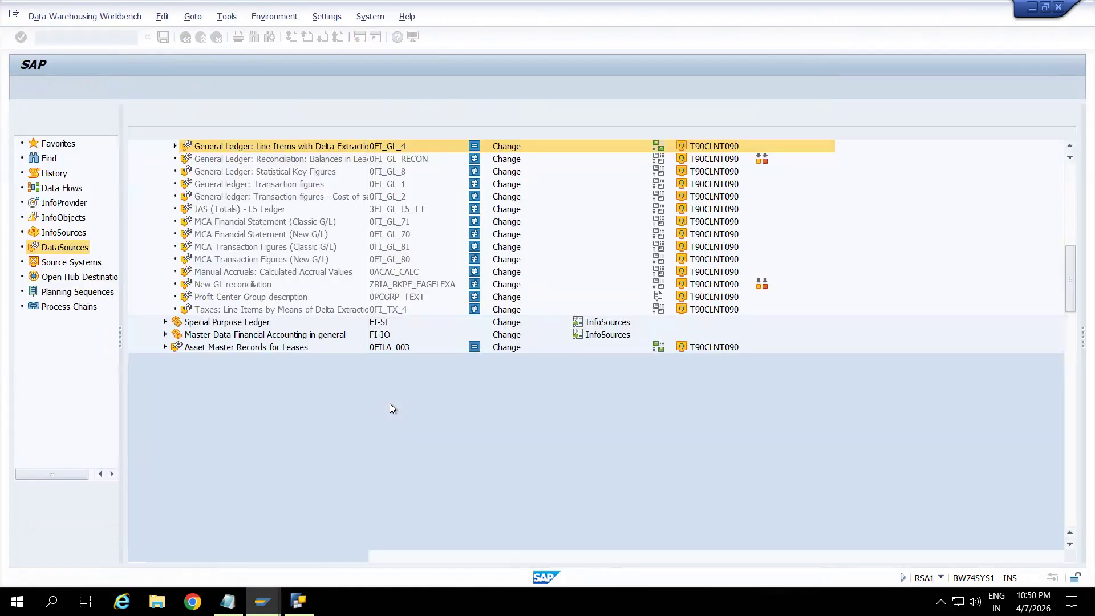
# Search the workbench for ZDS_MAKT1 among DataSources only, and check the version status of the DataSource found.
pyautogui.click(49, 160)
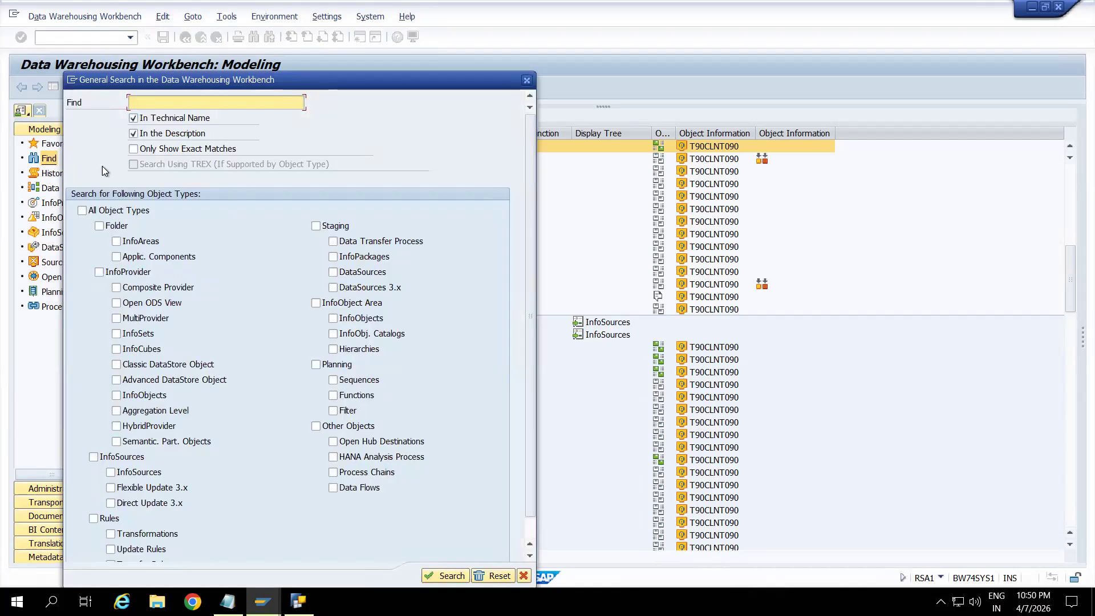
pyautogui.write('ZDS_MAKT1')
pyautogui.click(334, 273)
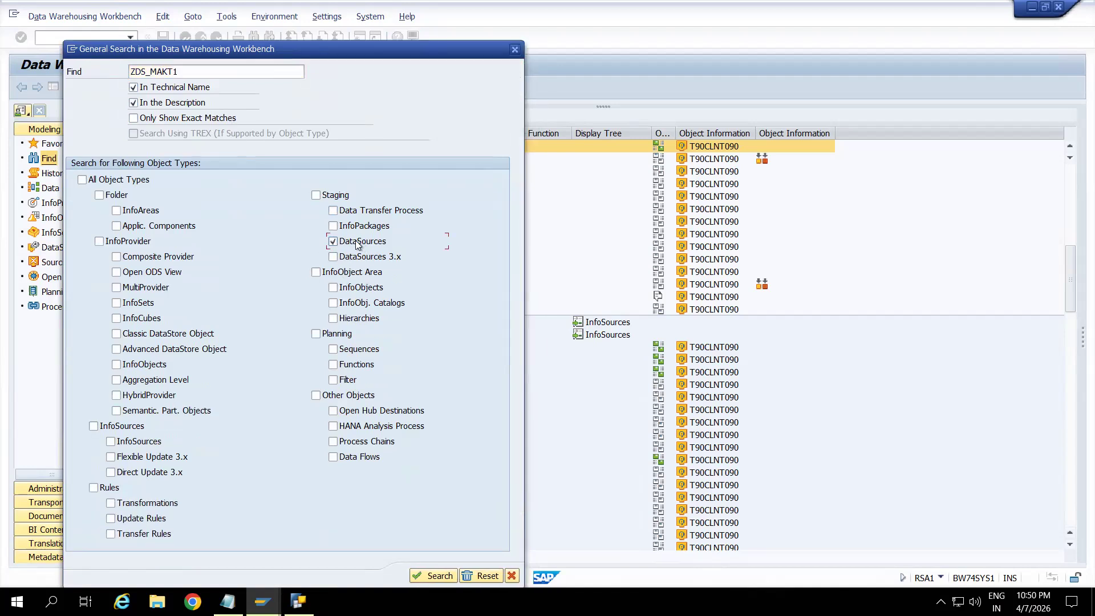
pyautogui.moveTo(293, 52); pyautogui.dragTo(296, 15)
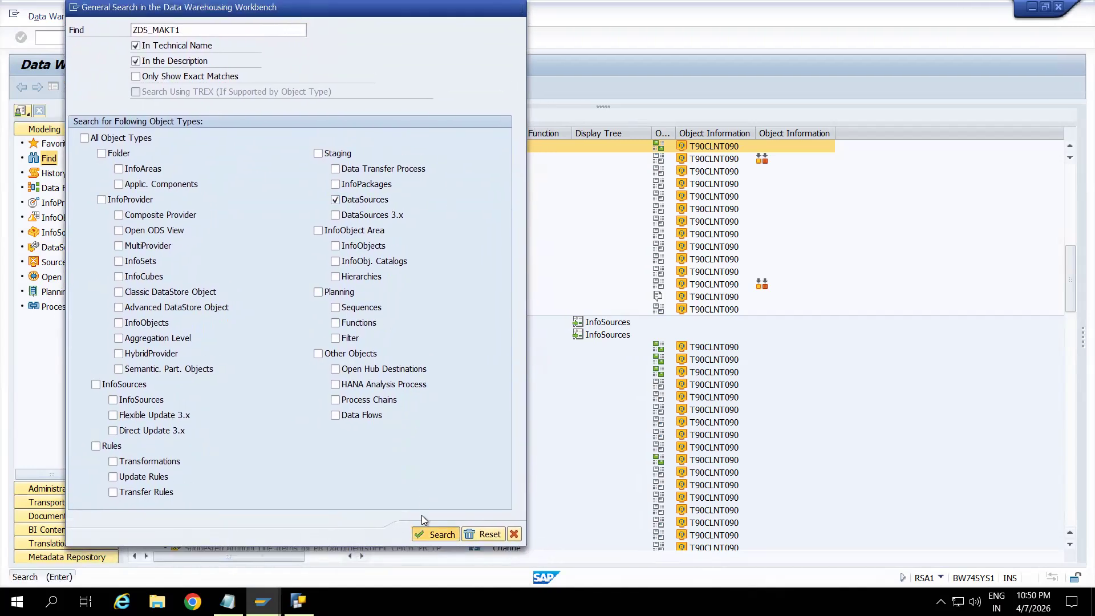
pyautogui.click(435, 533)
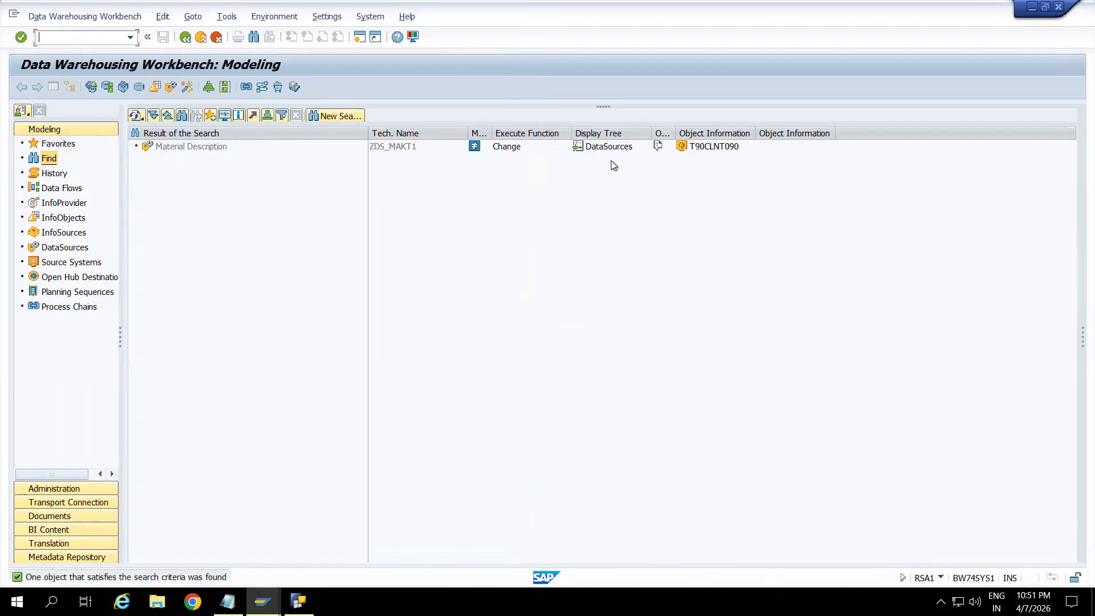
pyautogui.moveTo(476, 154)
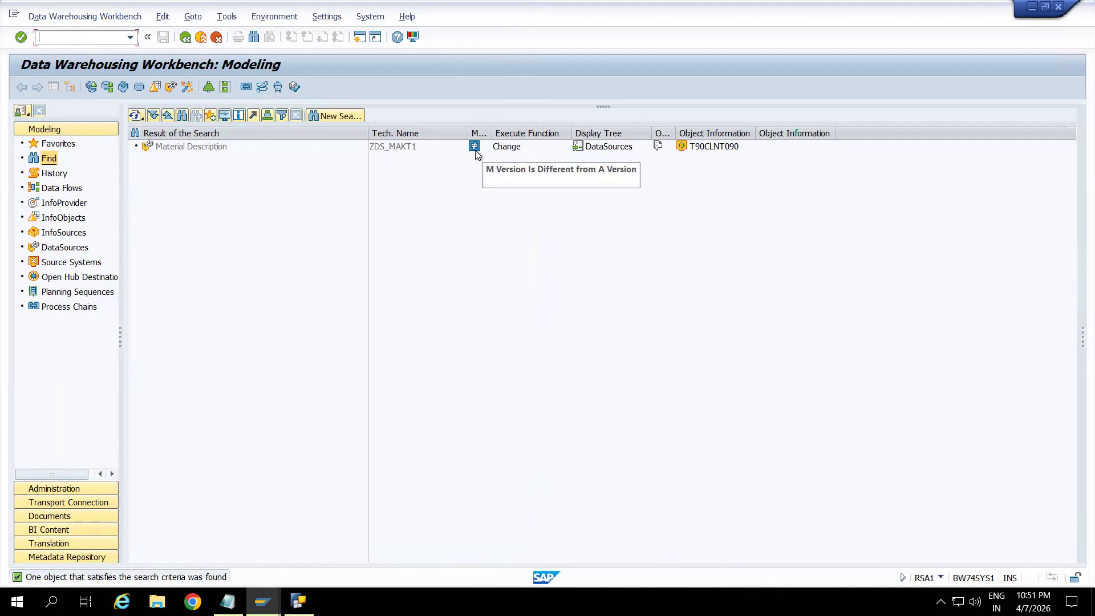
# Open DataSource ZDS_MAKT1 in change mode, activate it, and review its field attributes before returning to the search results.
pyautogui.doubleClick(217, 147)
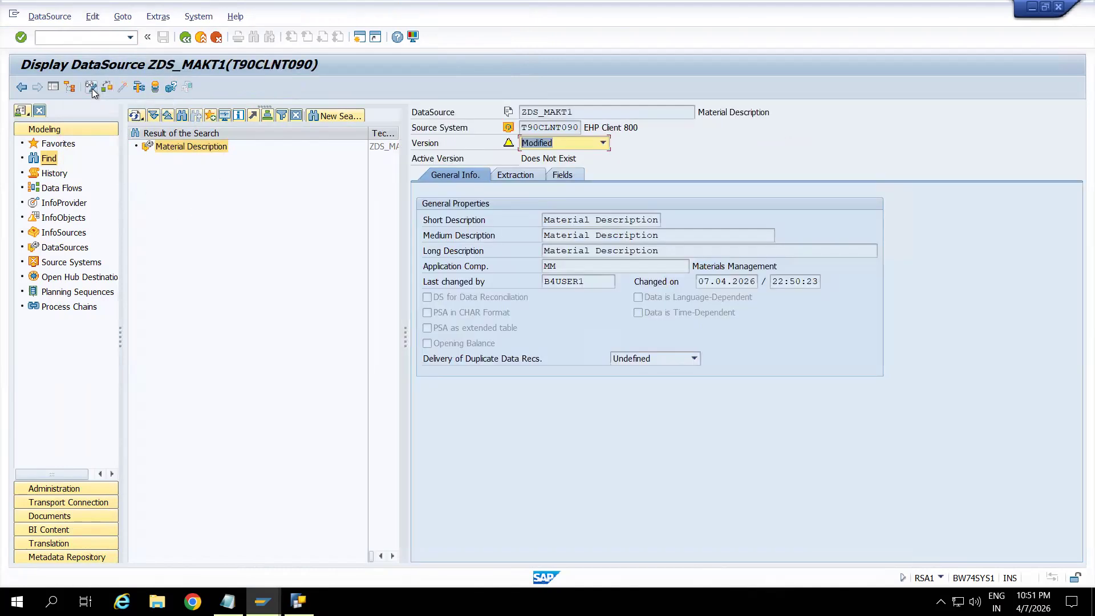
pyautogui.click(92, 90)
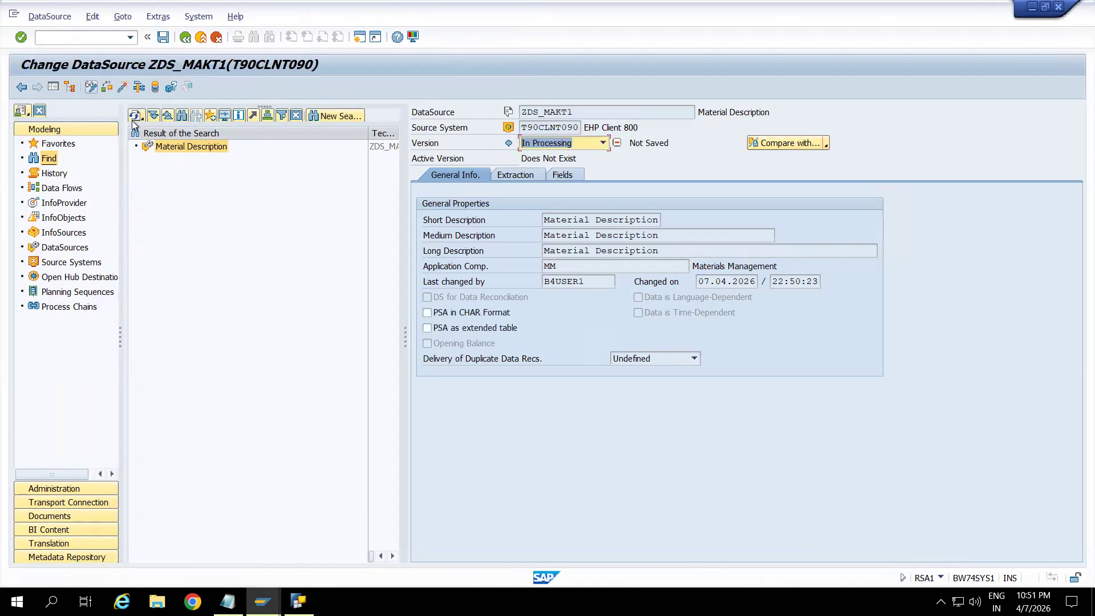
pyautogui.click(122, 87)
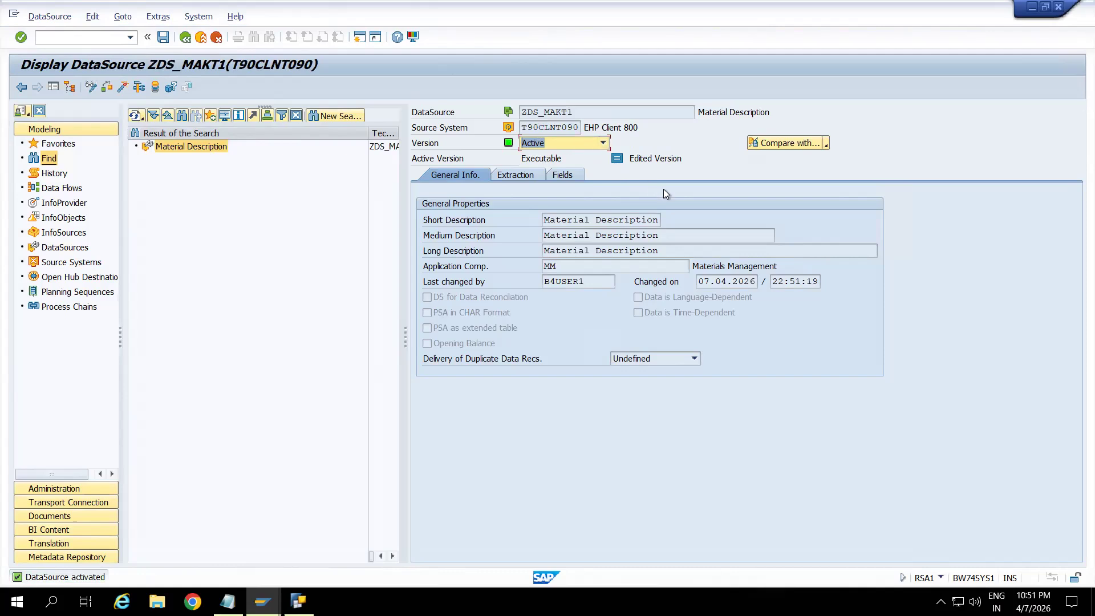
pyautogui.click(562, 175)
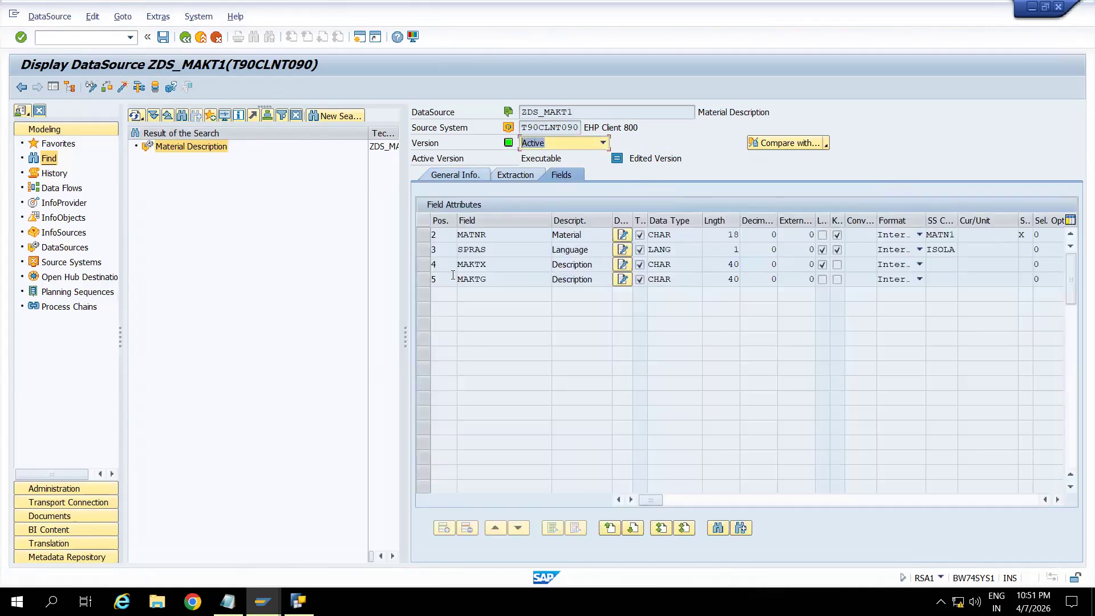
pyautogui.click(201, 38)
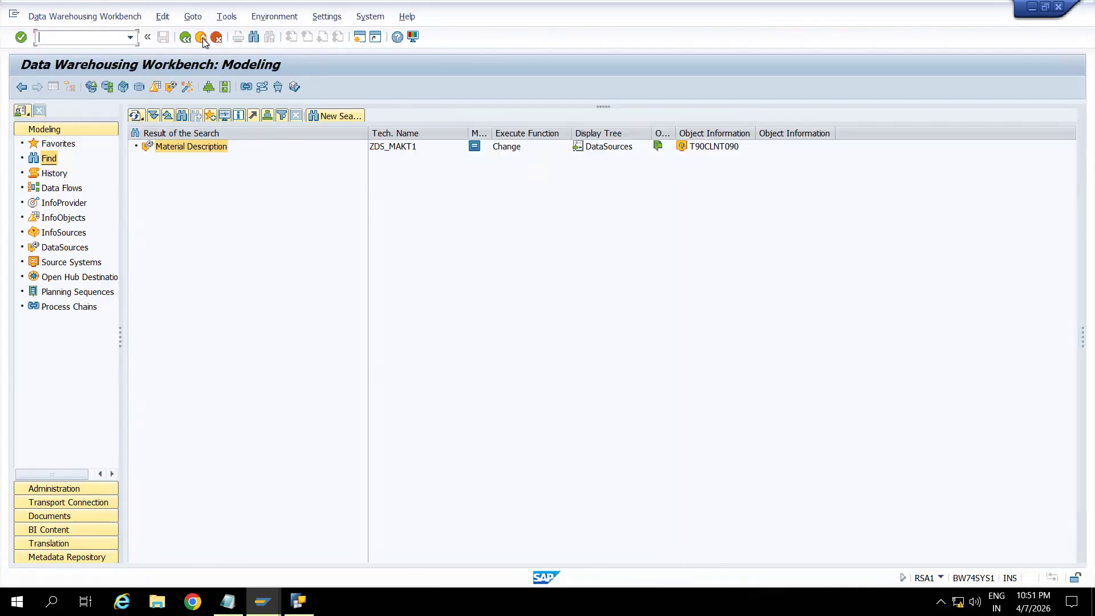
# Create an InfoPackage with the description "Full" for DataSource ZDS_MAKT1.
pyautogui.rightClick(163, 146)
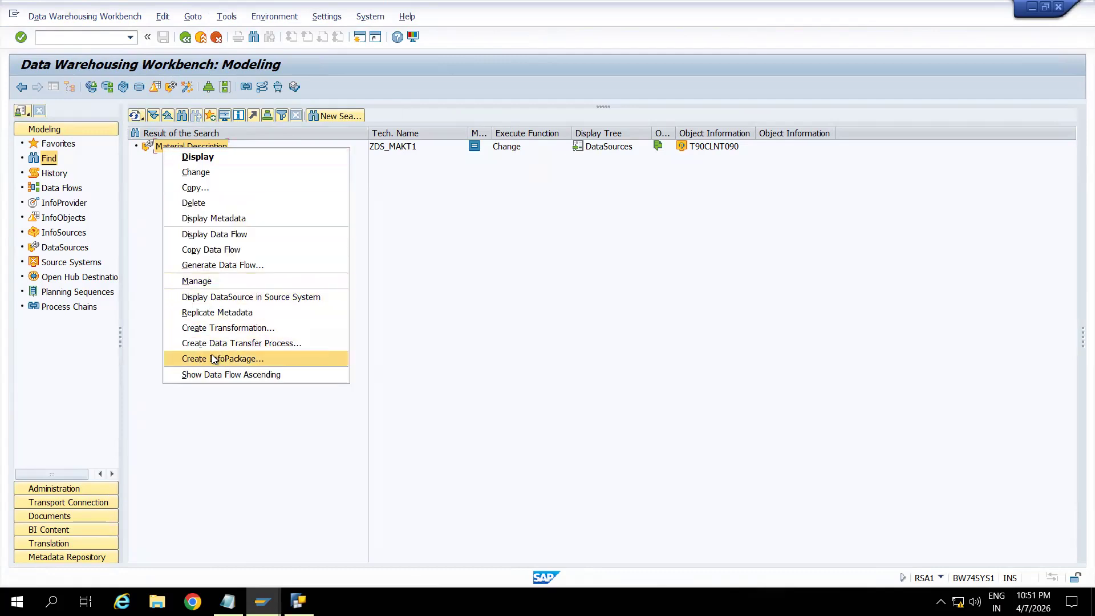
pyautogui.click(240, 359)
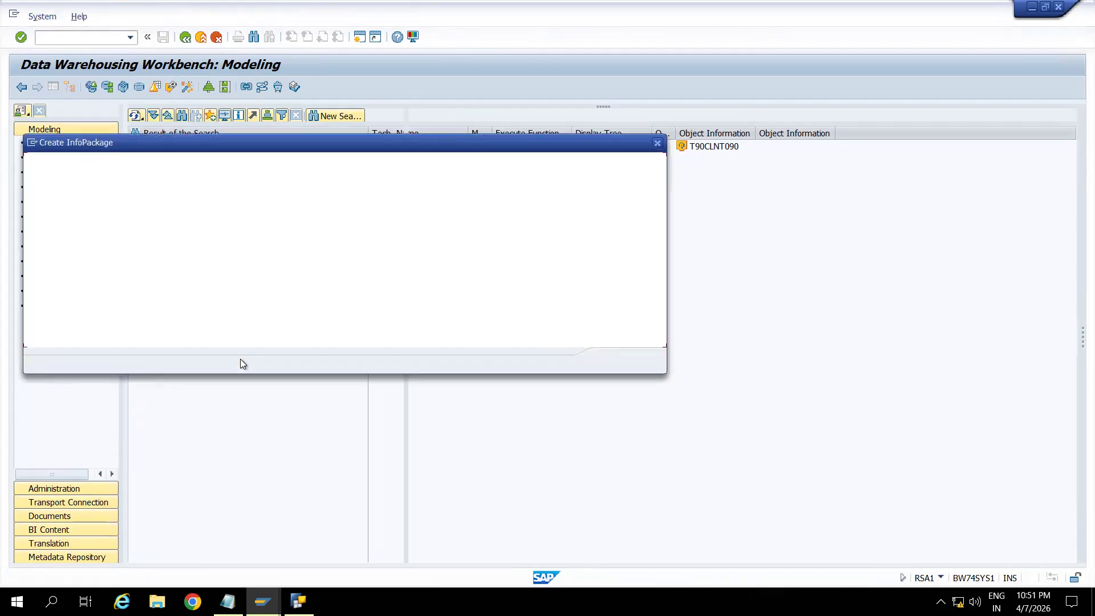
pyautogui.write('Full')
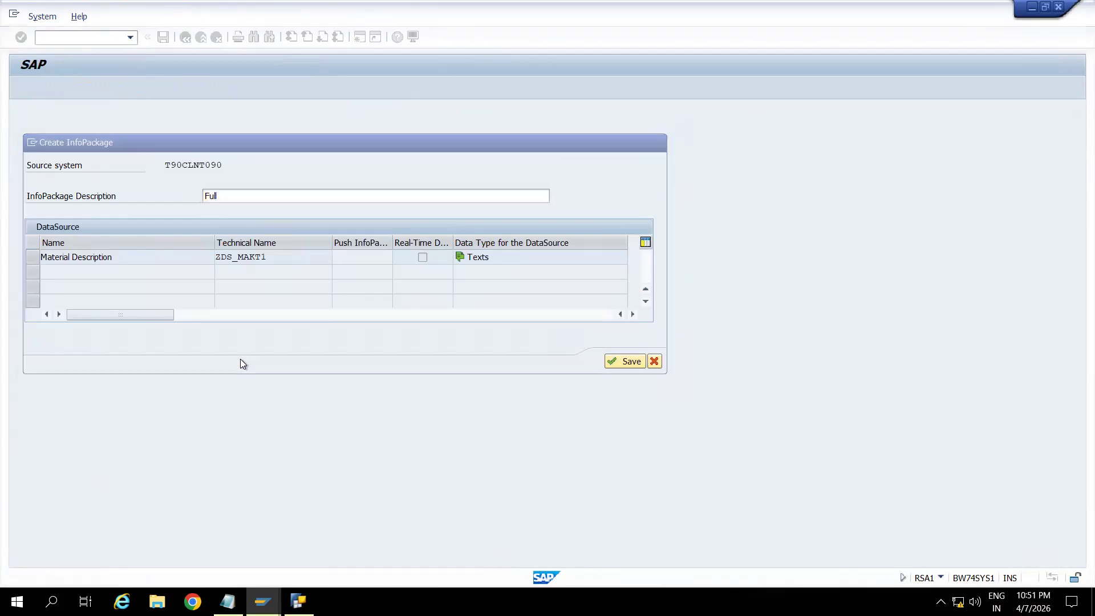
pyautogui.press('Return')
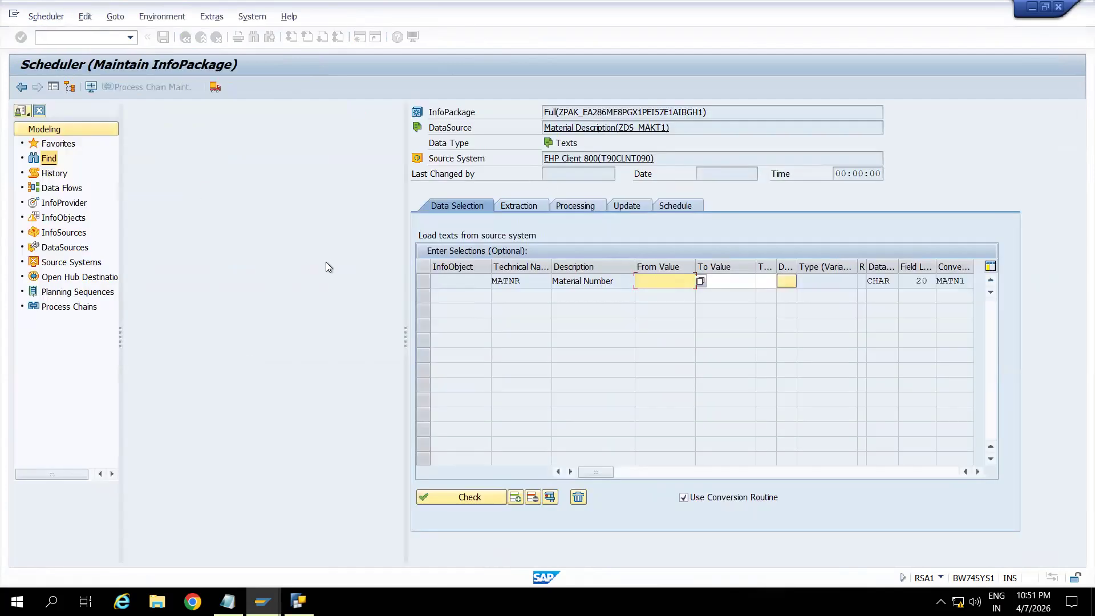
# Review the InfoPackage's extraction, processing and update settings, and start its data load immediately.
pyautogui.click(533, 211)
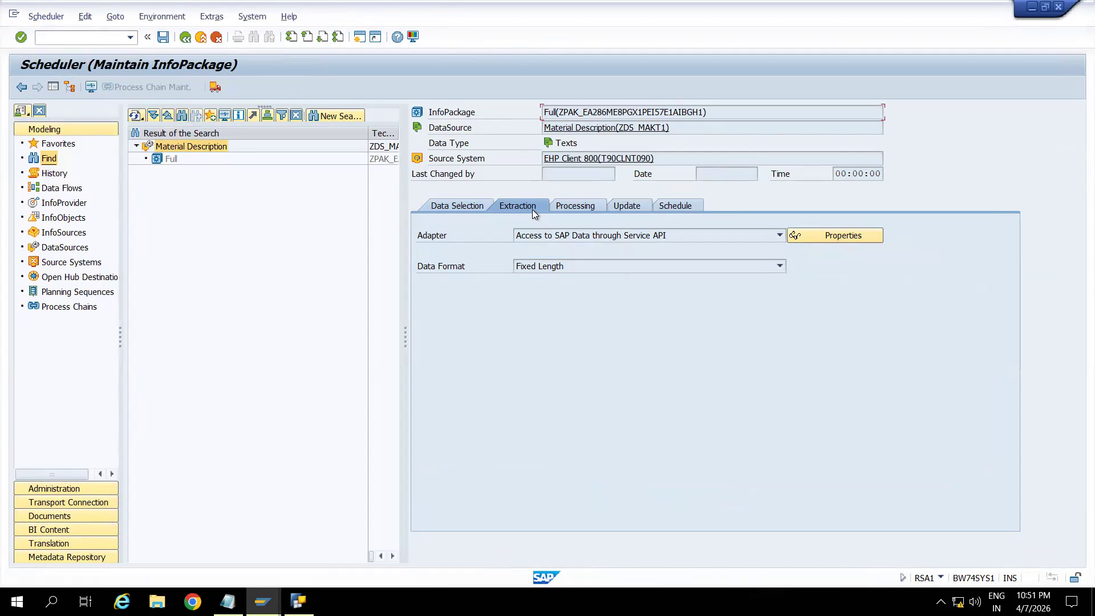
pyautogui.click(576, 207)
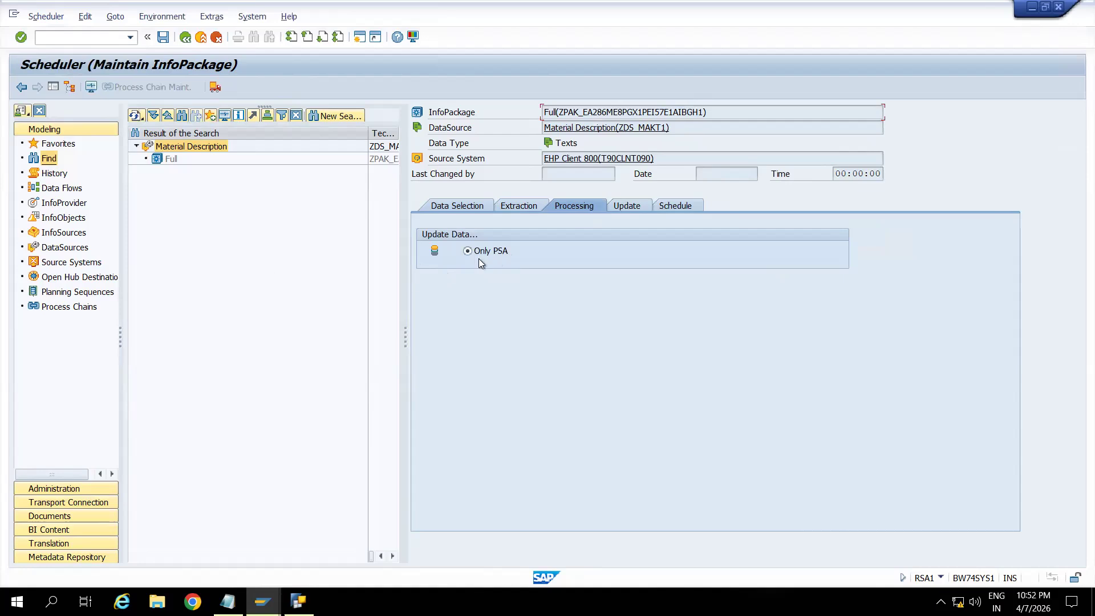
pyautogui.click(628, 206)
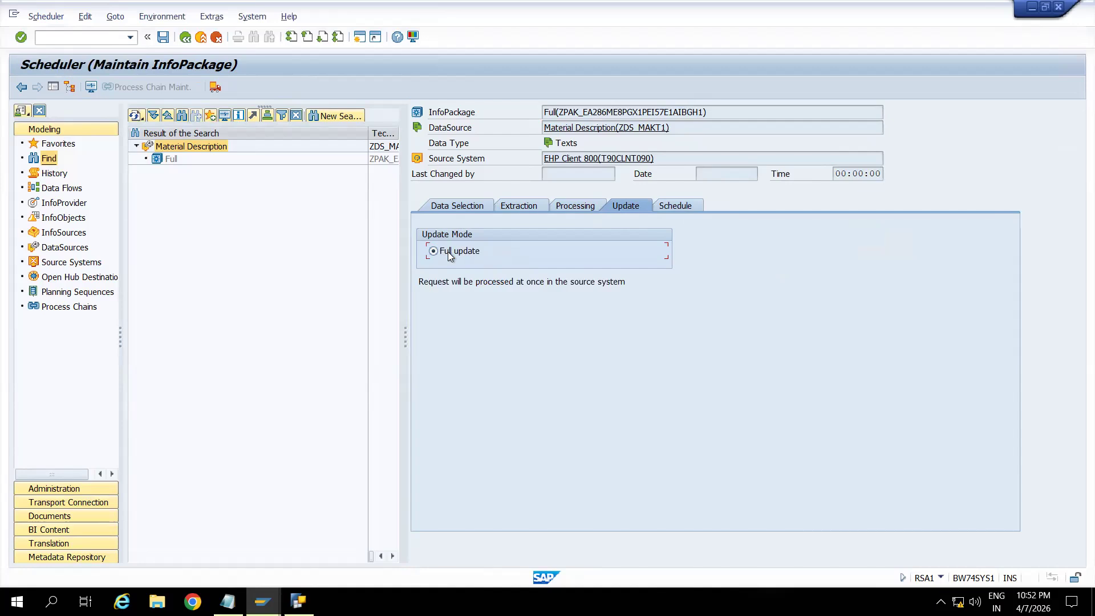
pyautogui.click(682, 206)
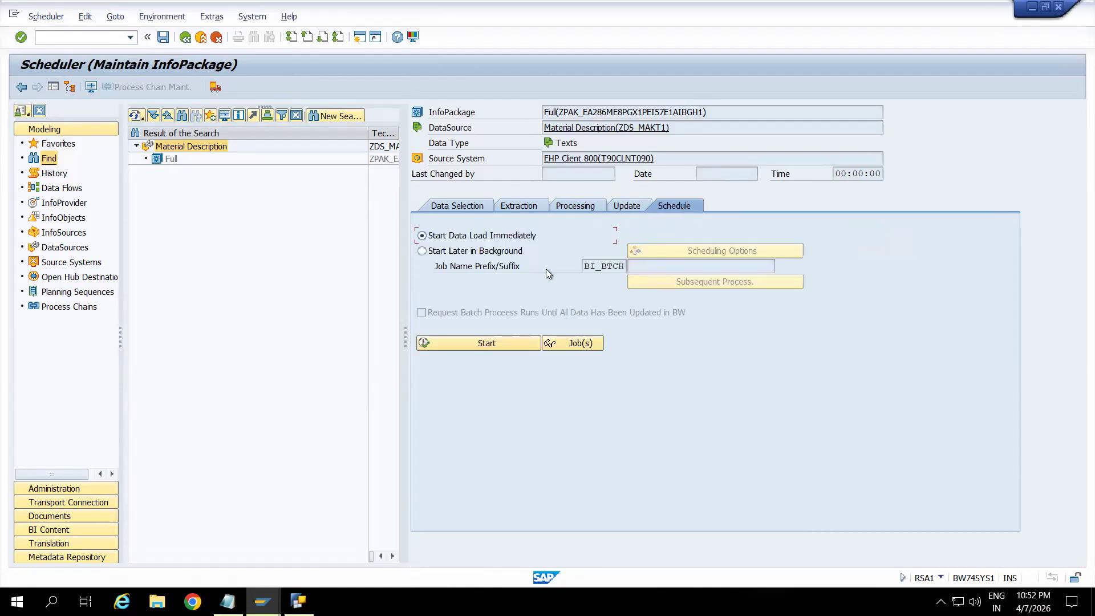
pyautogui.click(501, 344)
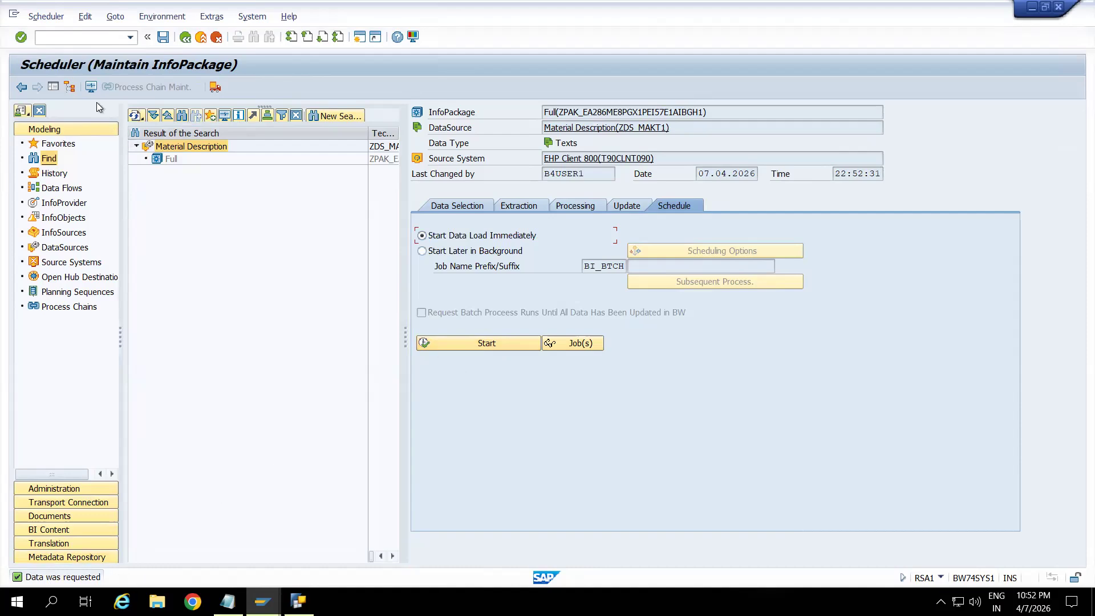
# Open the InfoPackage monitor and keep refreshing the request tree, checking the load request's status until processing ends.
pyautogui.click(91, 86)
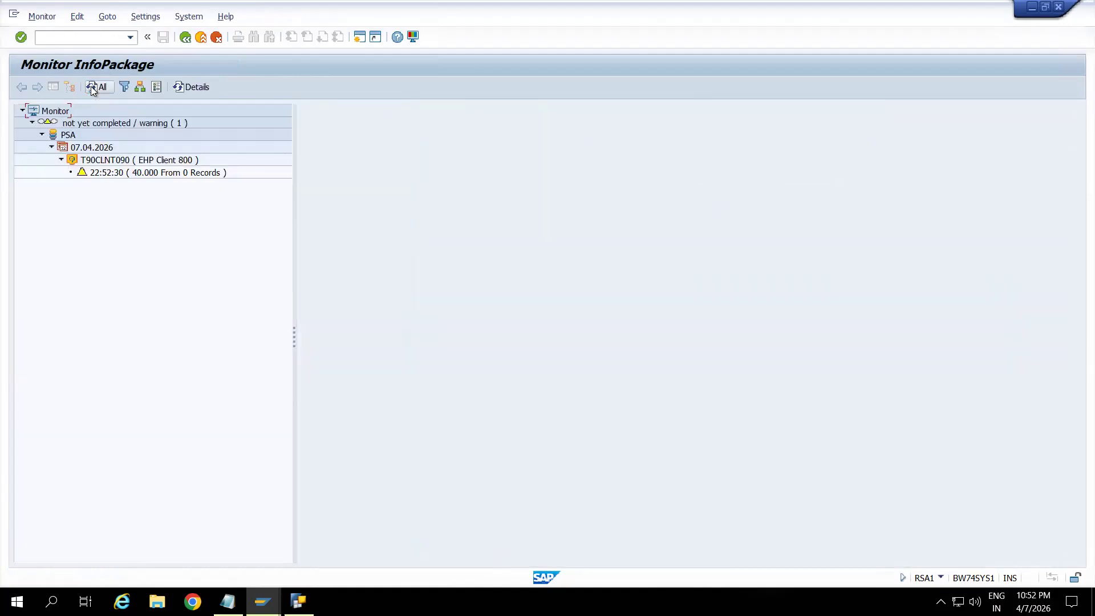
pyautogui.click(136, 174)
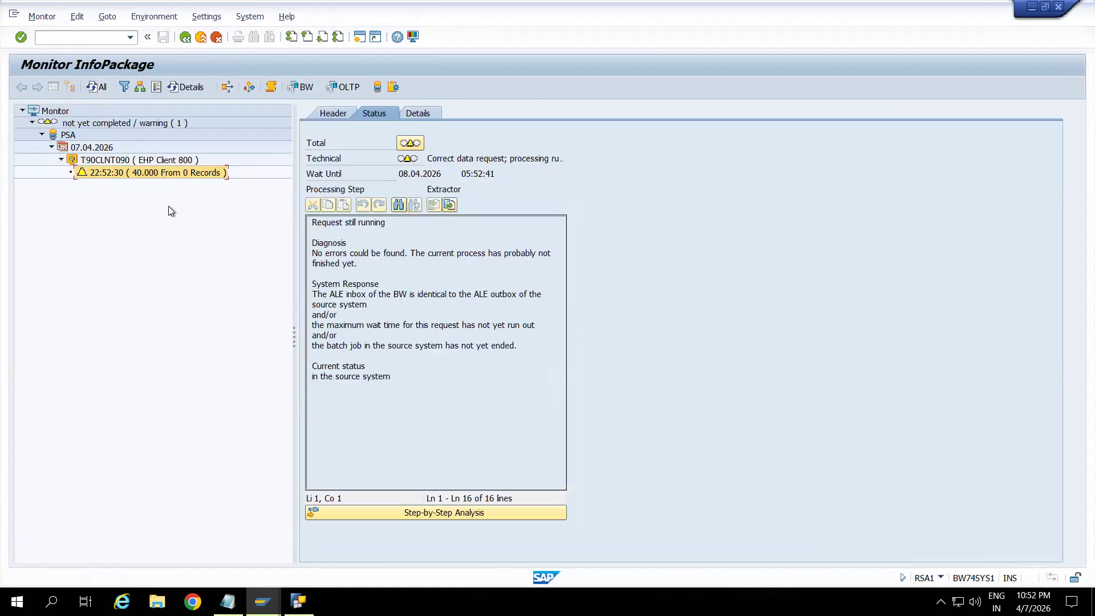
pyautogui.click(94, 88)
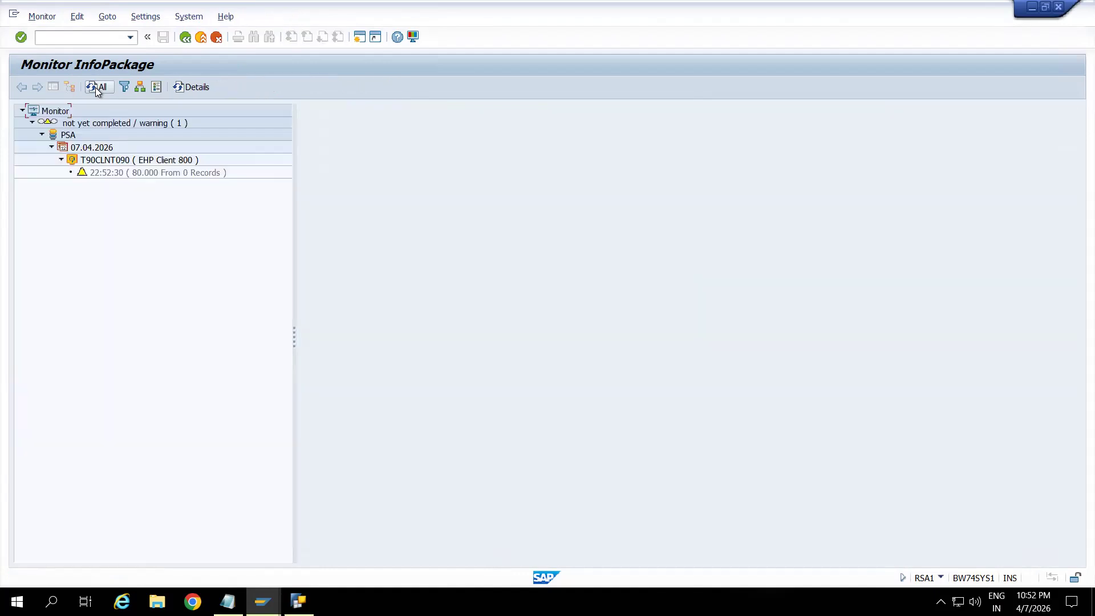
pyautogui.click(169, 173)
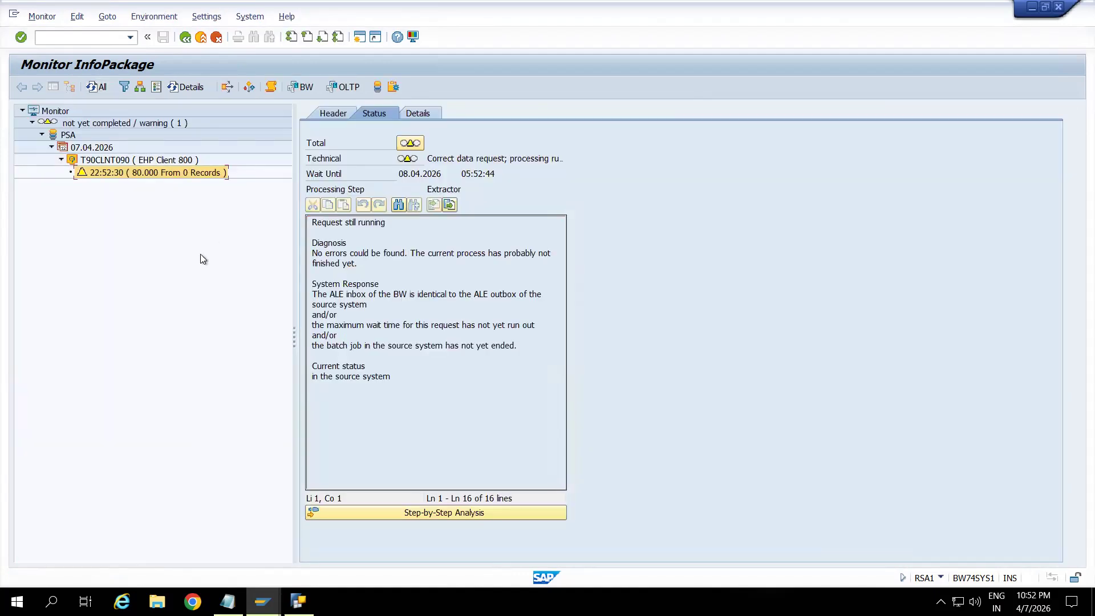
pyautogui.click(90, 88)
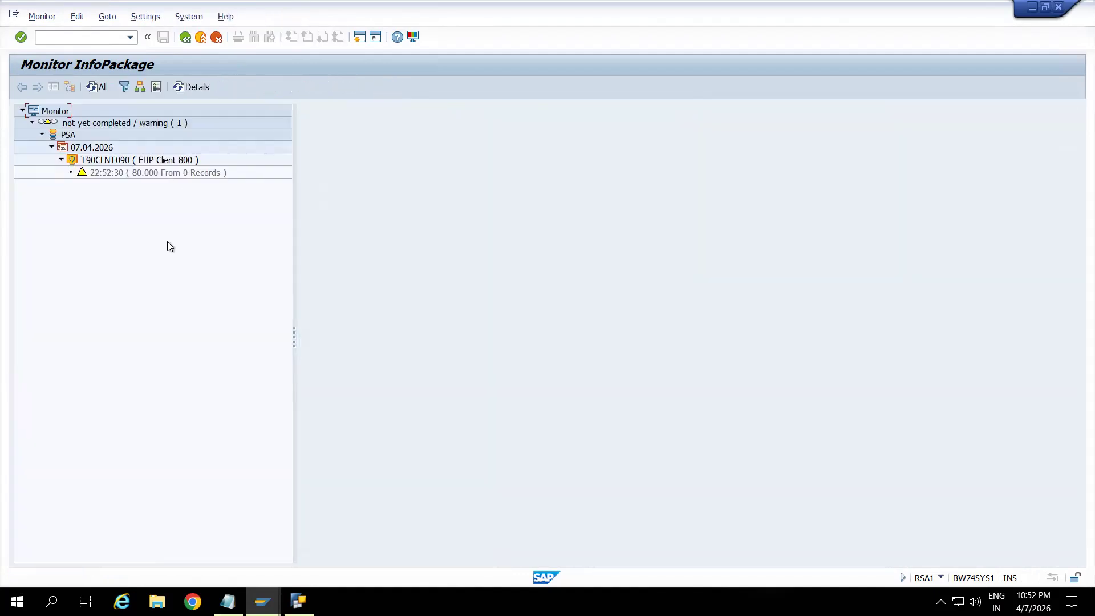
pyautogui.click(165, 173)
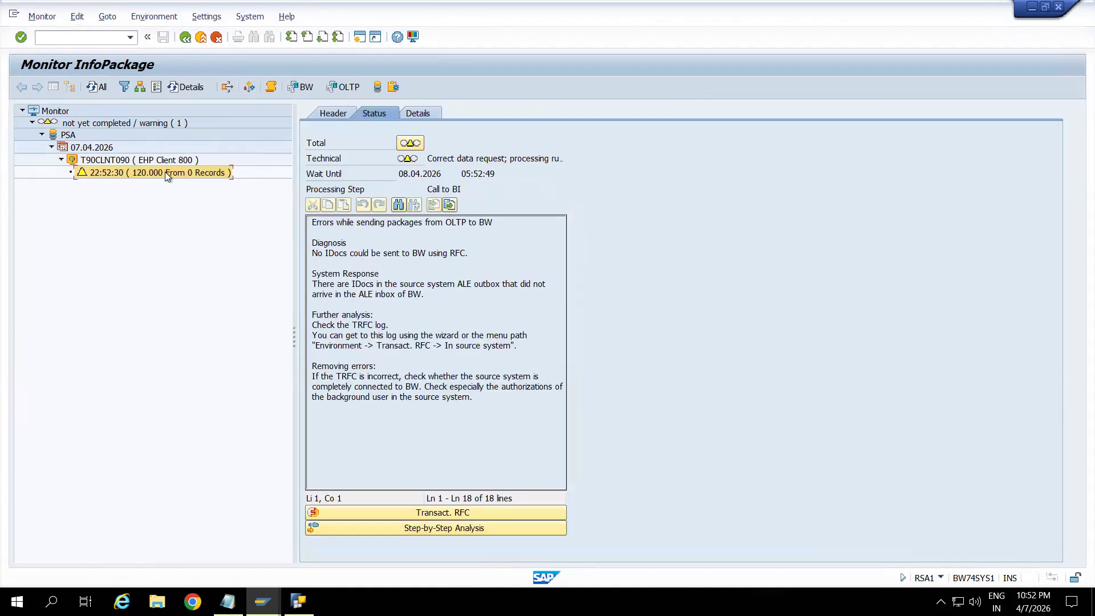
pyautogui.click(90, 89)
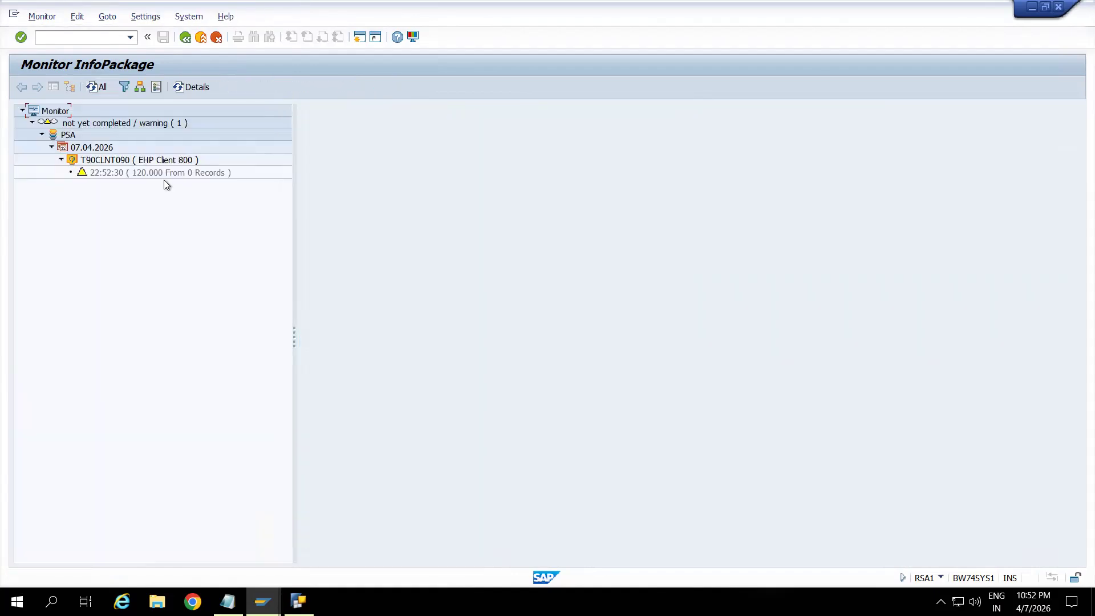
pyautogui.click(146, 172)
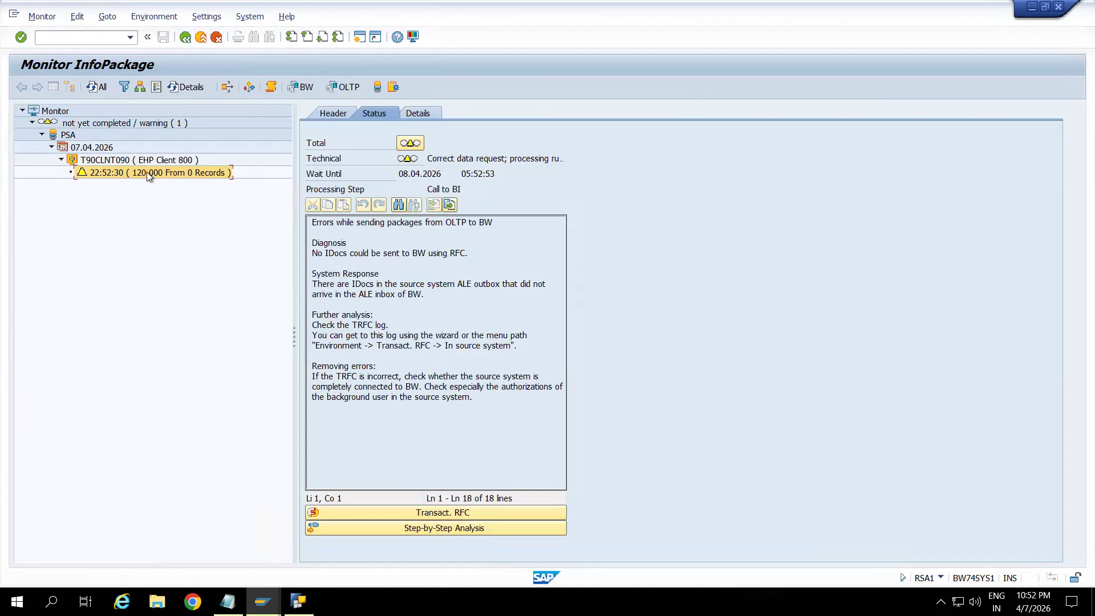
pyautogui.click(94, 87)
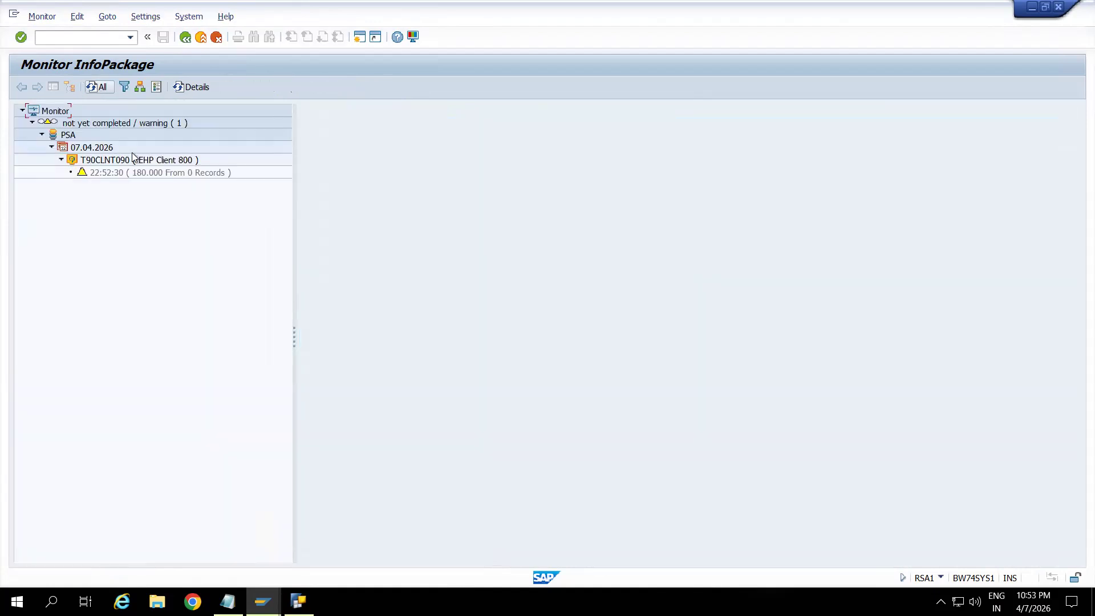
pyautogui.click(142, 171)
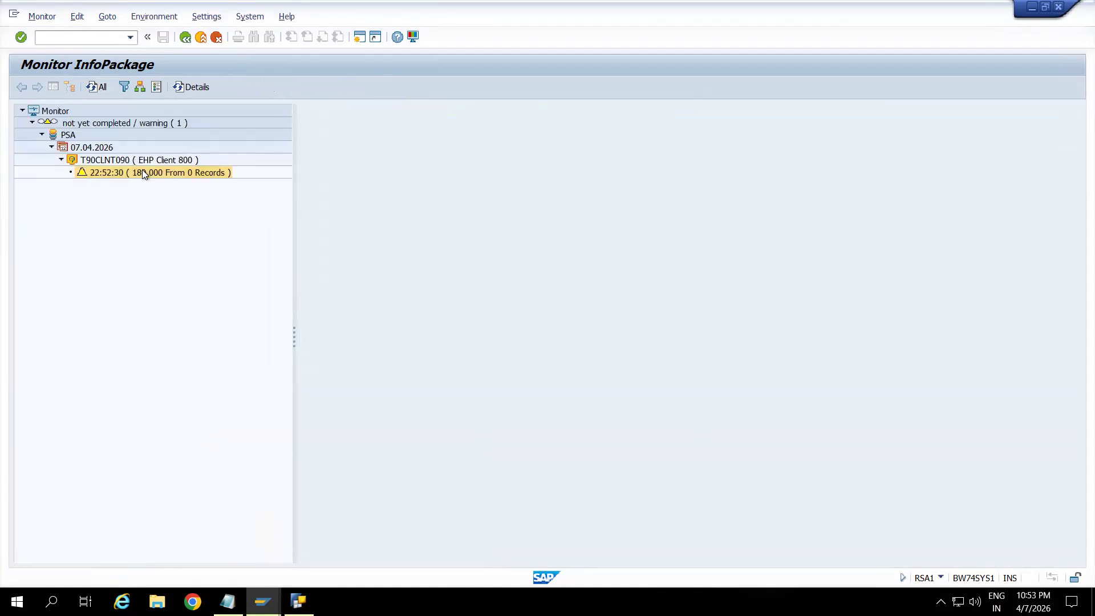
pyautogui.click(94, 86)
pyautogui.click(94, 86)
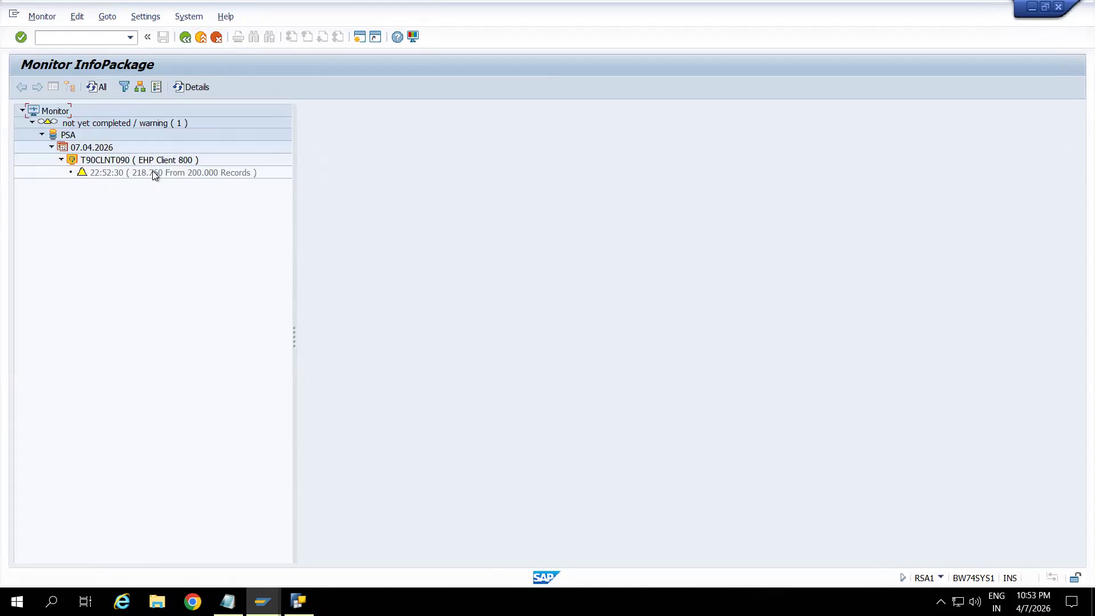
pyautogui.click(152, 171)
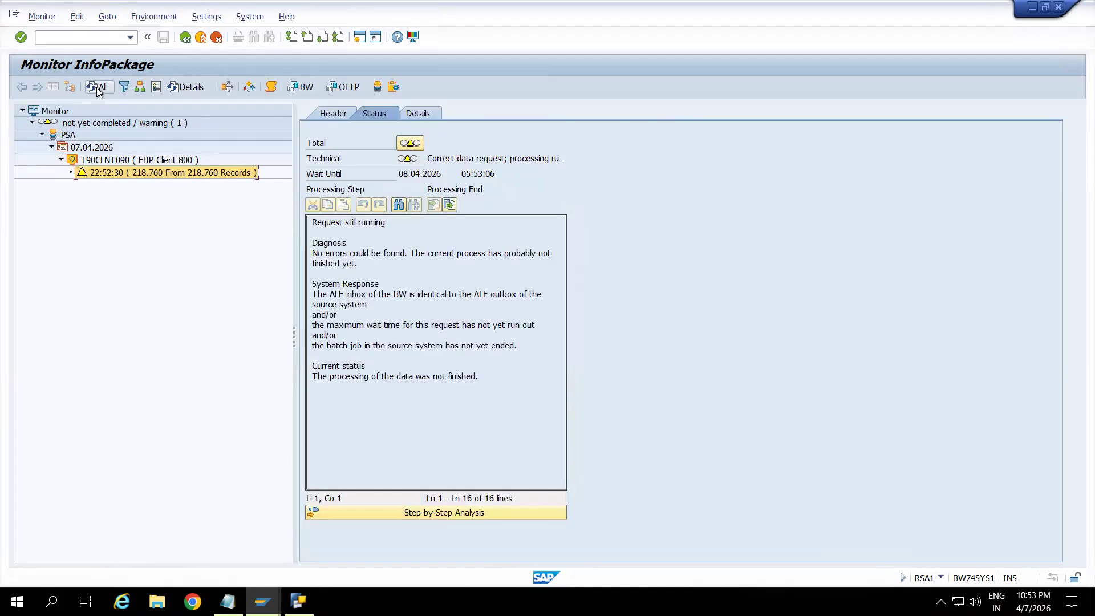
pyautogui.click(96, 87)
pyautogui.click(142, 173)
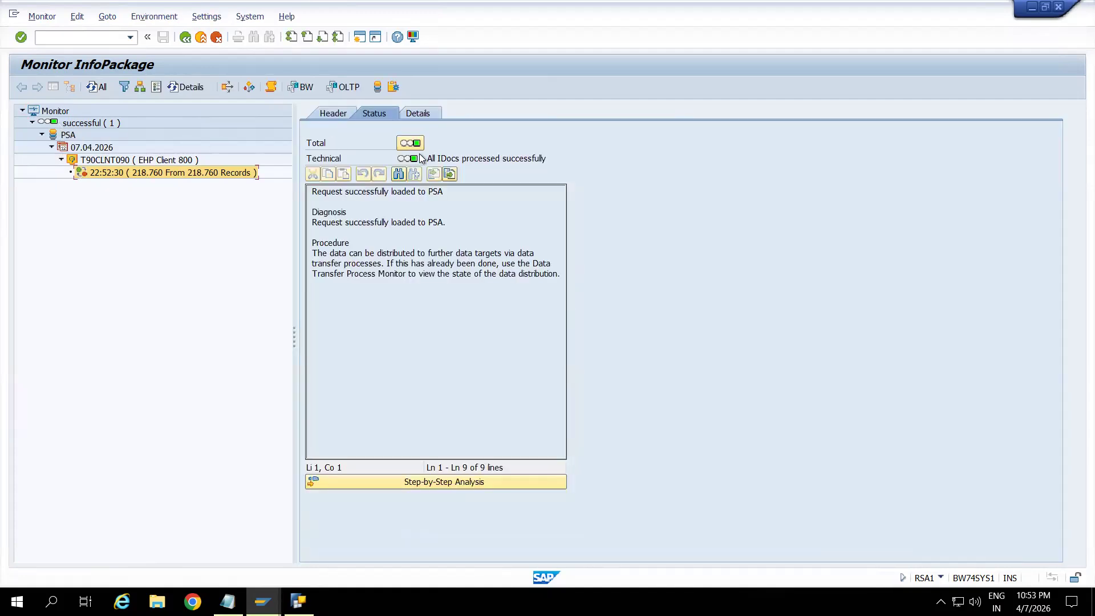
# Examine the load request's header and its request, extraction and transfer details, and return to the DataSource search results.
pyautogui.click(344, 115)
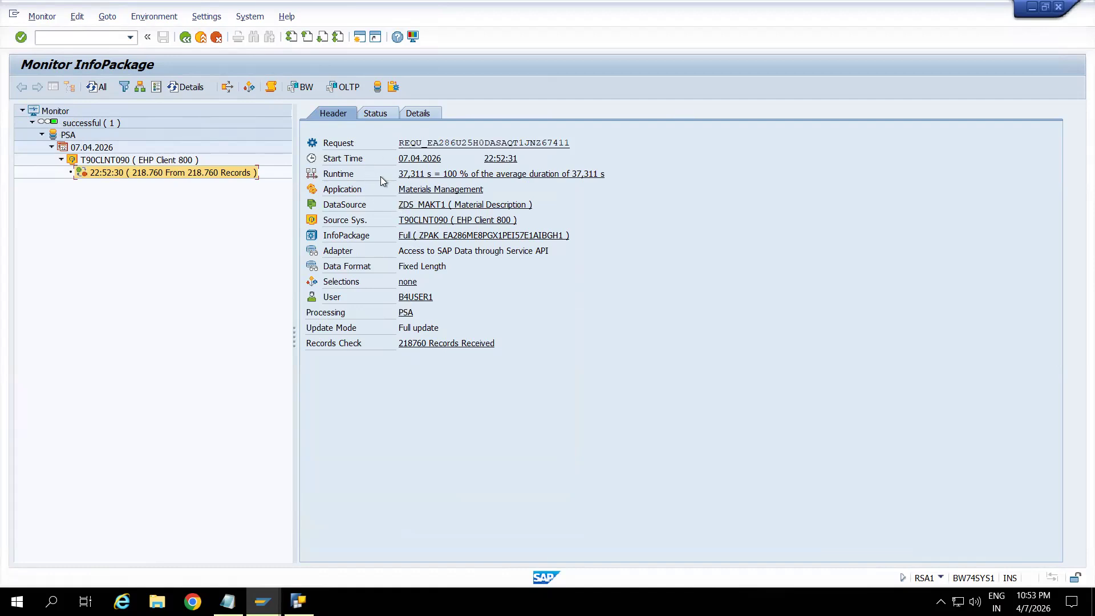
pyautogui.click(418, 113)
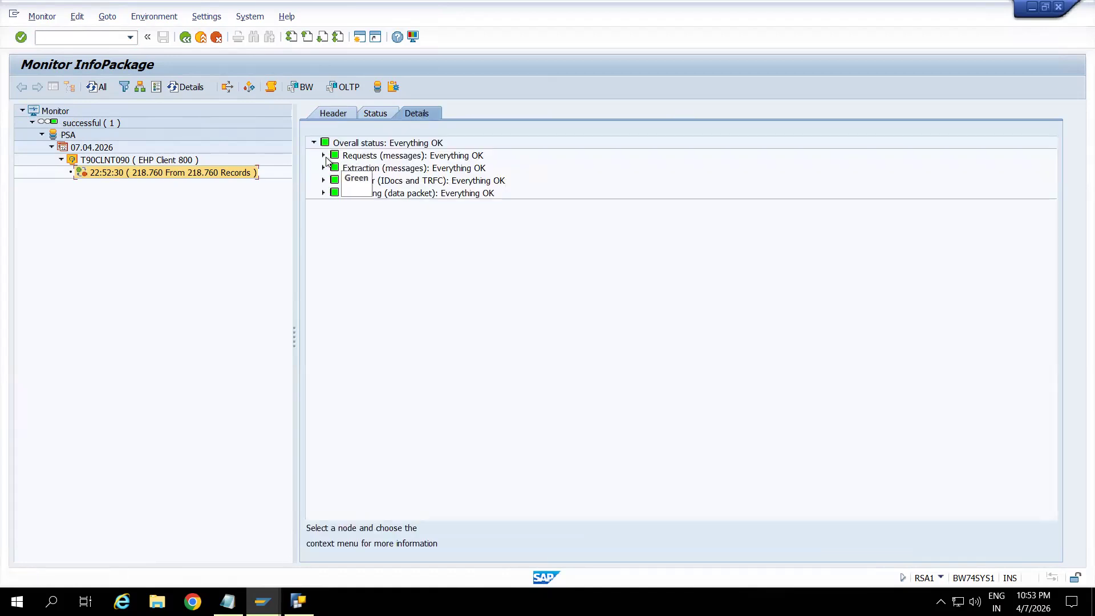
pyautogui.click(324, 155)
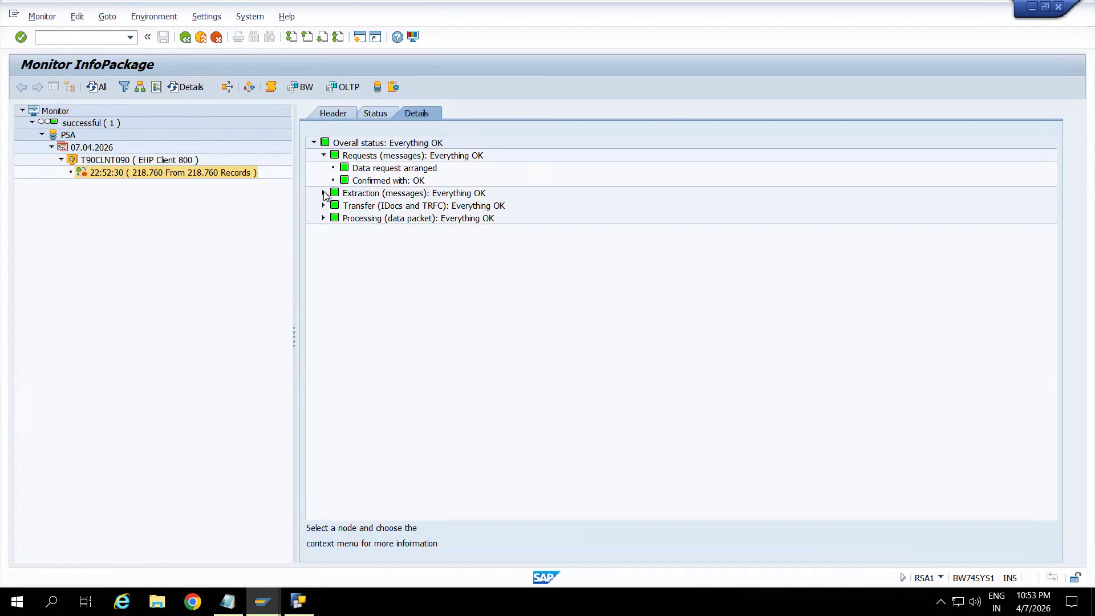
pyautogui.click(324, 194)
pyautogui.click(323, 268)
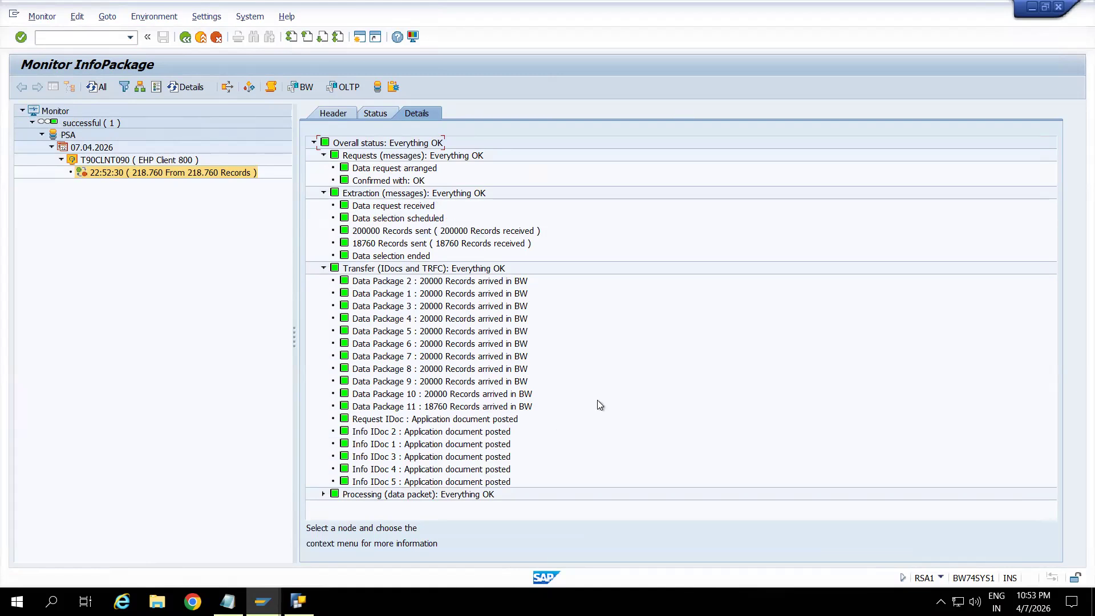
pyautogui.click(202, 38)
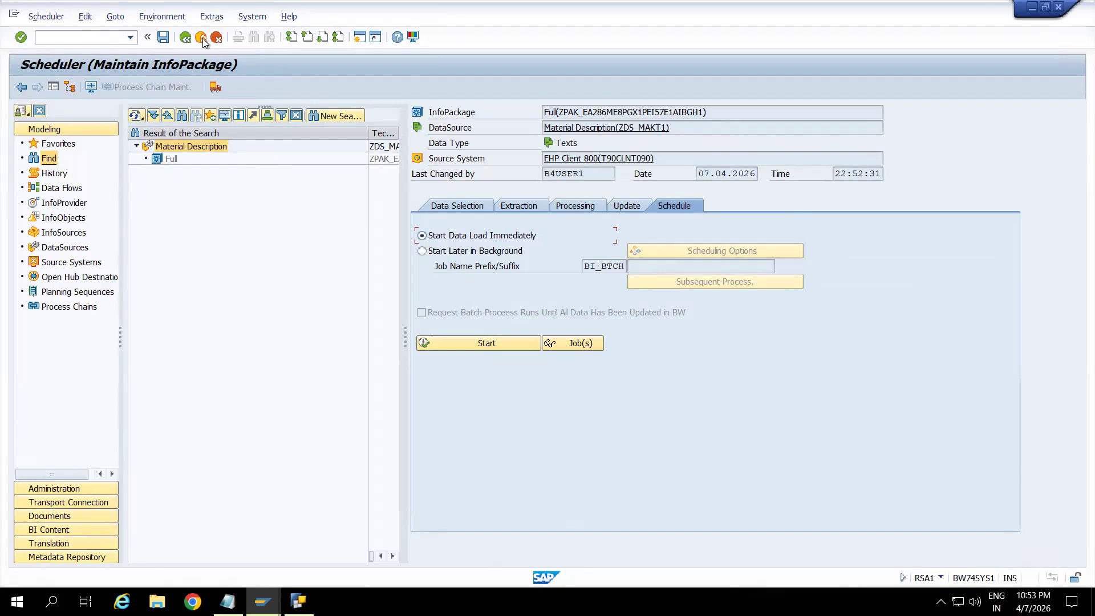
pyautogui.click(202, 37)
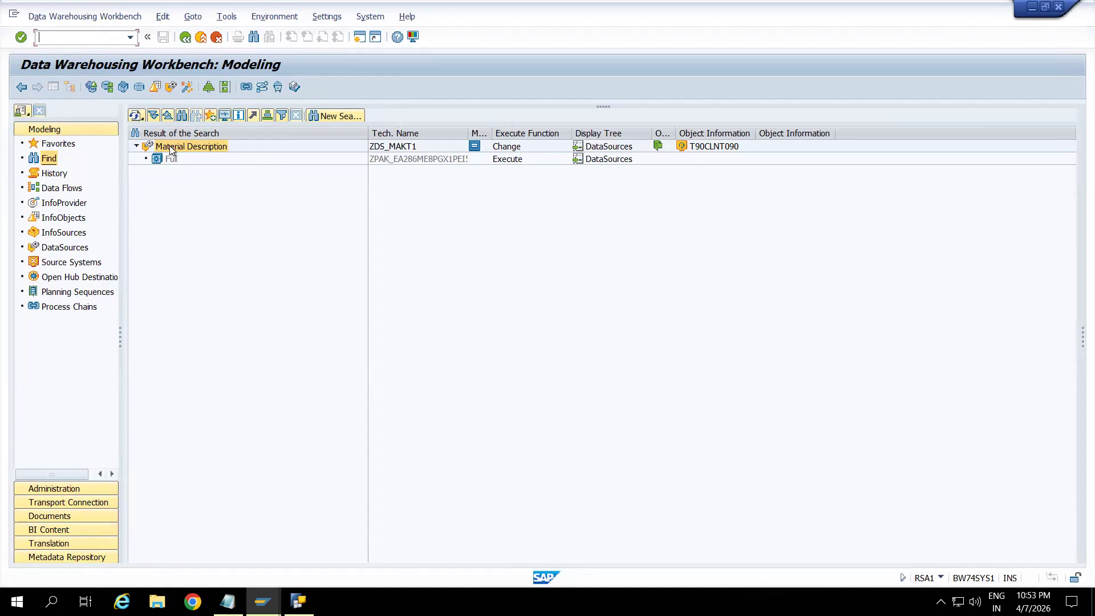
# Search the InfoProvider tree for the Material InfoObject 0MATERIAL.
pyautogui.click(59, 203)
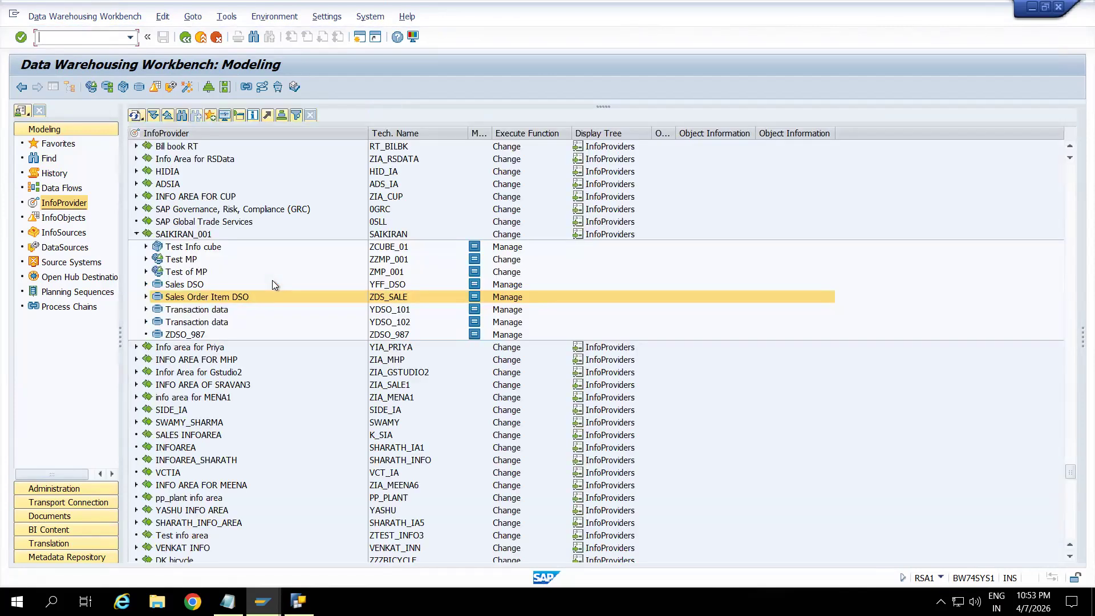
pyautogui.click(181, 115)
pyautogui.write('0')
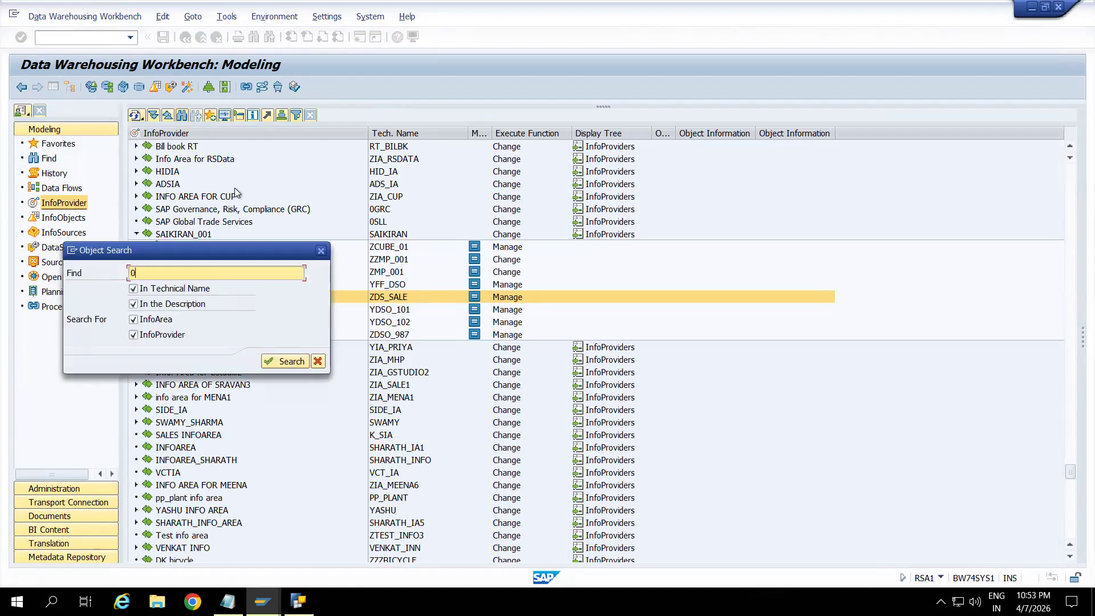
pyautogui.write('materia')
pyautogui.press('Return')
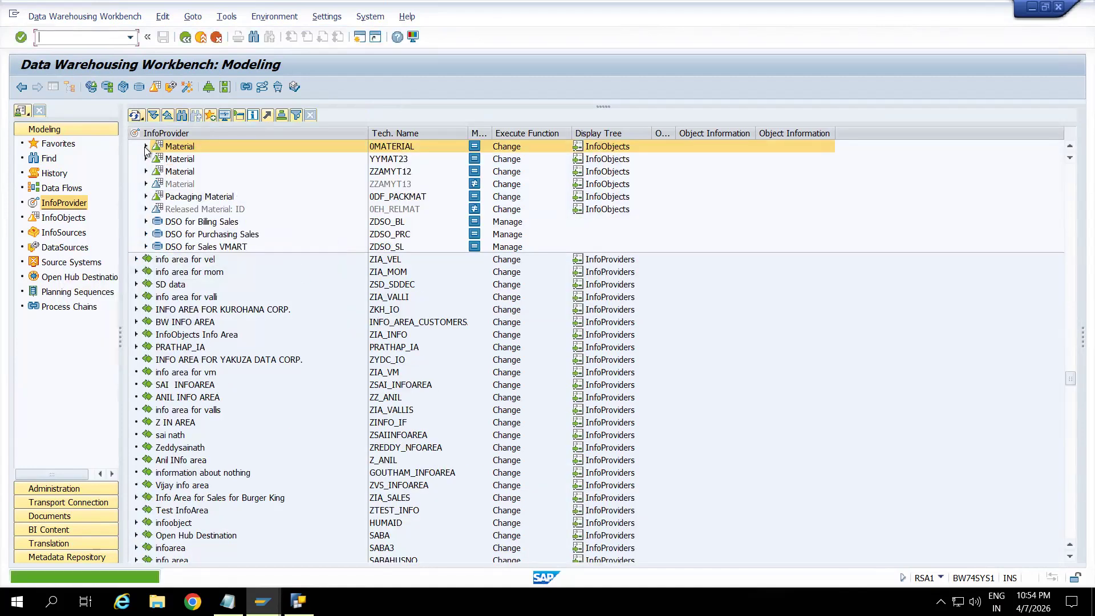
# Expand 0MATERIAL and examine its attributes, hierarchies and texts nodes.
pyautogui.click(145, 147)
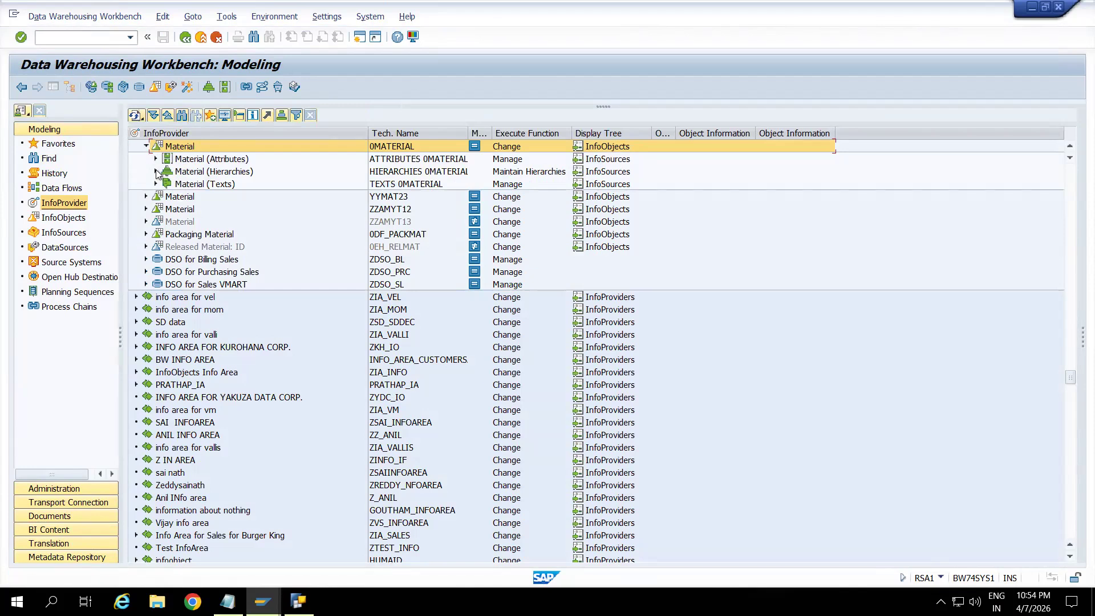
pyautogui.click(187, 188)
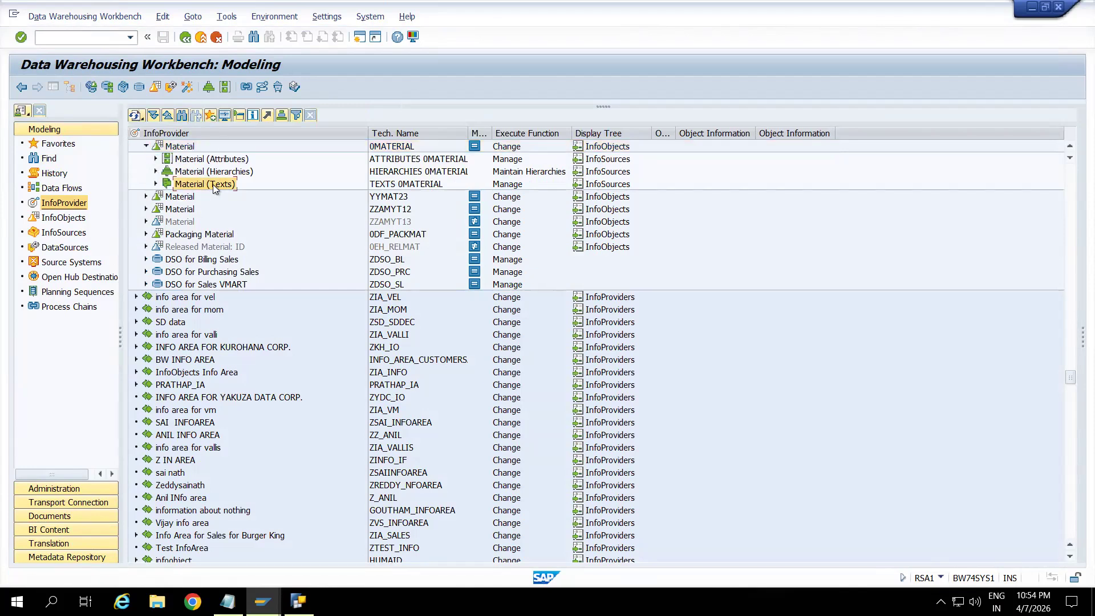
pyautogui.click(183, 148)
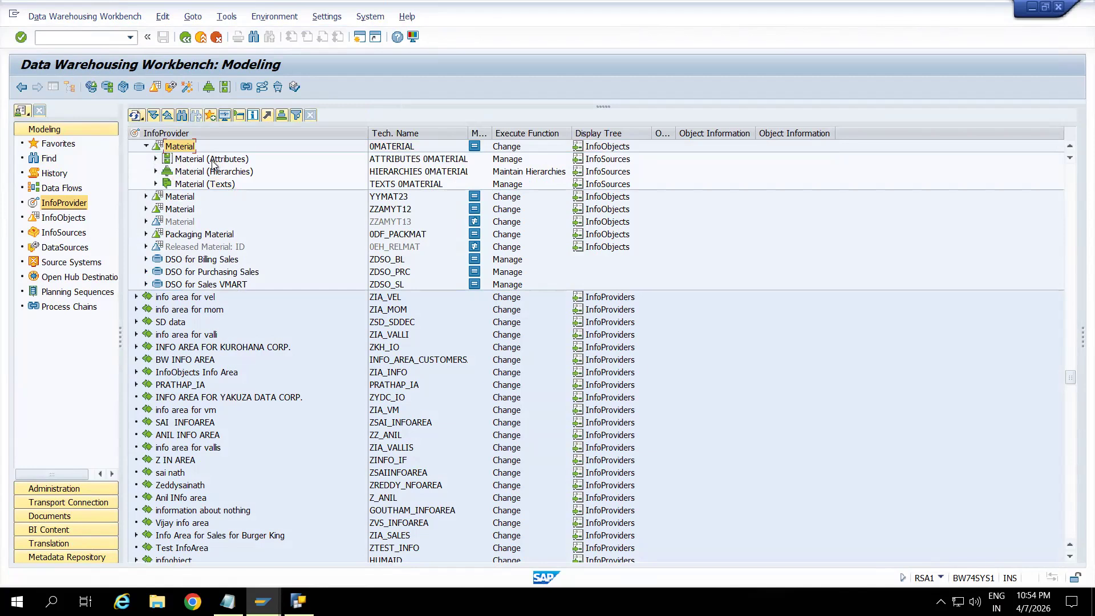
pyautogui.click(221, 163)
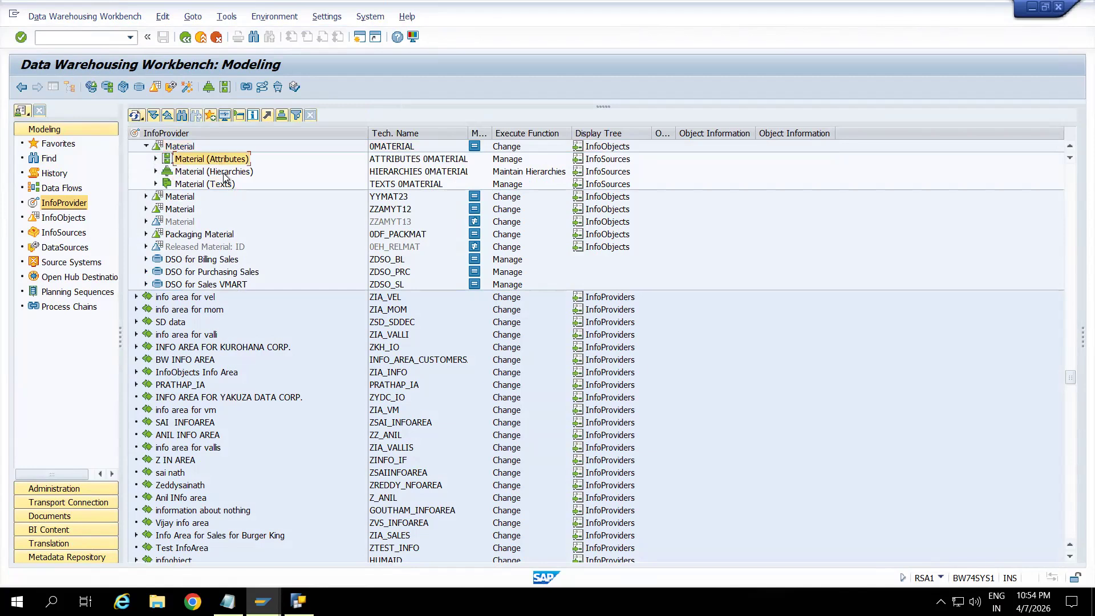
# Examine the attributes, hierarchies and texts nodes of 0MATERIAL and the existing transformations under Material (Texts).
pyautogui.click(224, 175)
pyautogui.click(224, 184)
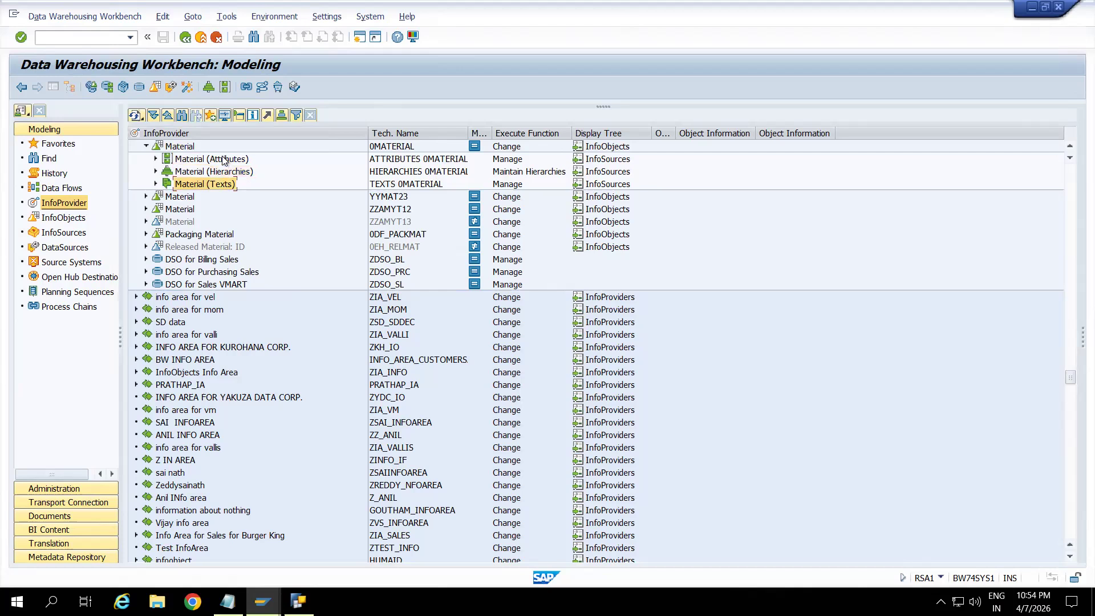
pyautogui.click(213, 161)
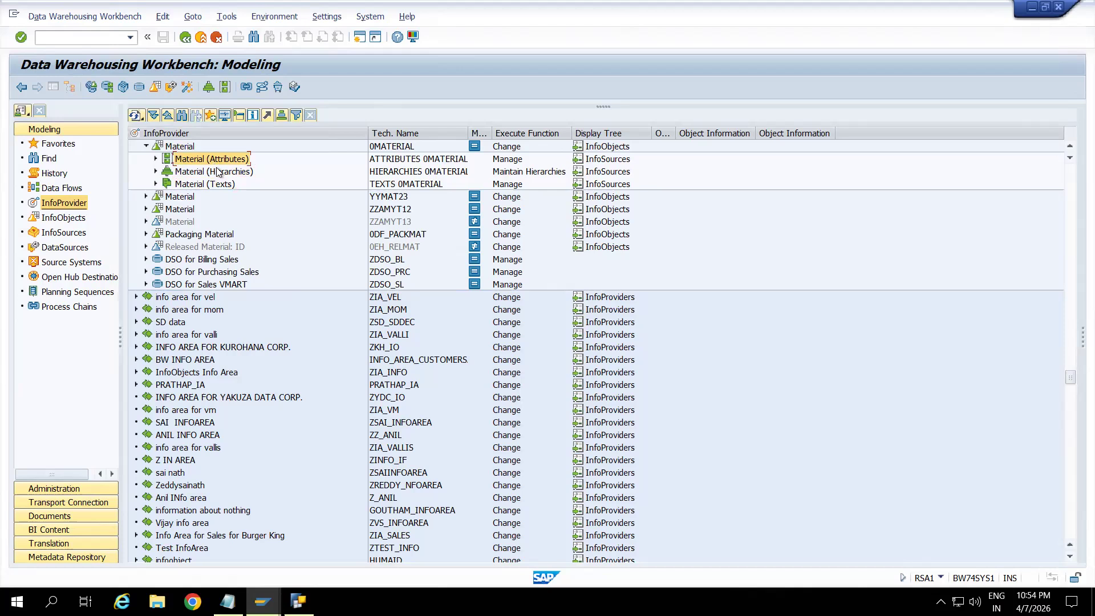
pyautogui.click(219, 172)
pyautogui.click(219, 184)
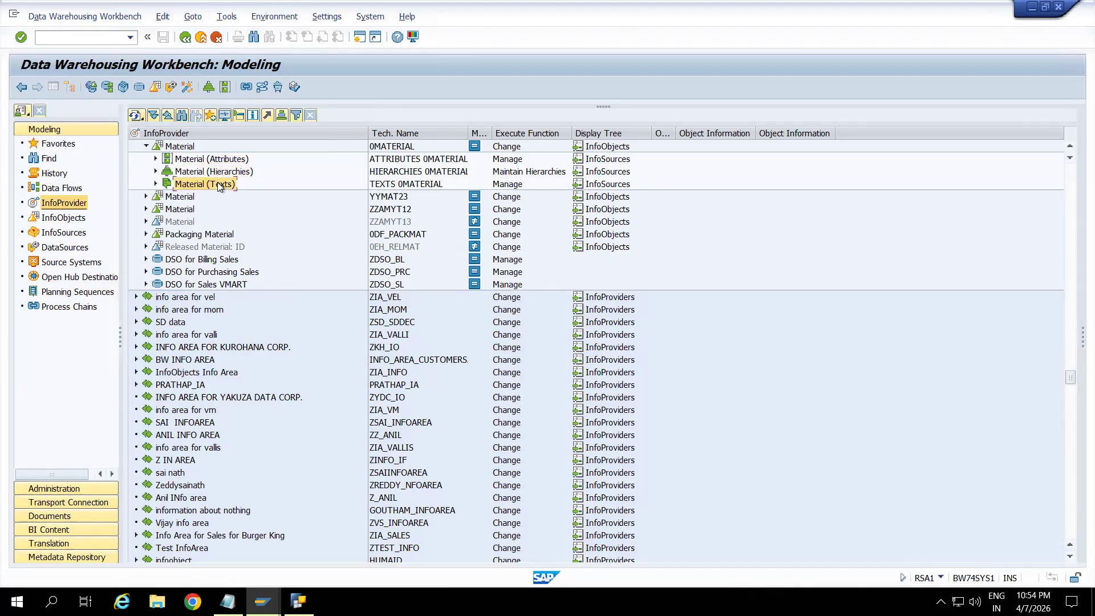
pyautogui.click(183, 147)
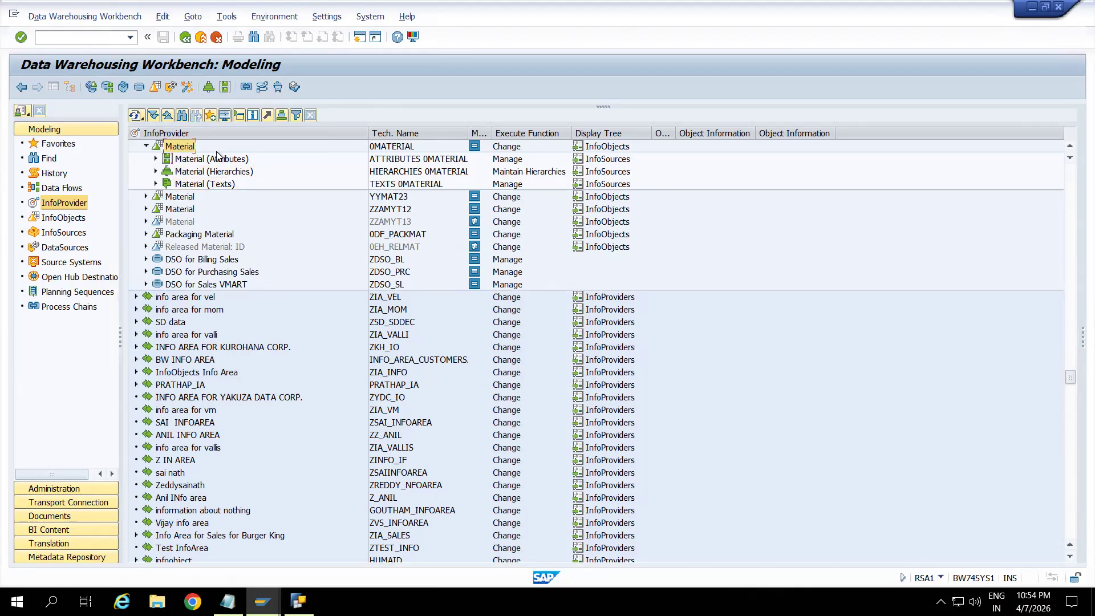
pyautogui.click(155, 184)
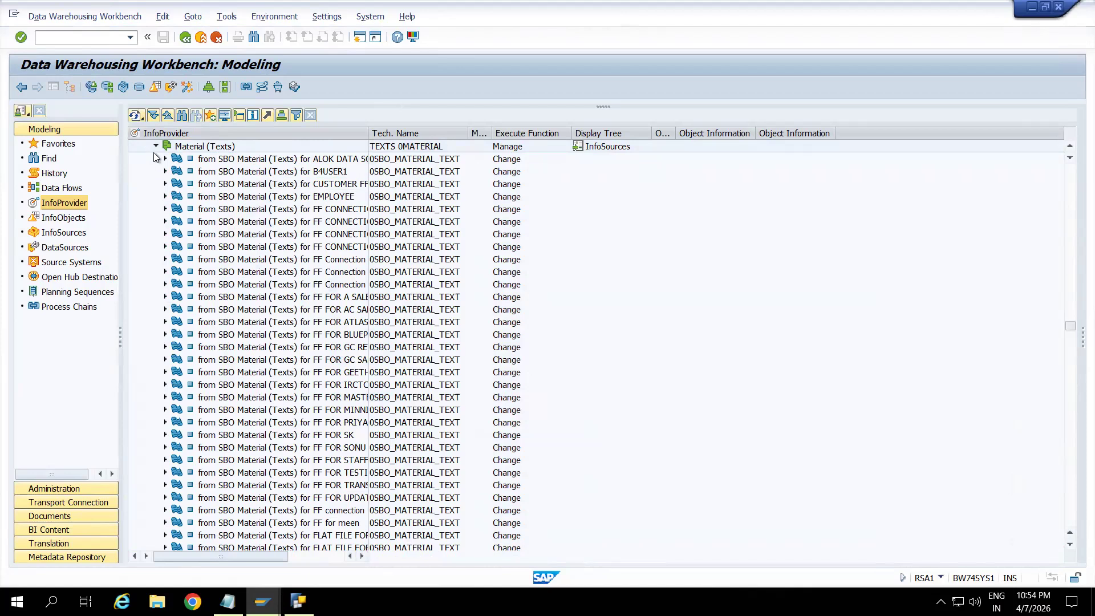
pyautogui.click(156, 147)
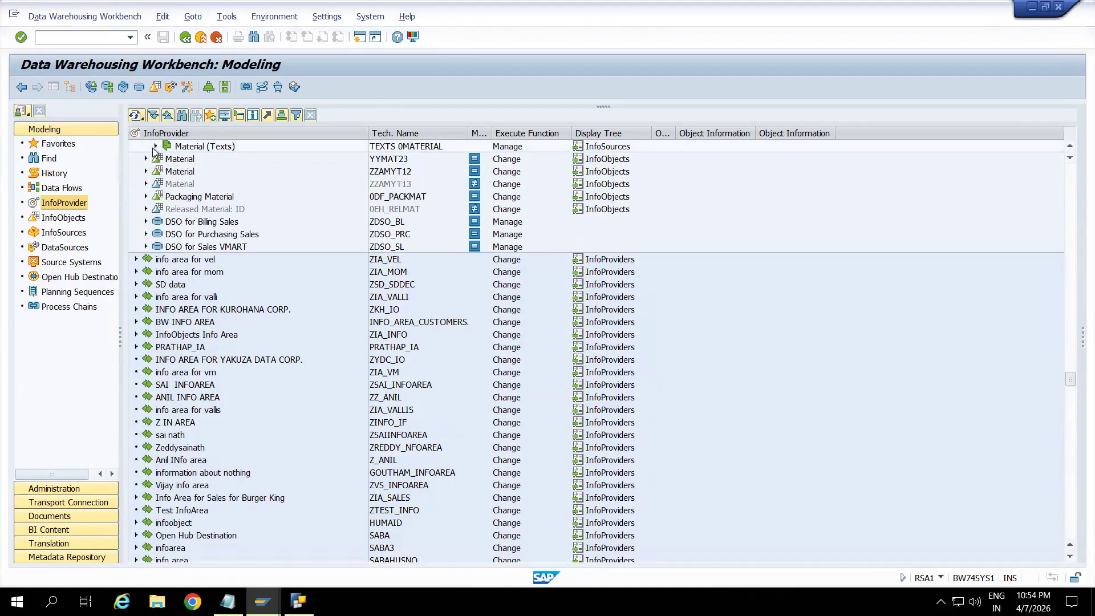
# Create a transformation for the 0MATERIAL texts with DataSource ZDS_MAKT1 from source system T90CLNT090 as source and subtype Texts.
pyautogui.click(215, 150)
pyautogui.rightClick(215, 149)
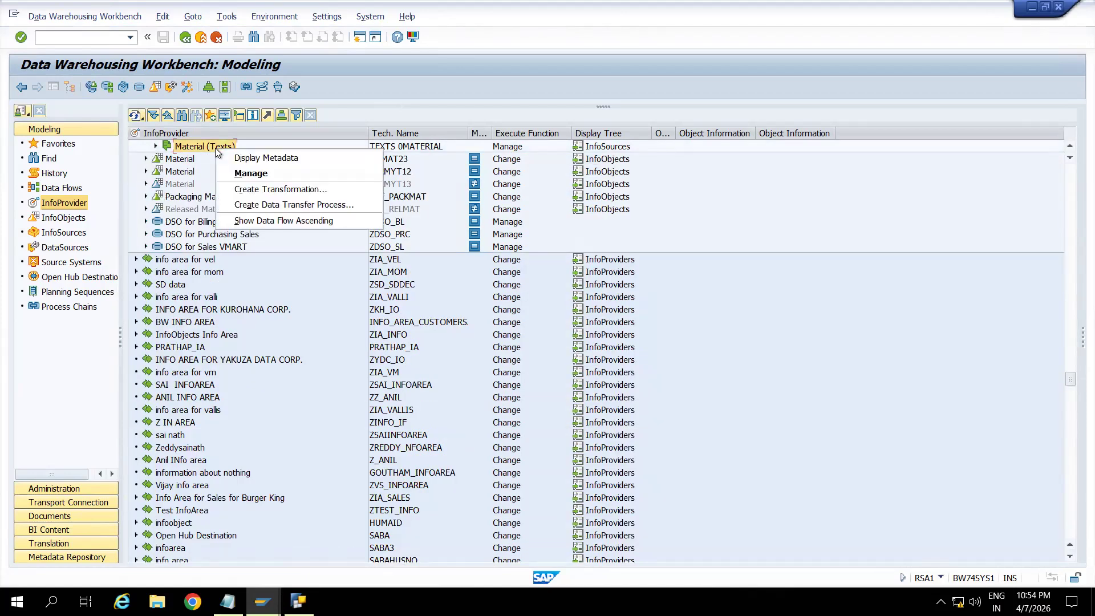
pyautogui.click(262, 189)
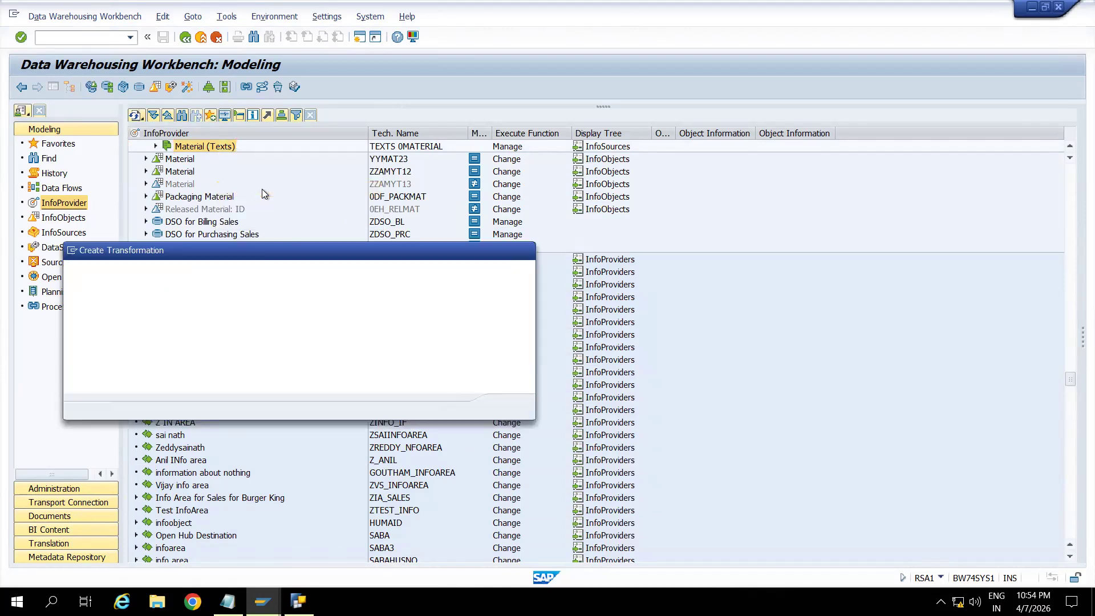
pyautogui.click(249, 350)
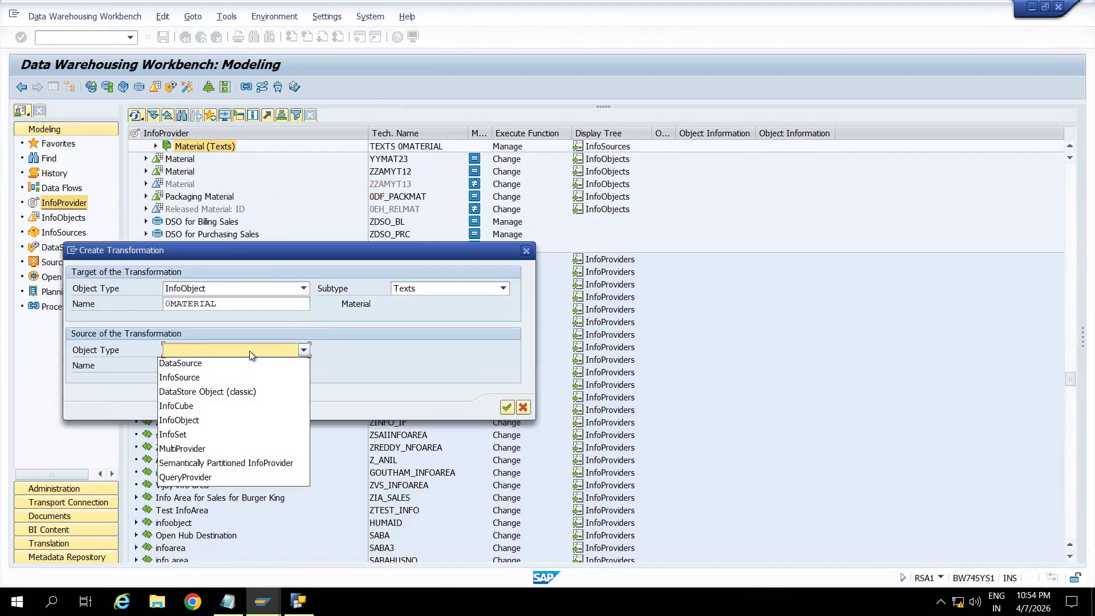
pyautogui.click(194, 365)
pyautogui.click(219, 365)
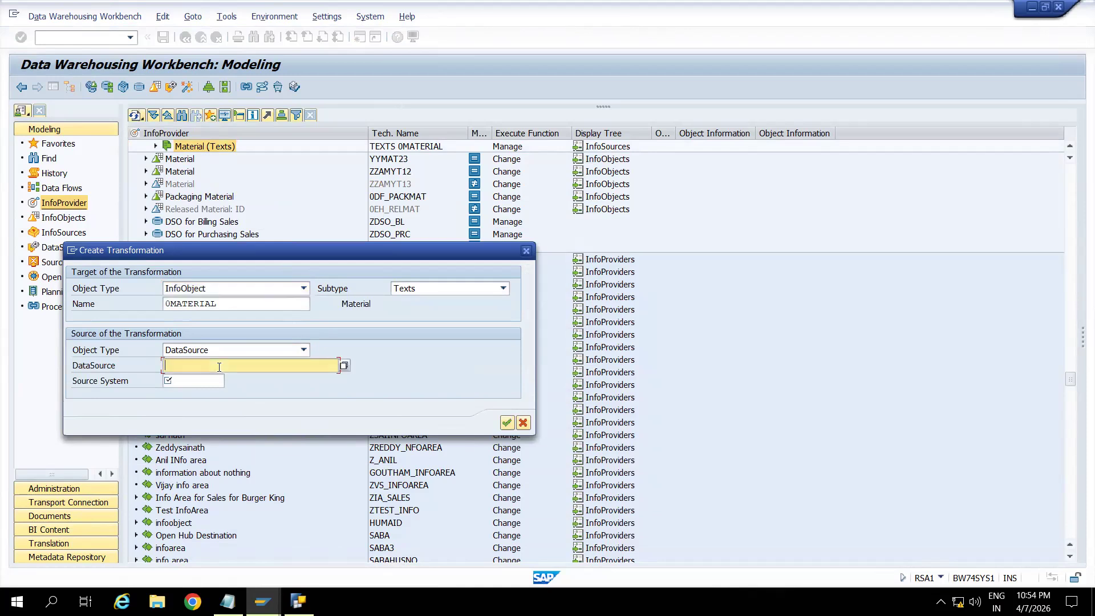
pyautogui.write('ZDS_MAKT1')
pyautogui.click(206, 381)
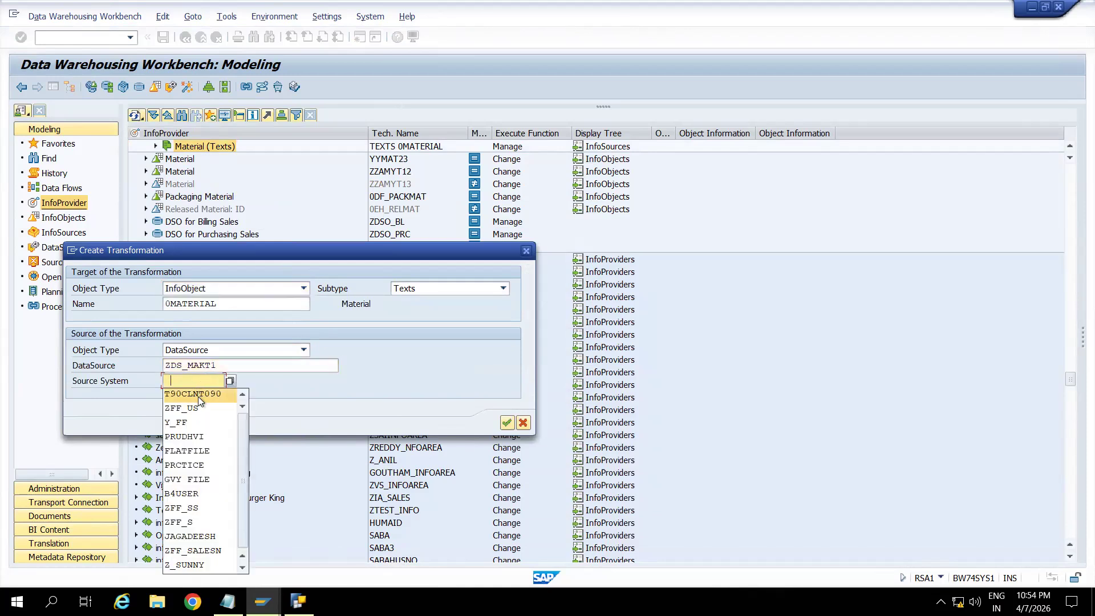
pyautogui.click(197, 394)
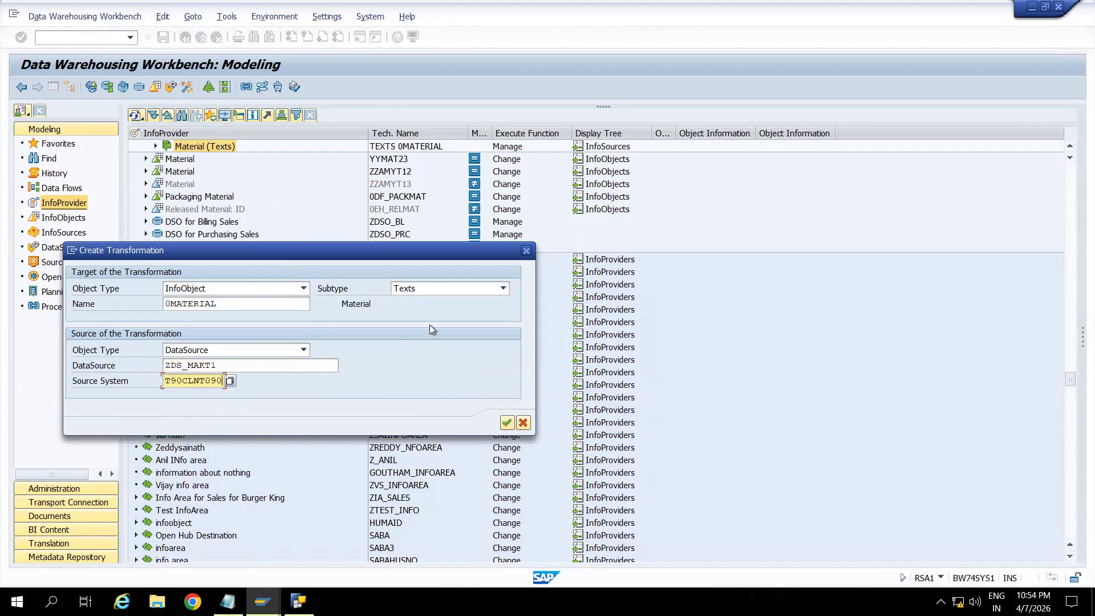
pyautogui.click(433, 291)
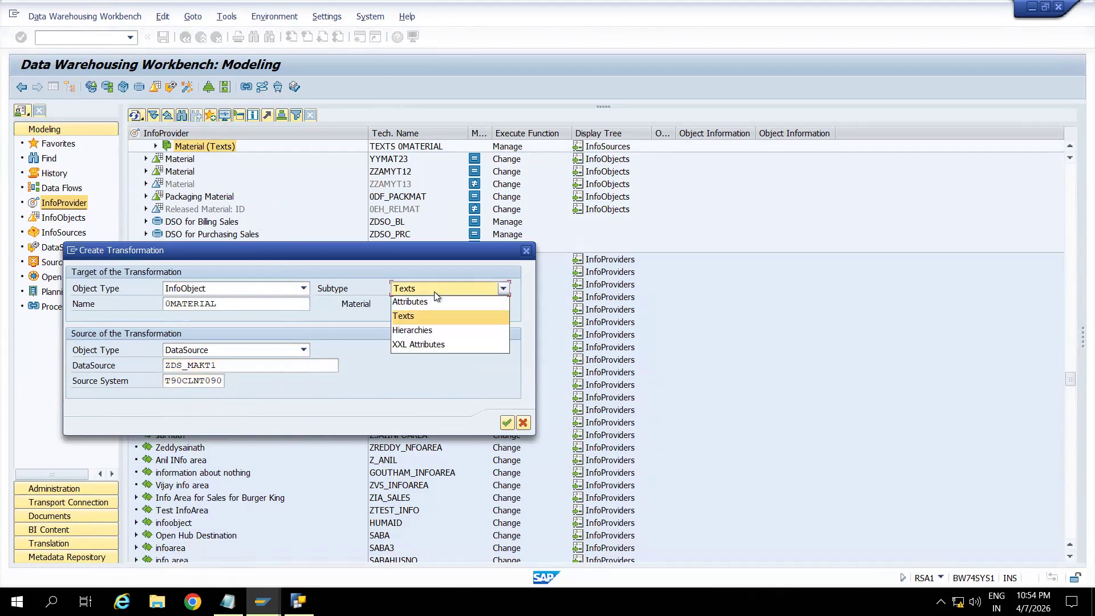
pyautogui.click(406, 315)
pyautogui.click(501, 422)
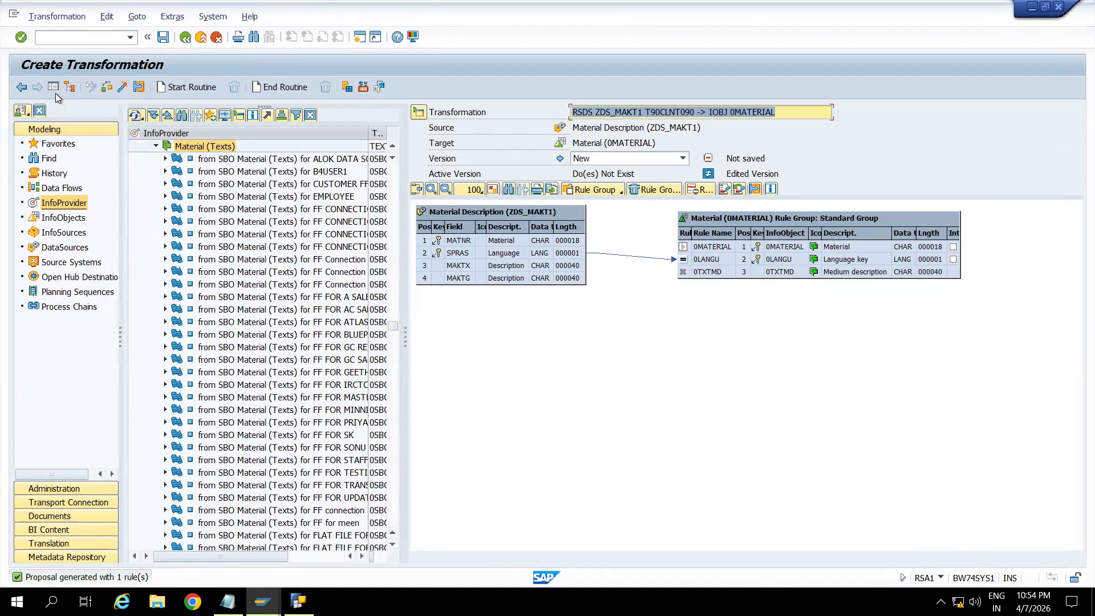
# Show the transformation without the navigation trees and map source field MATNR to 0MATERIAL and MAKTG to 0TXTMD.
pyautogui.click(55, 90)
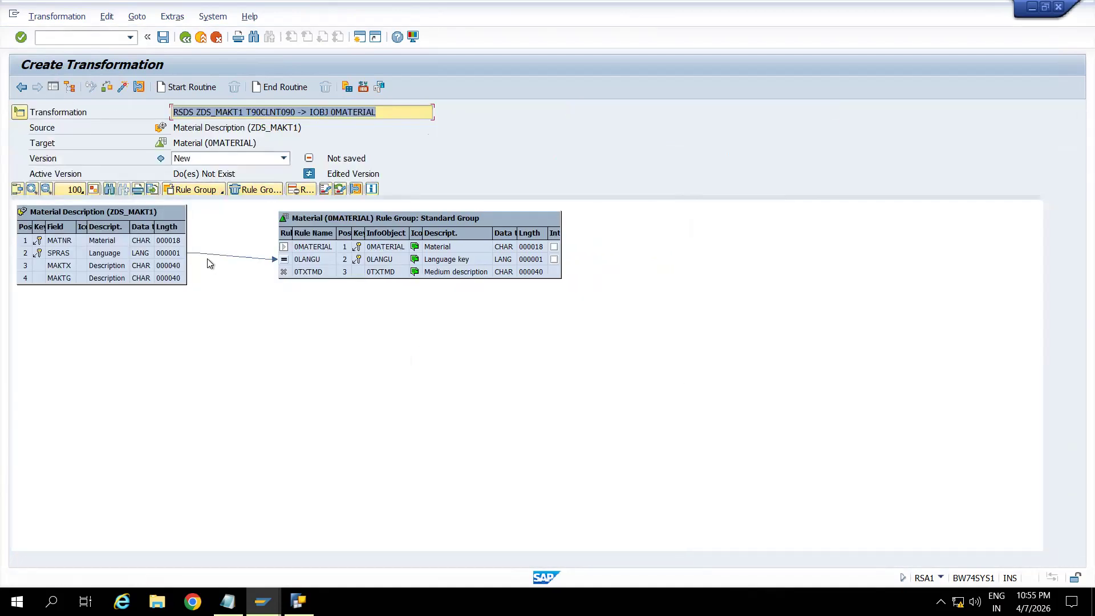
pyautogui.moveTo(185, 244); pyautogui.dragTo(293, 251)
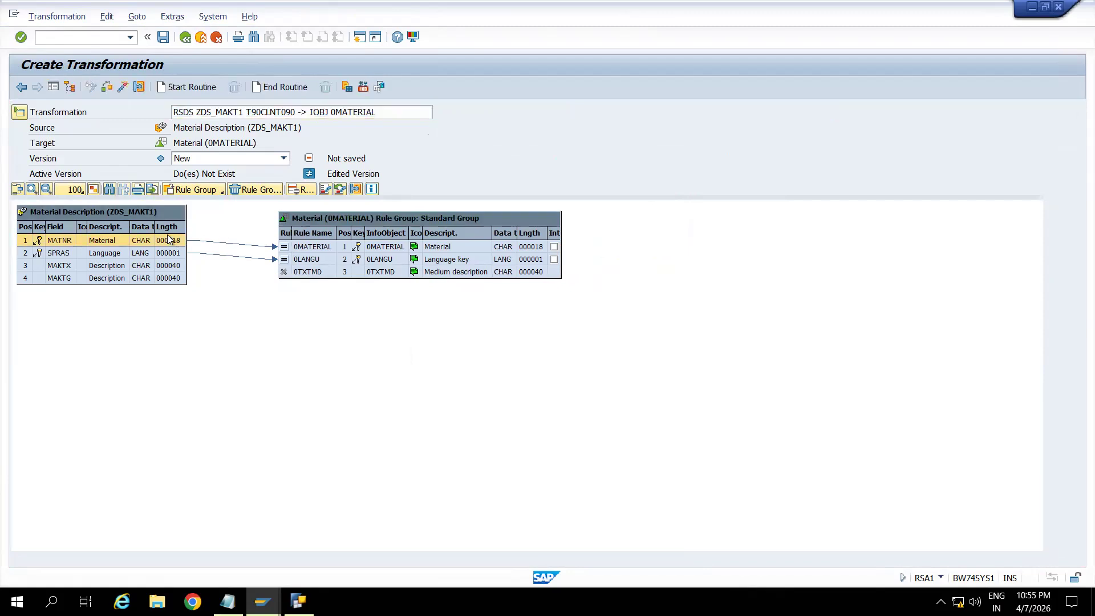
pyautogui.click(533, 250)
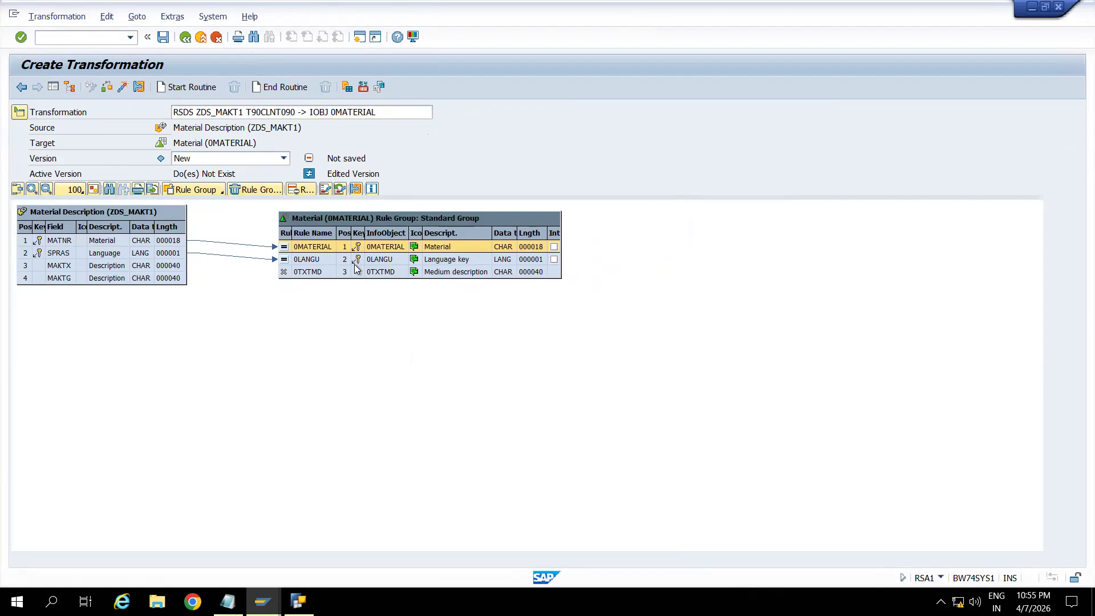
pyautogui.click(179, 281)
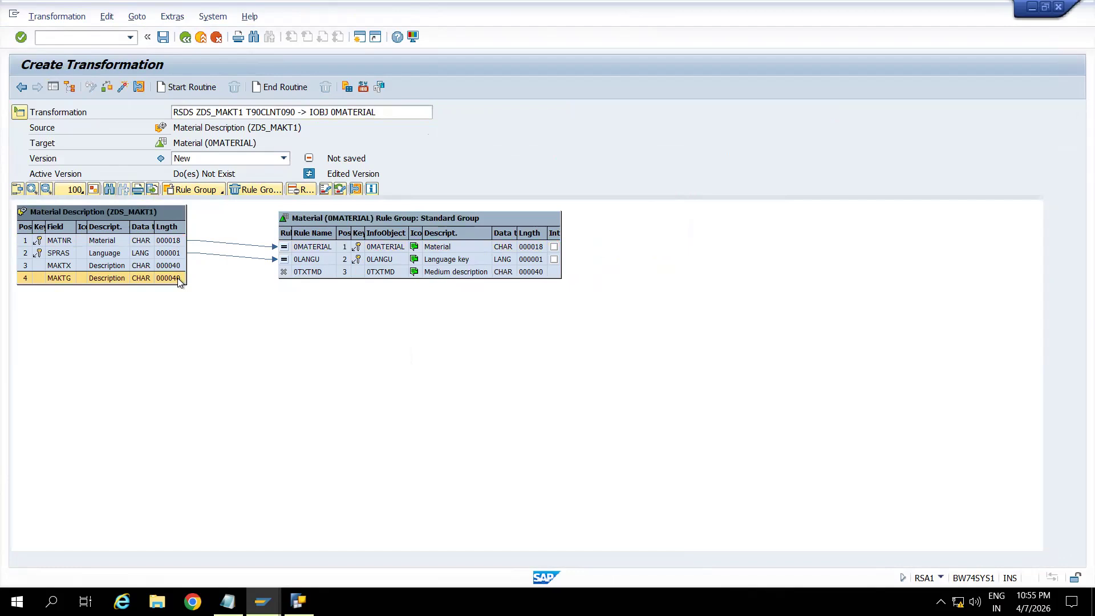
pyautogui.moveTo(179, 281); pyautogui.dragTo(299, 274)
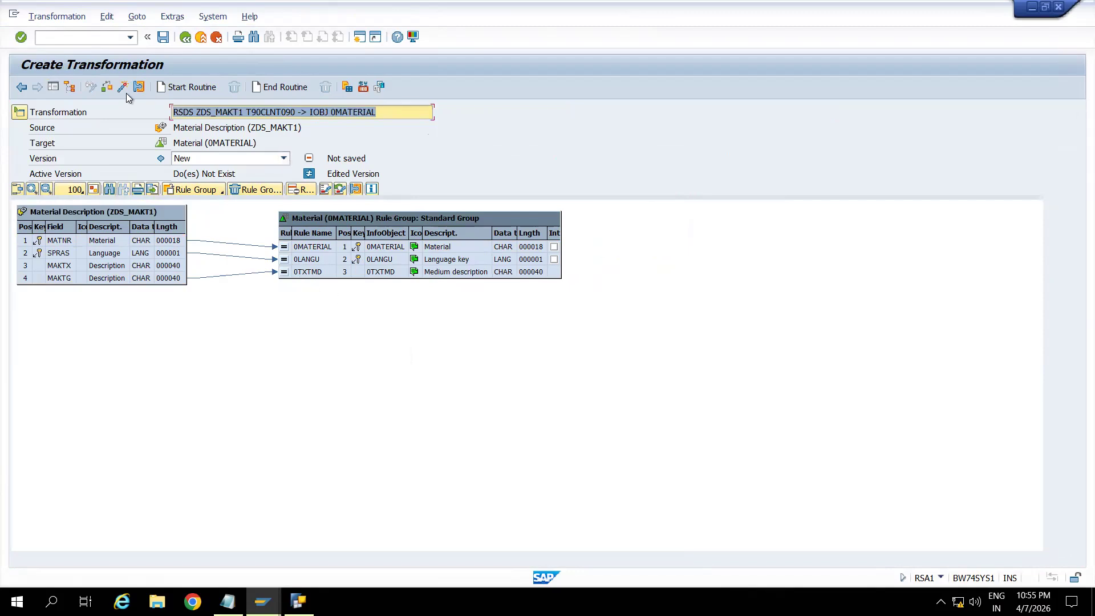
# Check the ZDS_MAKT1 to 0MATERIAL texts transformation for errors and activate it.
pyautogui.click(108, 87)
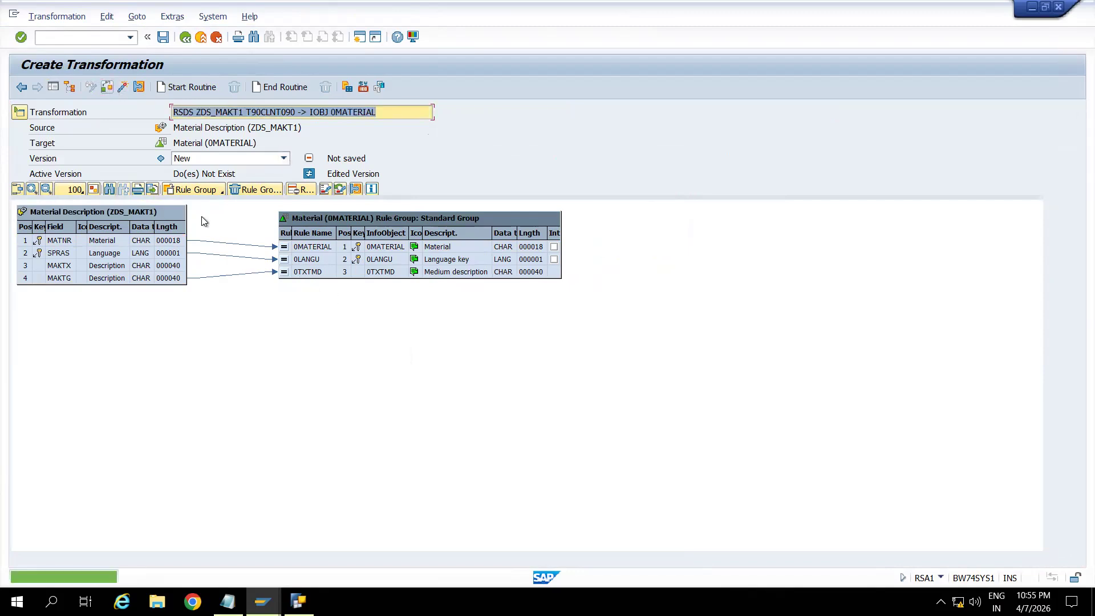
pyautogui.moveTo(182, 268)
pyautogui.mouseDown()
pyautogui.moveTo(241, 263)
pyautogui.moveTo(199, 273)
pyautogui.mouseUp()
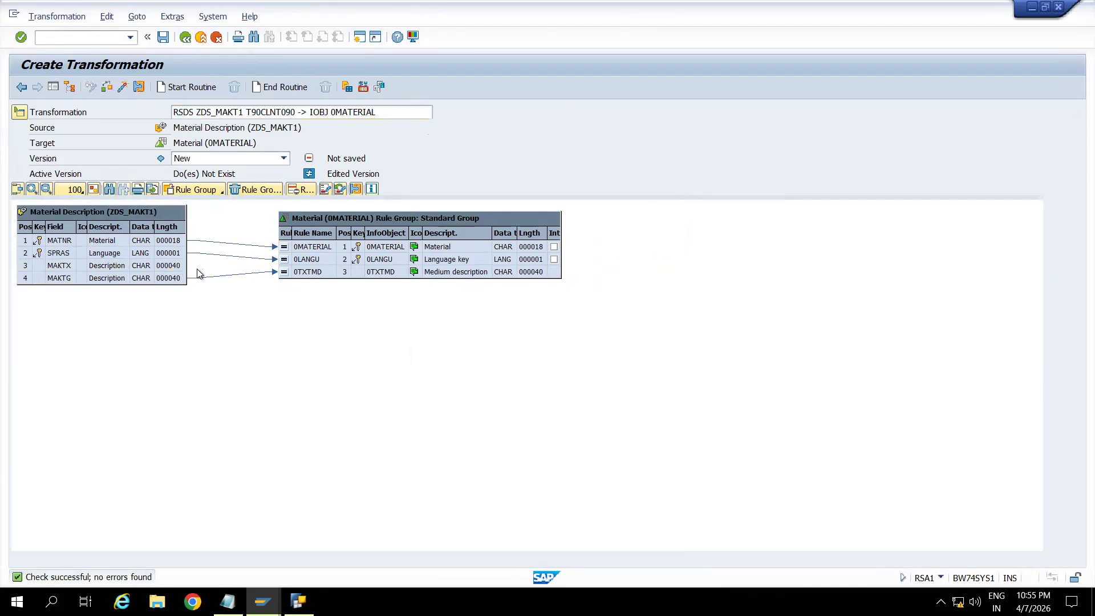
pyautogui.click(122, 89)
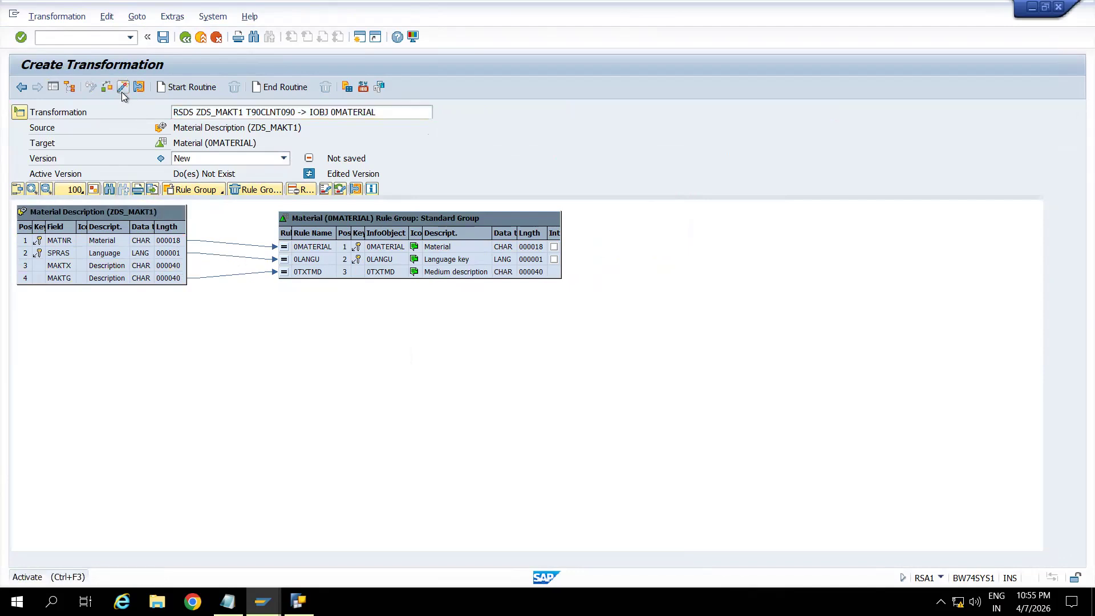
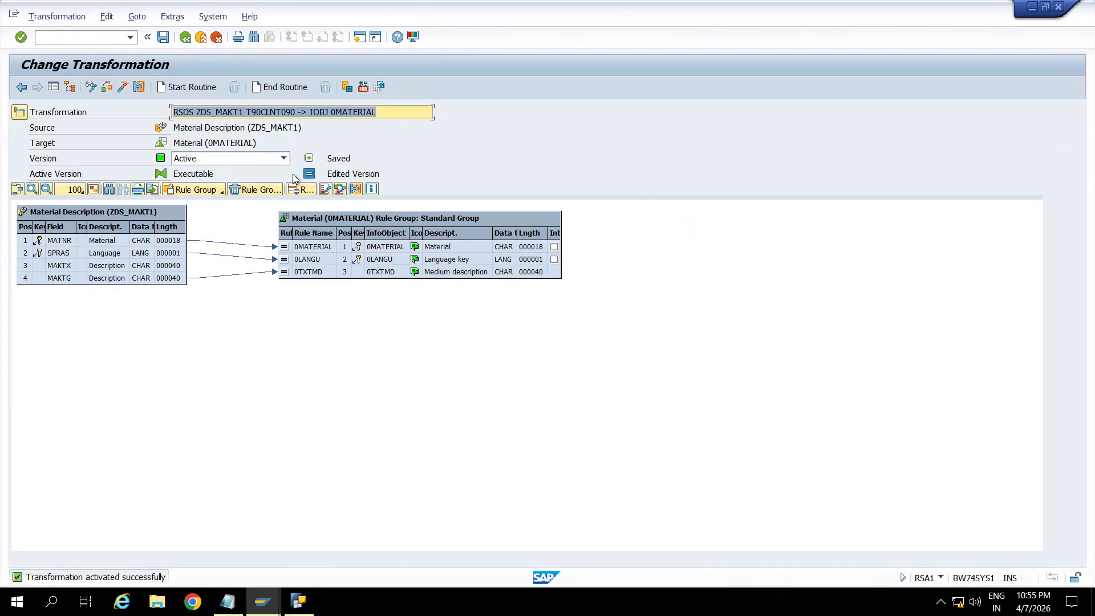
# Return to the InfoProvider tree and locate the ZDS_MAKT1 transformation under Material (Texts).
pyautogui.click(200, 38)
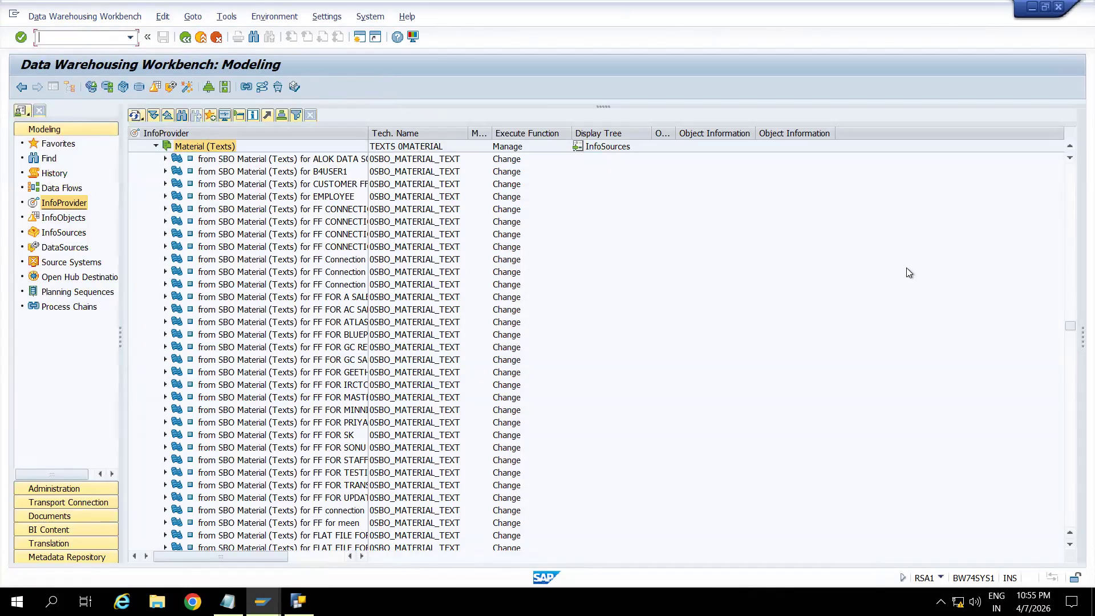
pyautogui.click(1070, 354)
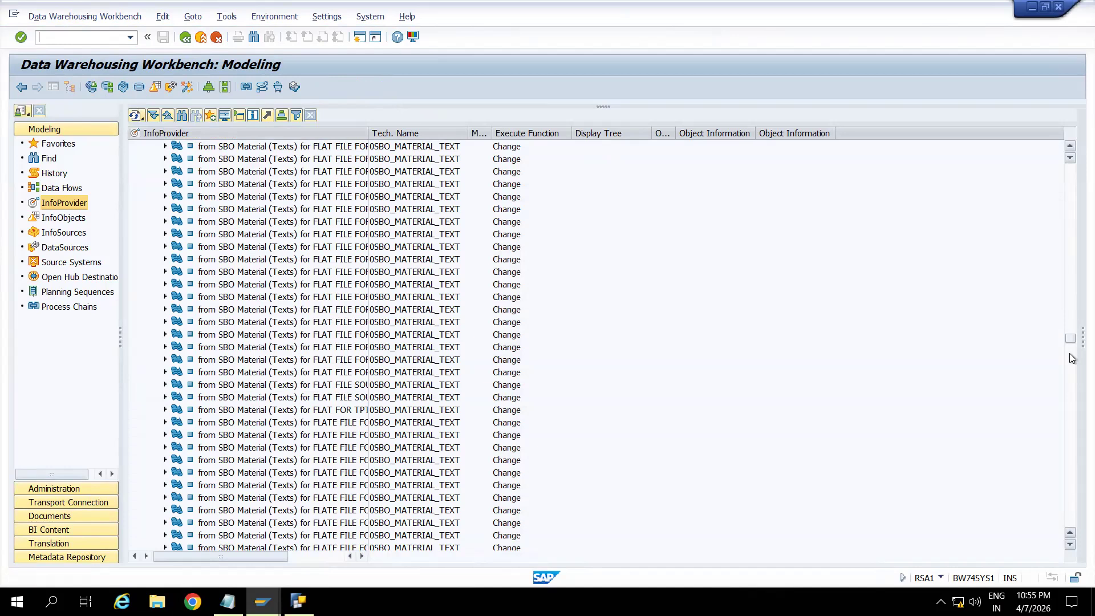
pyautogui.click(1069, 374)
pyautogui.click(1069, 396)
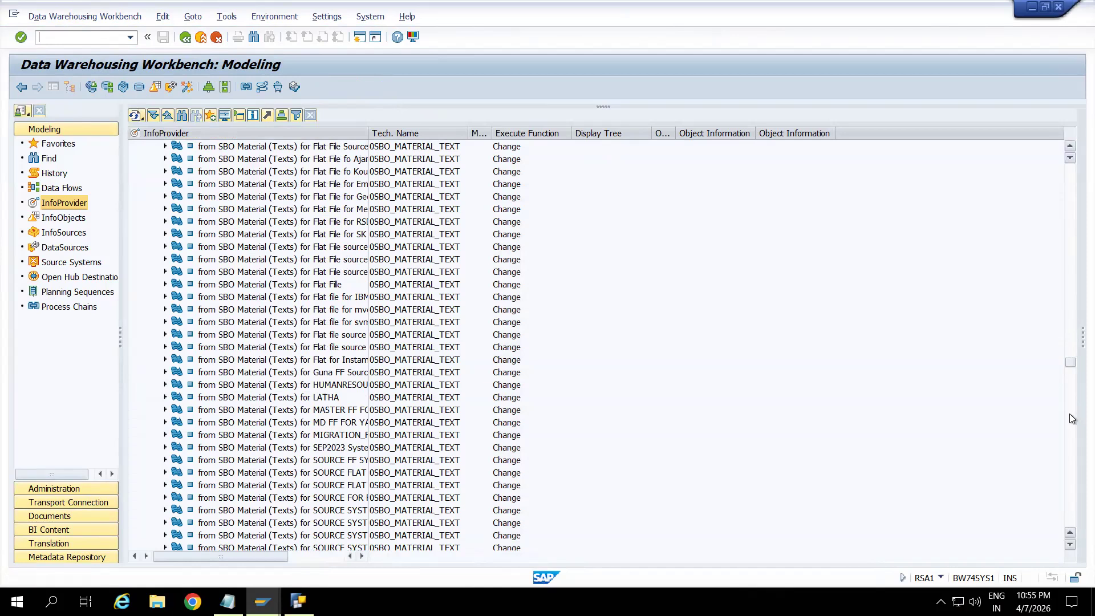
pyautogui.click(1069, 415)
pyautogui.click(1069, 414)
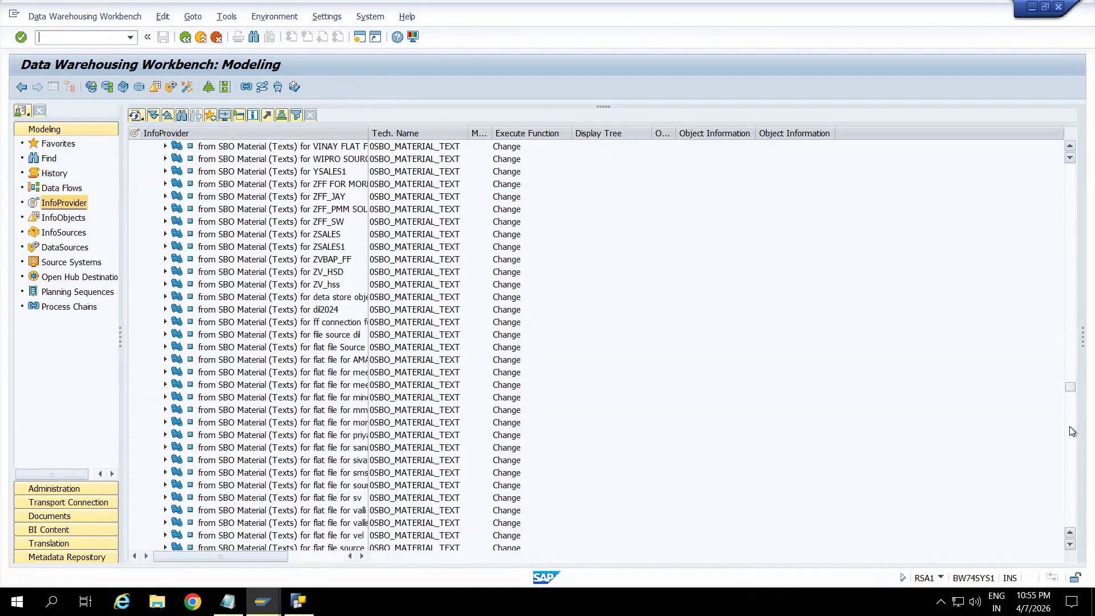
pyautogui.click(1069, 426)
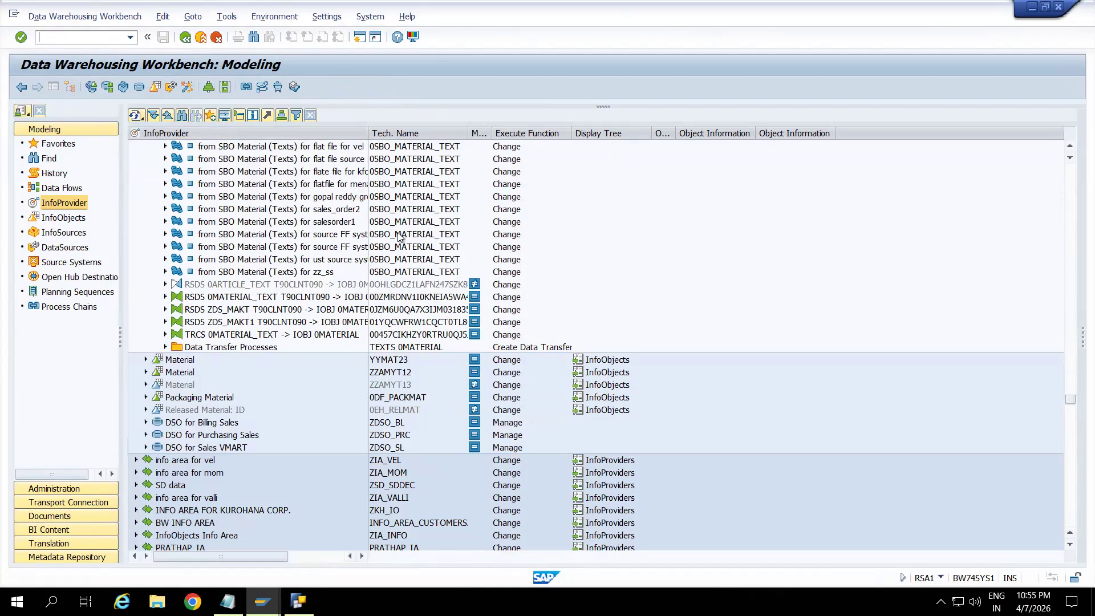
pyautogui.click(244, 320)
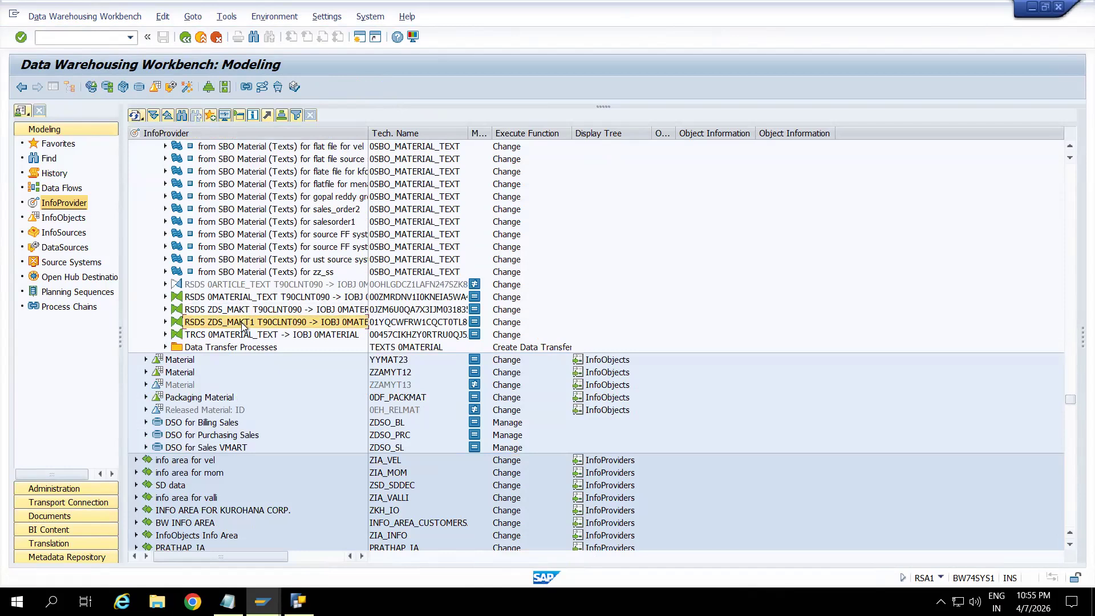
pyautogui.rightClick(244, 326)
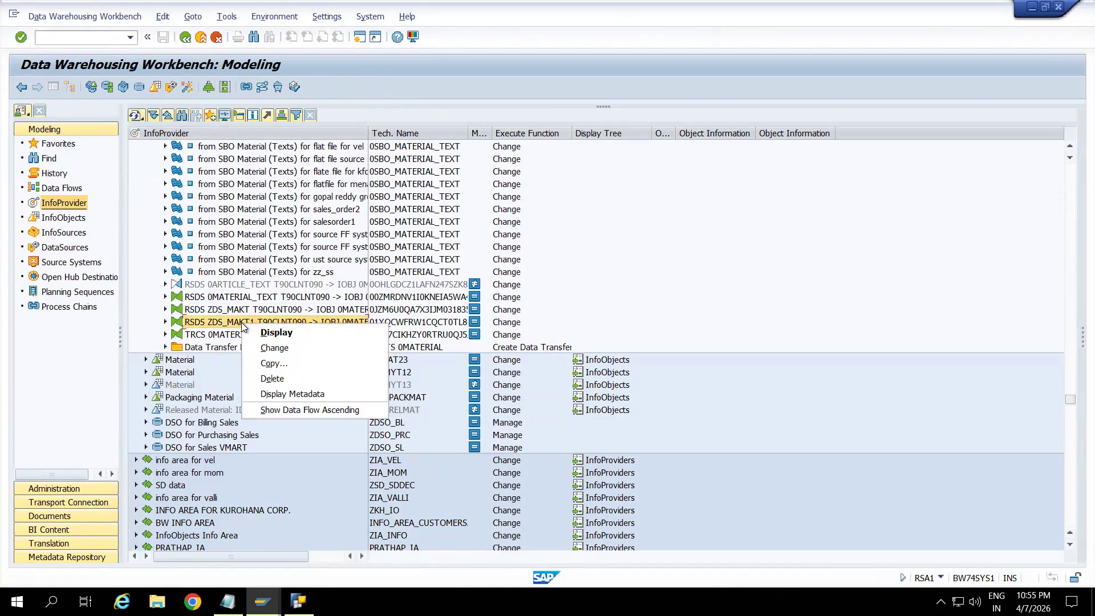
pyautogui.click(214, 397)
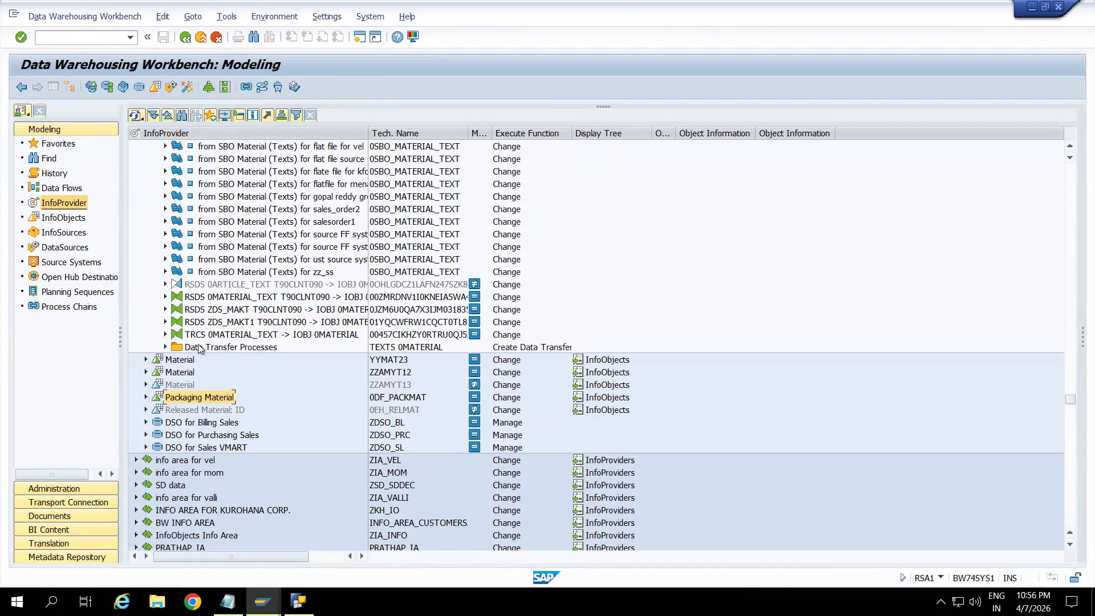
# Create a standard data transfer process for the 0MATERIAL texts with DataSource ZDS_MAKT1 from source system T90CLNT090 as source.
pyautogui.click(199, 346)
pyautogui.rightClick(197, 345)
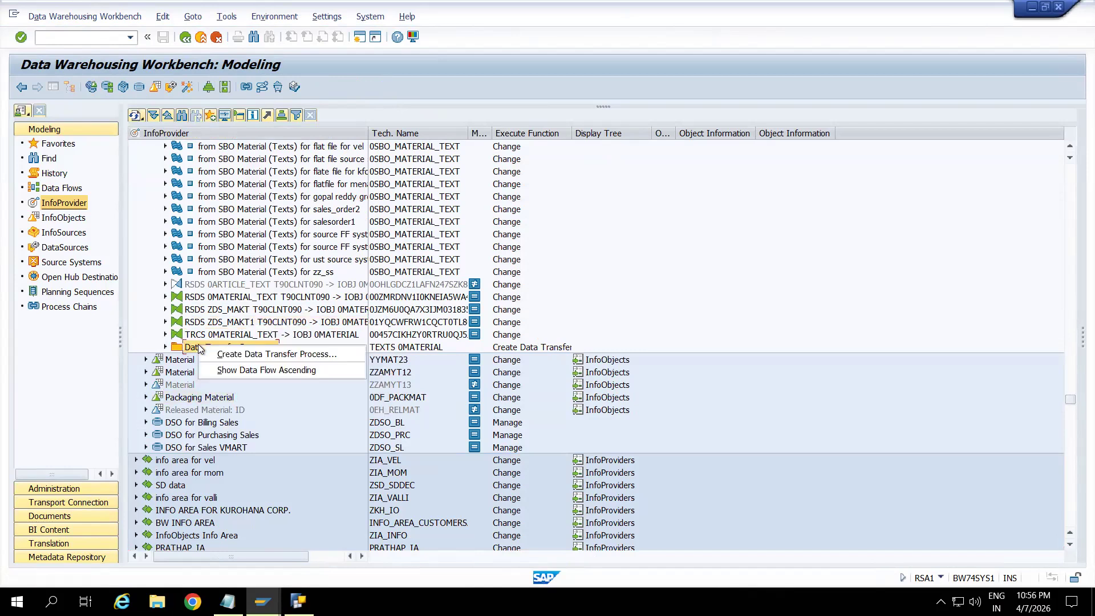
pyautogui.click(235, 354)
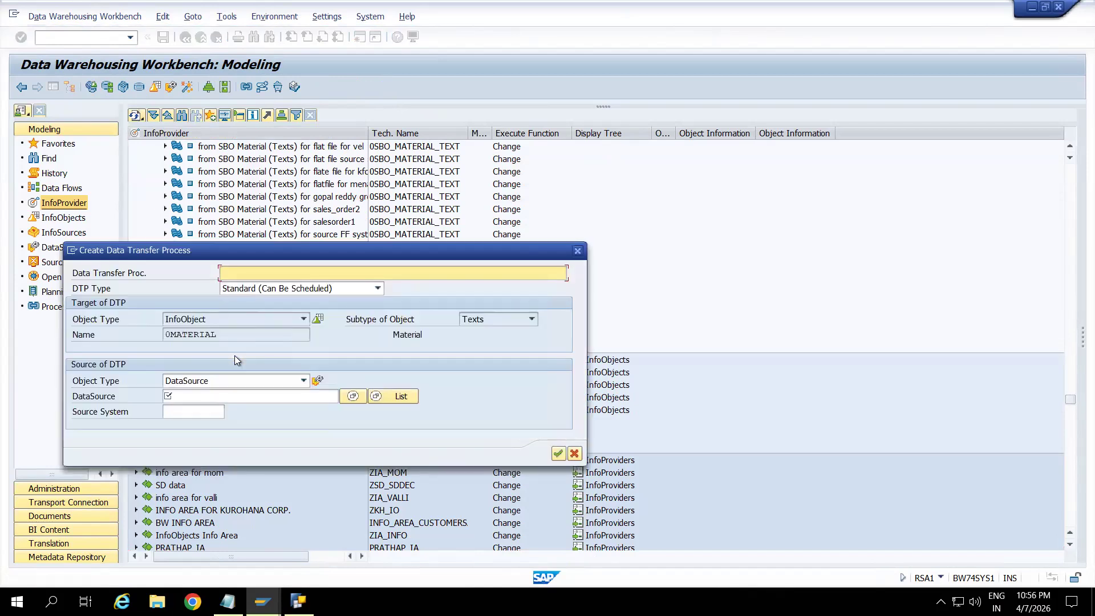
pyautogui.click(354, 396)
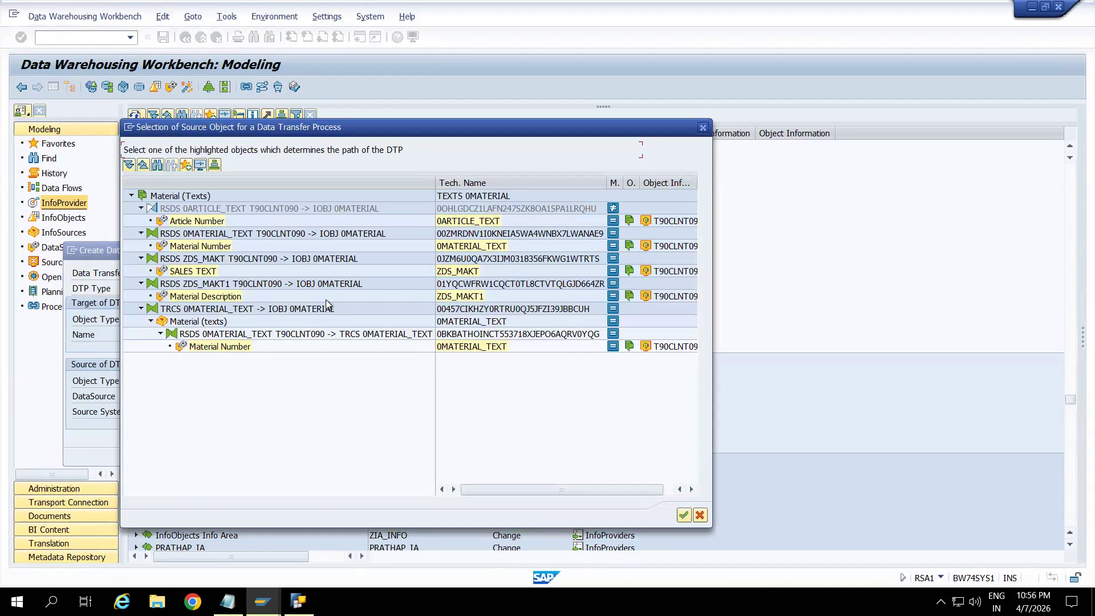
pyautogui.click(473, 296)
pyautogui.doubleClick(472, 296)
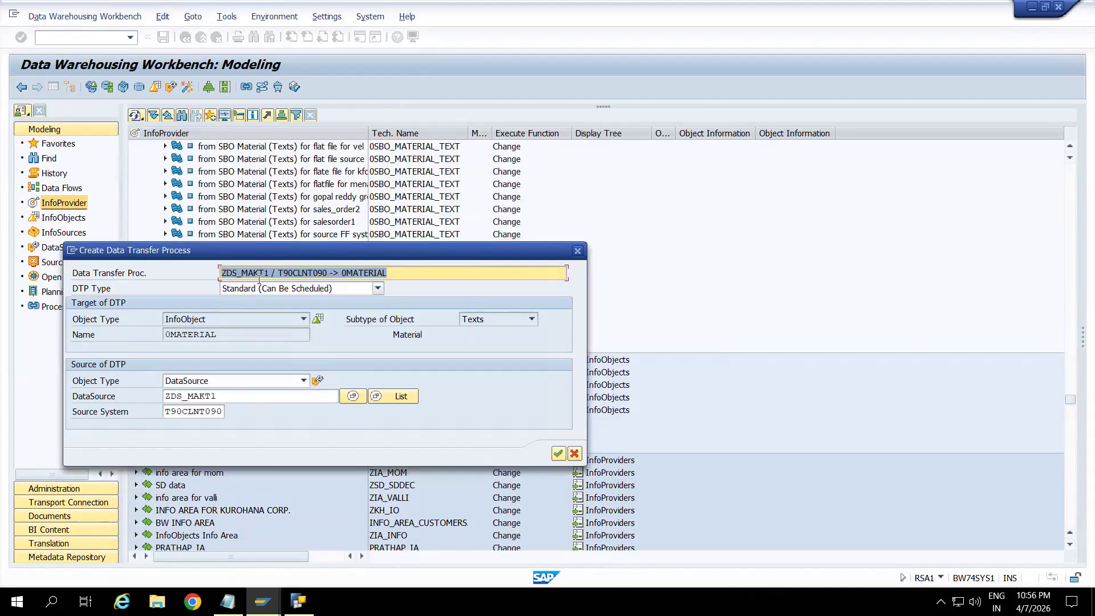
pyautogui.click(558, 454)
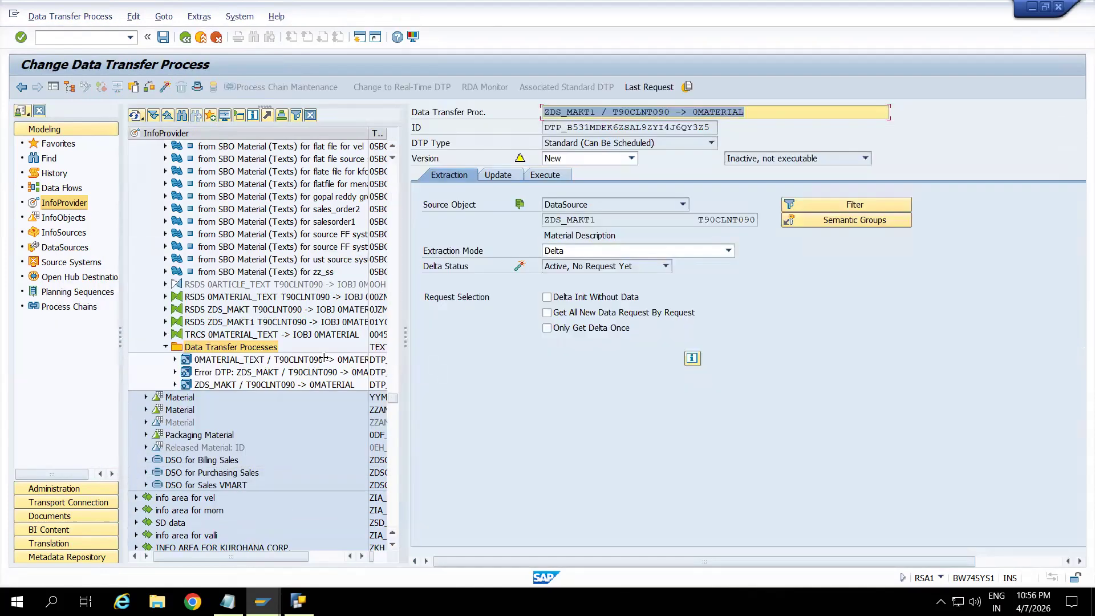
# Show the data transfer process without the navigation trees and activate it, accepting the consistency check.
pyautogui.click(53, 86)
pyautogui.click(160, 87)
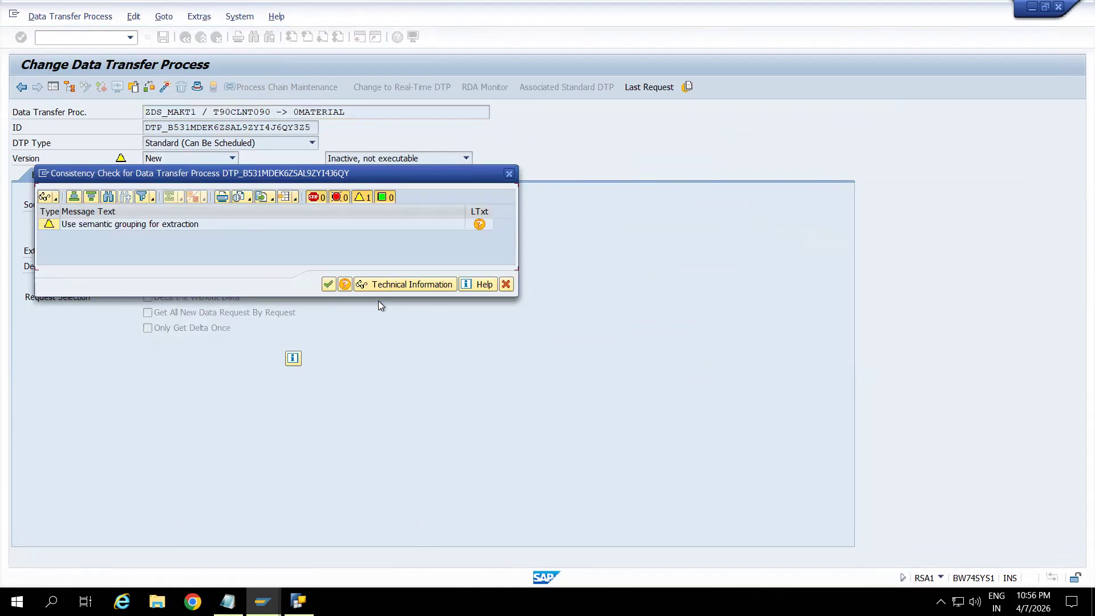
pyautogui.click(328, 284)
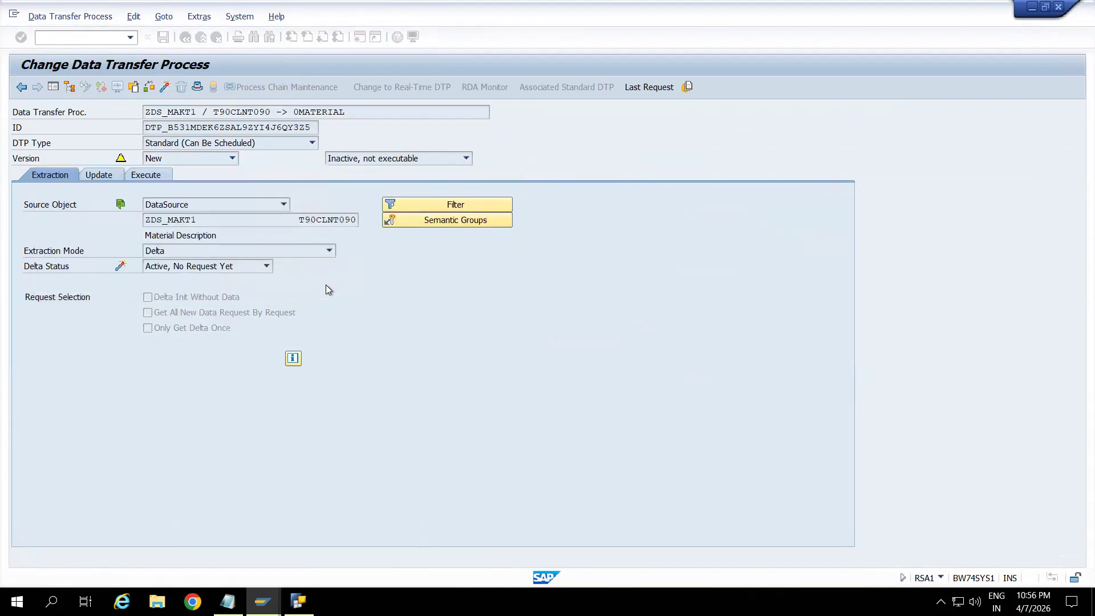
# Execute the ZDS_MAKT1 to 0MATERIAL data transfer process, open its request monitor and refresh the request status.
pyautogui.click(146, 175)
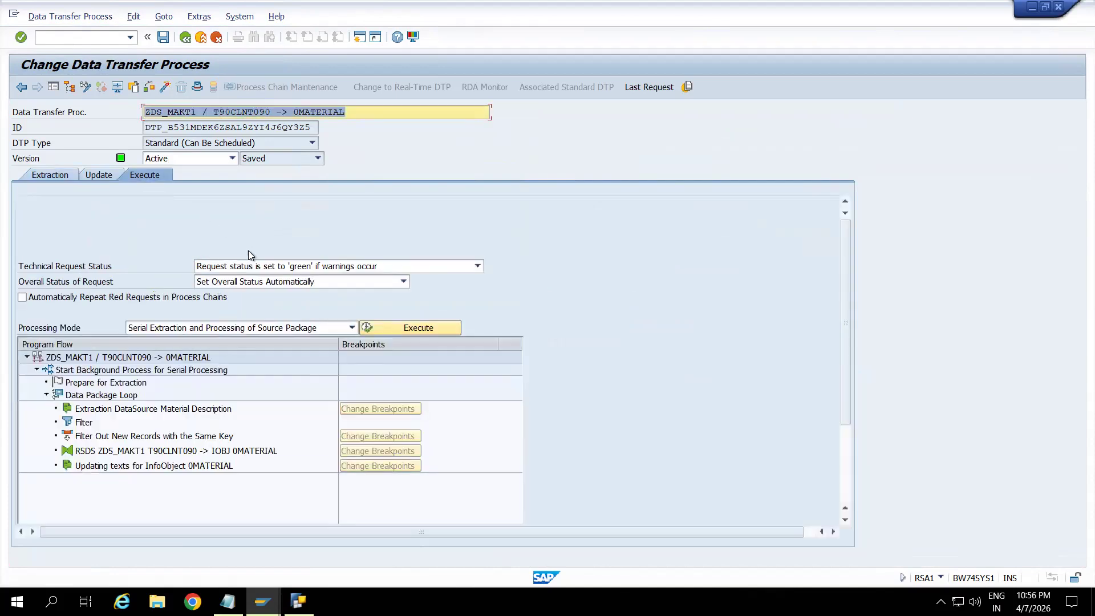
pyautogui.click(374, 326)
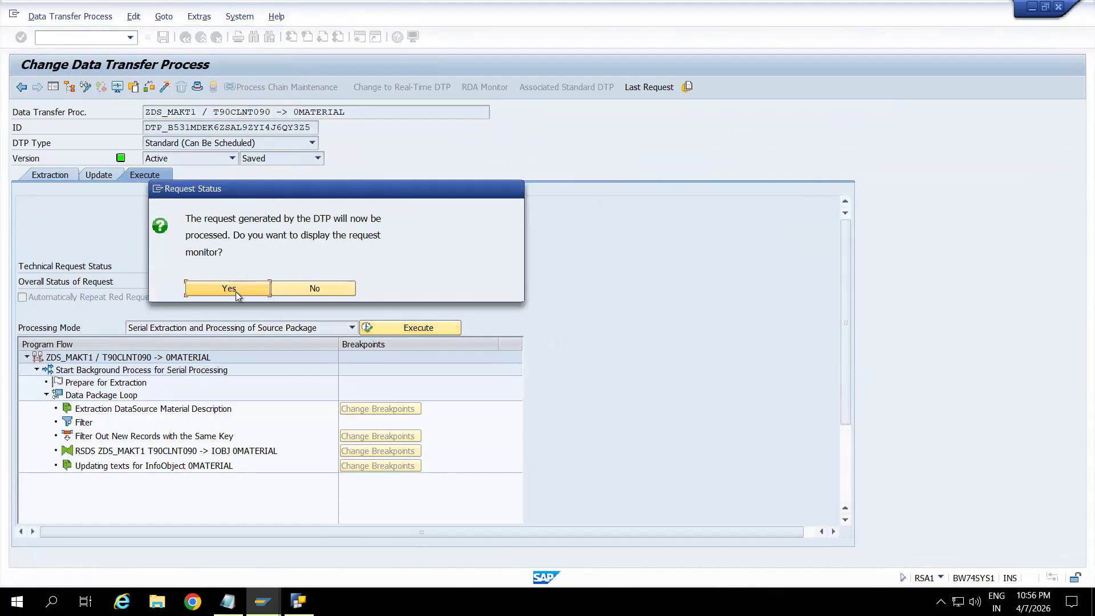
pyautogui.click(234, 286)
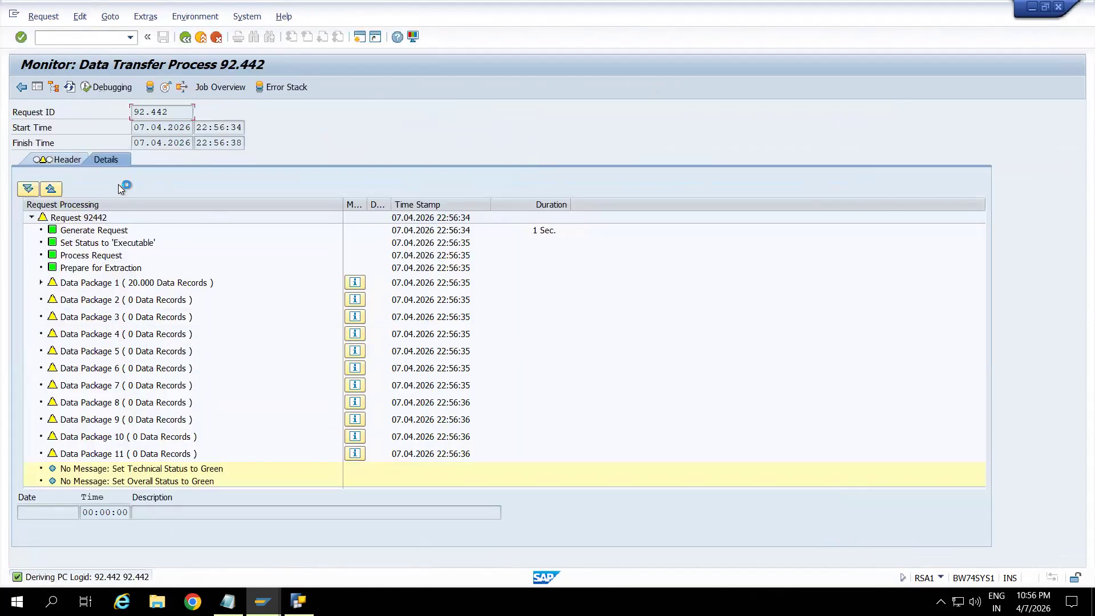
pyautogui.click(70, 87)
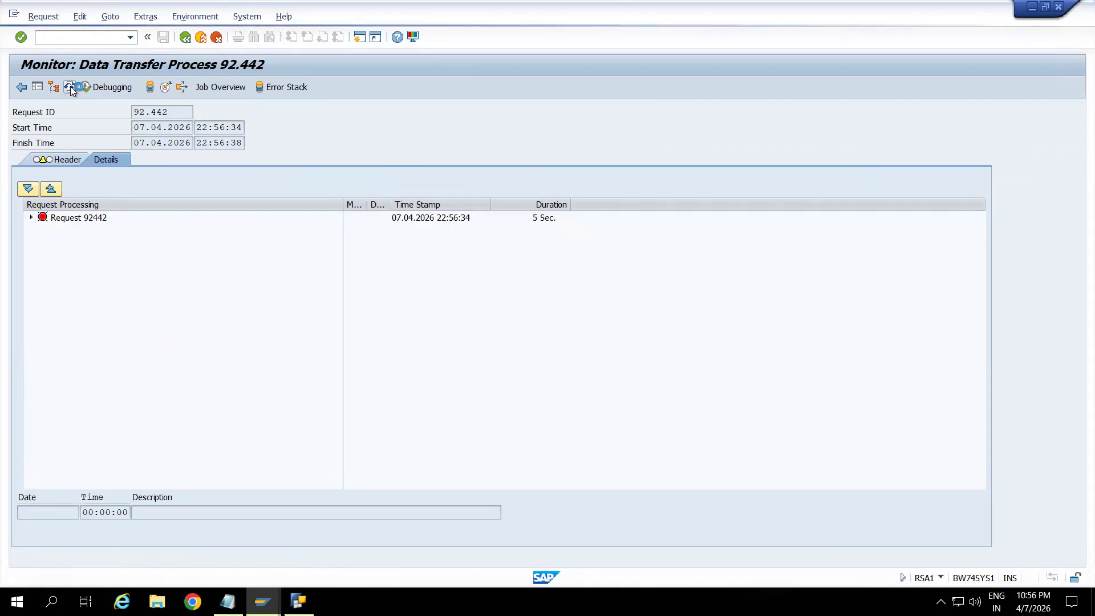
pyautogui.click(71, 88)
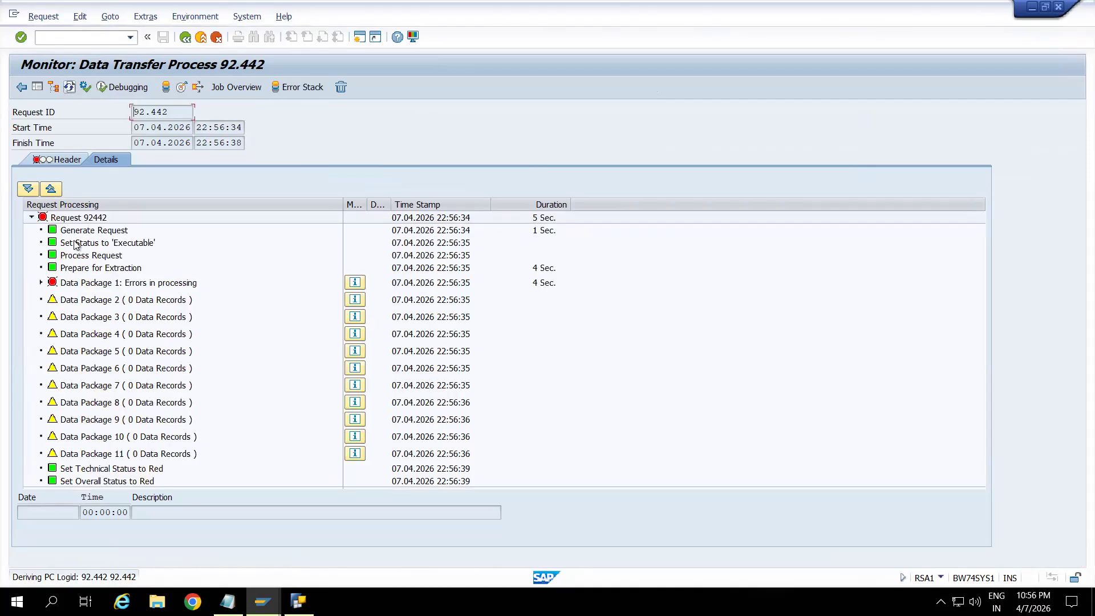
# Expand Data Package 1 and its 0MATERIAL text update, and read the Error Handling messages.
pyautogui.click(41, 282)
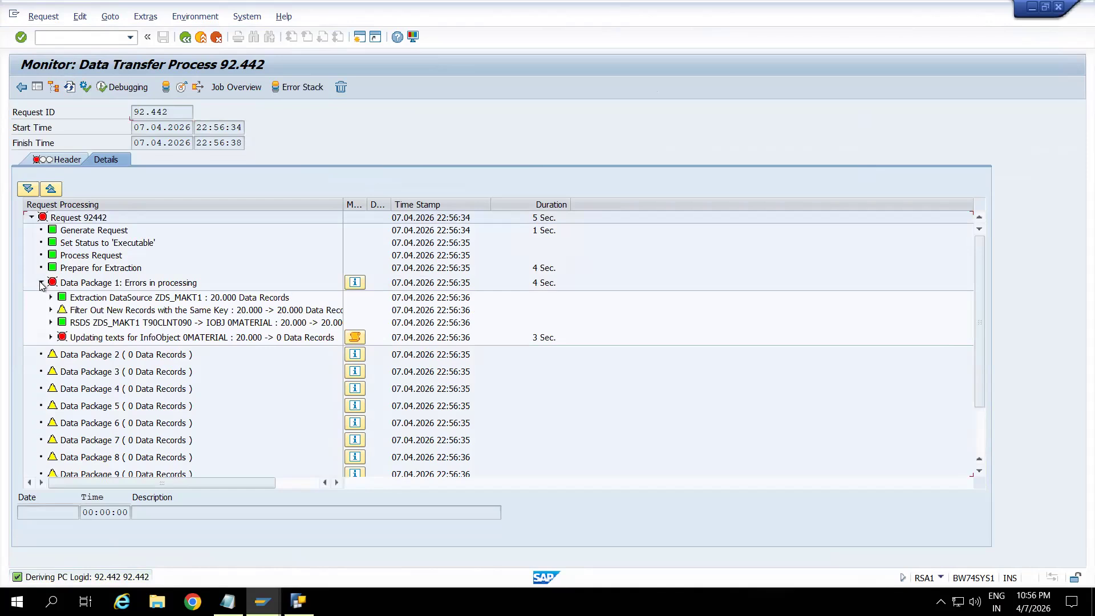
pyautogui.doubleClick(342, 204)
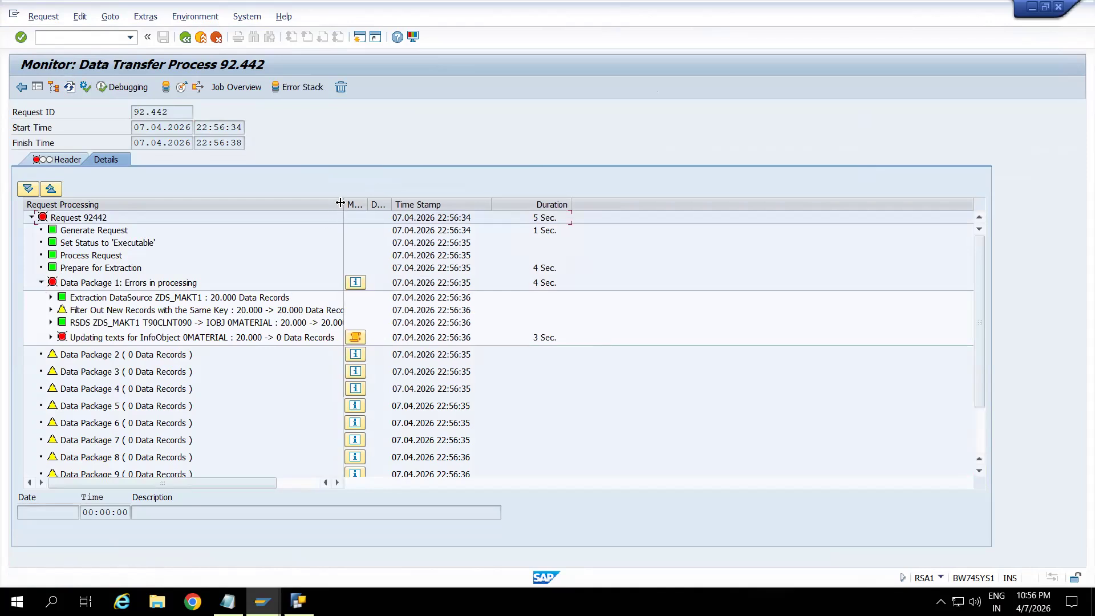
pyautogui.click(81, 285)
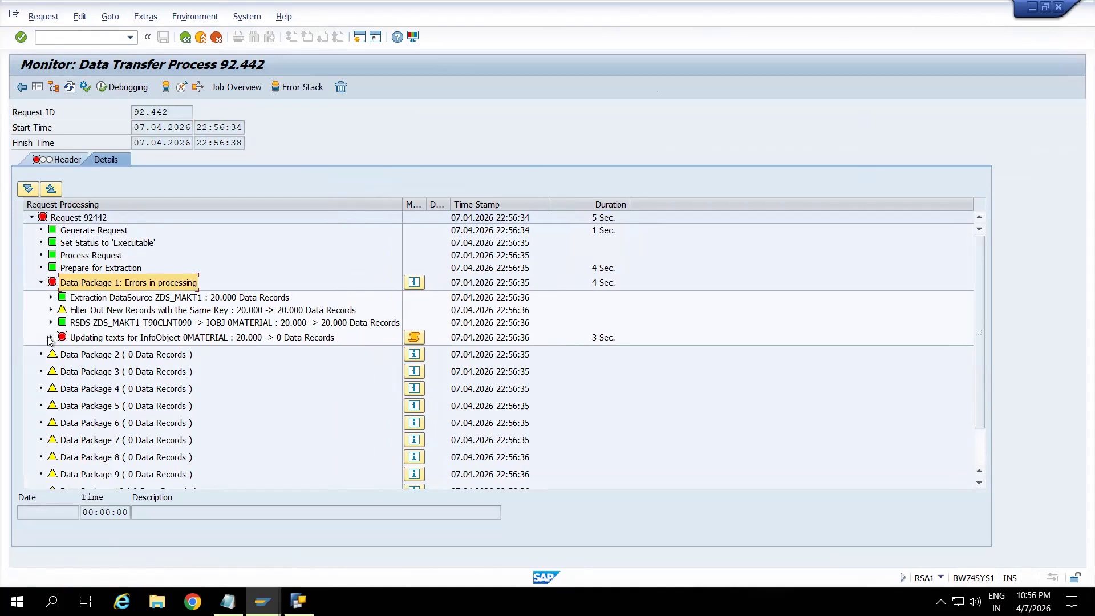
pyautogui.click(50, 337)
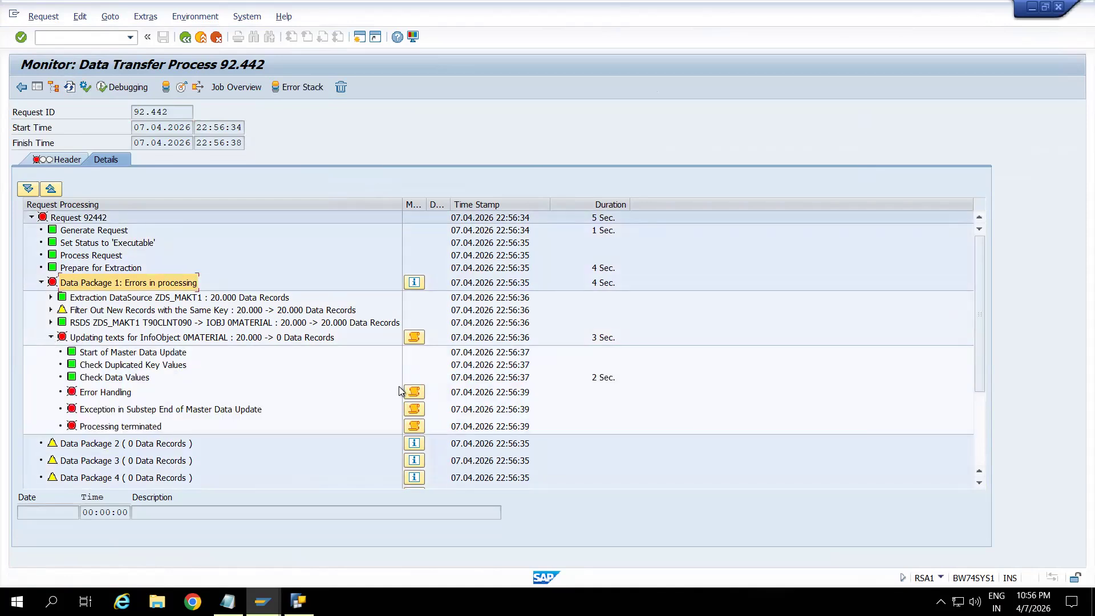
pyautogui.click(413, 391)
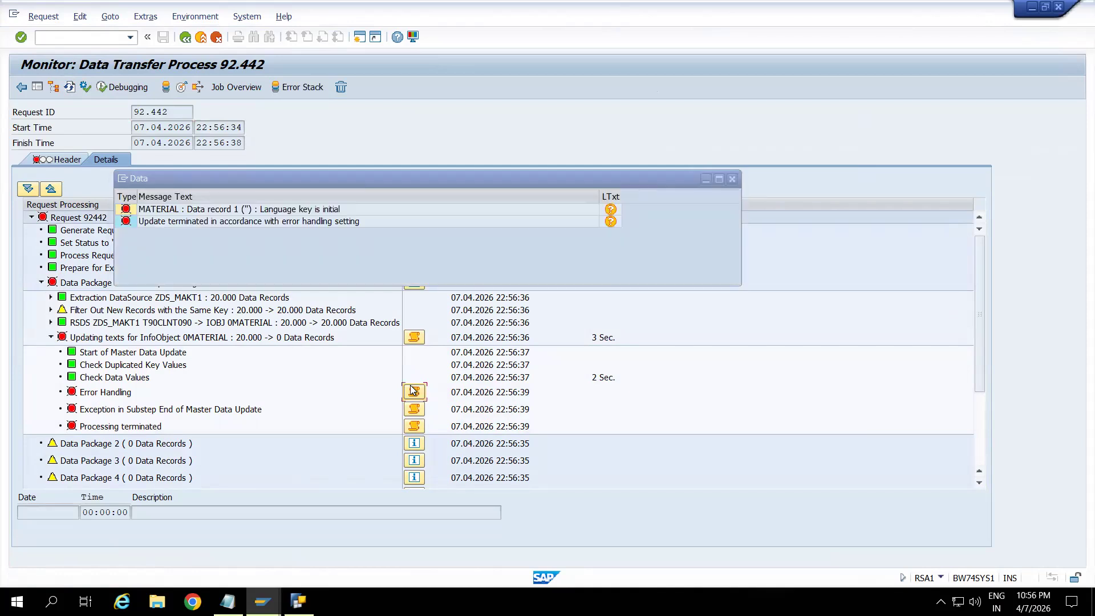
pyautogui.click(267, 210)
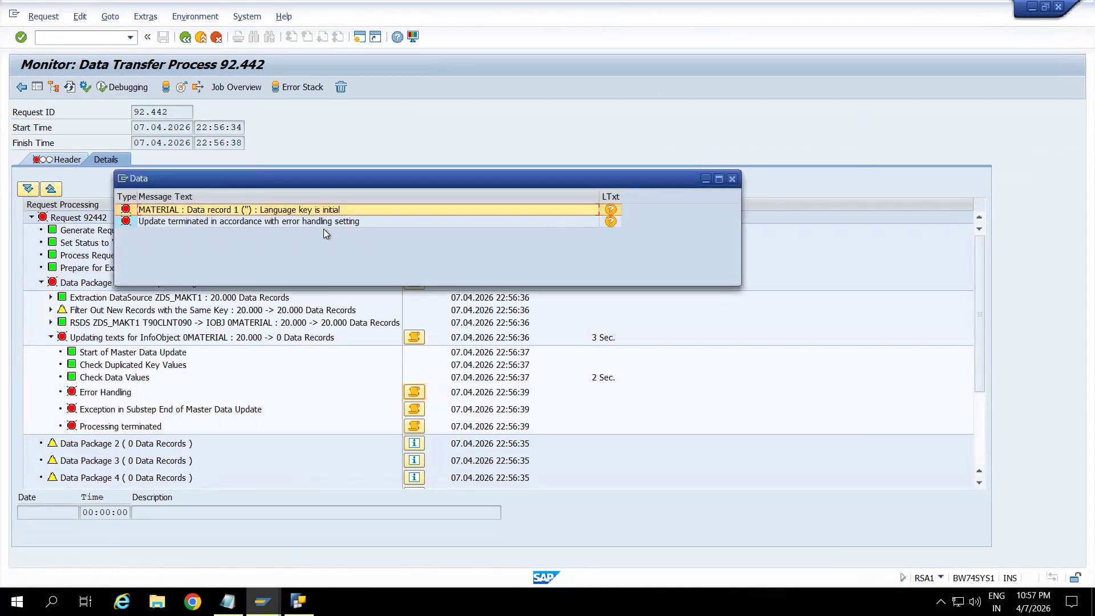
pyautogui.click(732, 180)
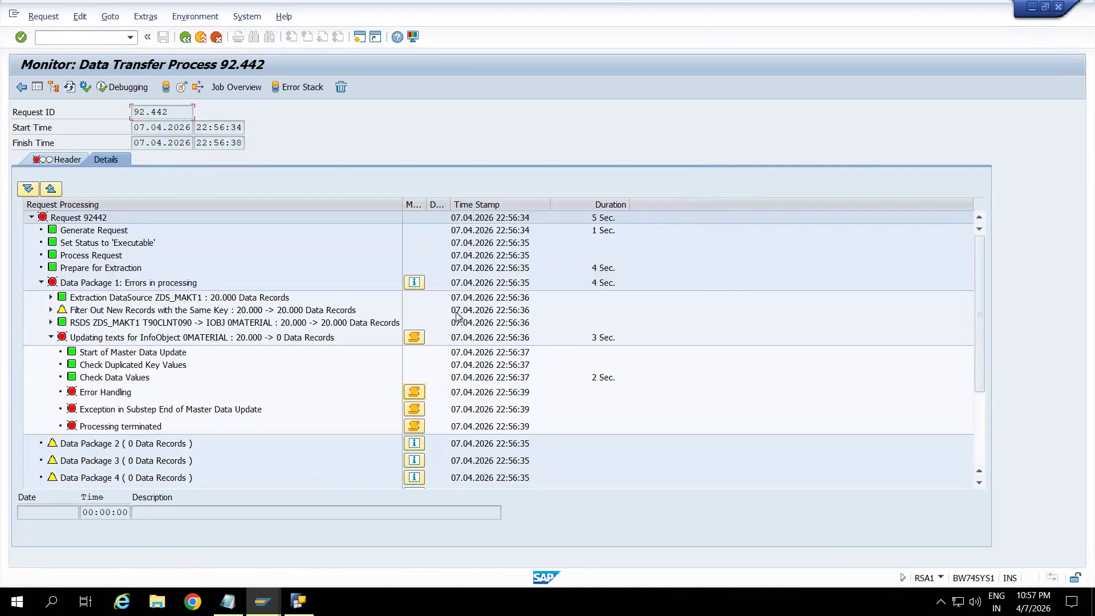
# Read the messages of the text update and its exception and termination substeps, and recheck the Error Handling messages.
pyautogui.click(415, 338)
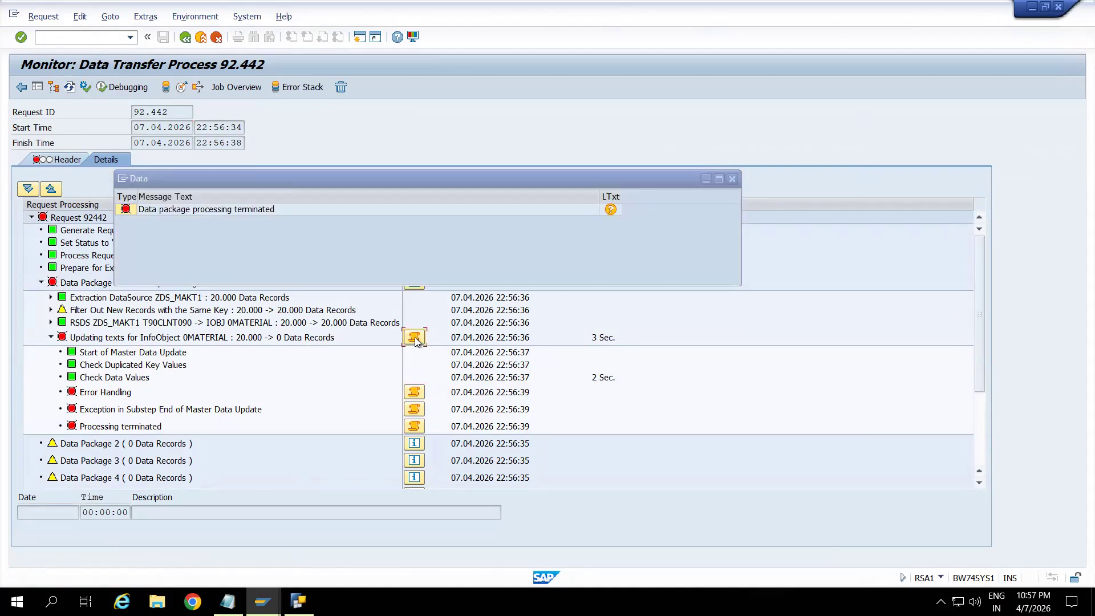
pyautogui.click(731, 179)
pyautogui.click(420, 406)
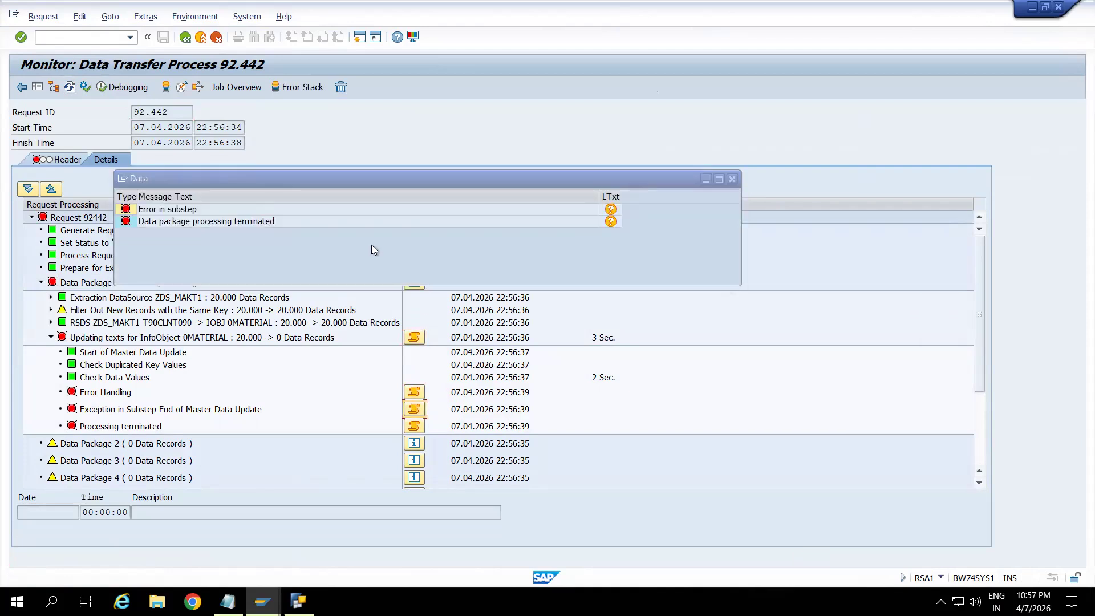
pyautogui.click(732, 180)
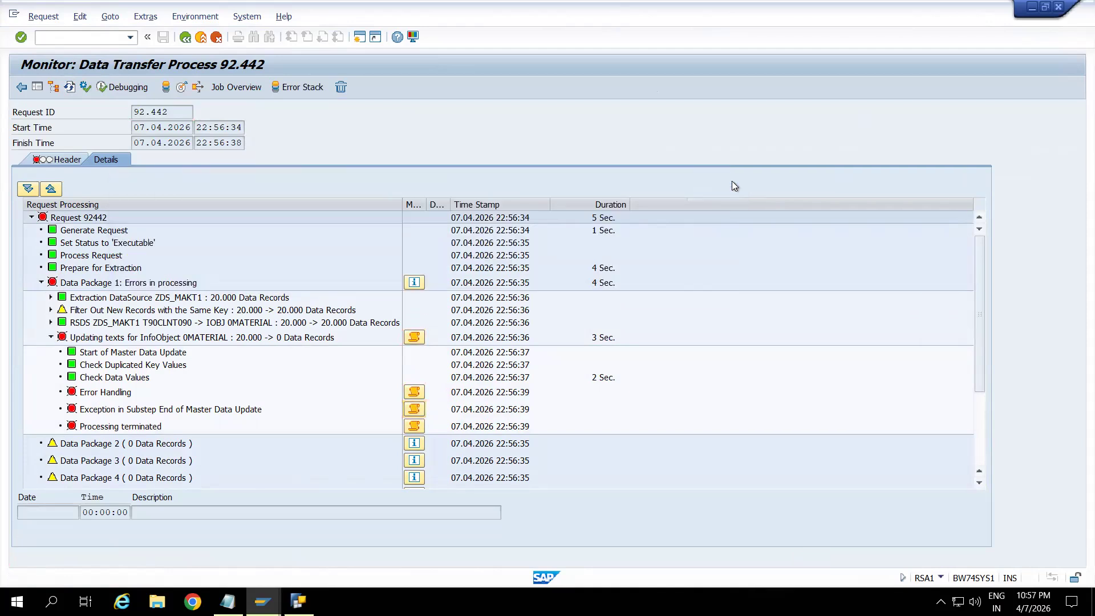
pyautogui.click(410, 428)
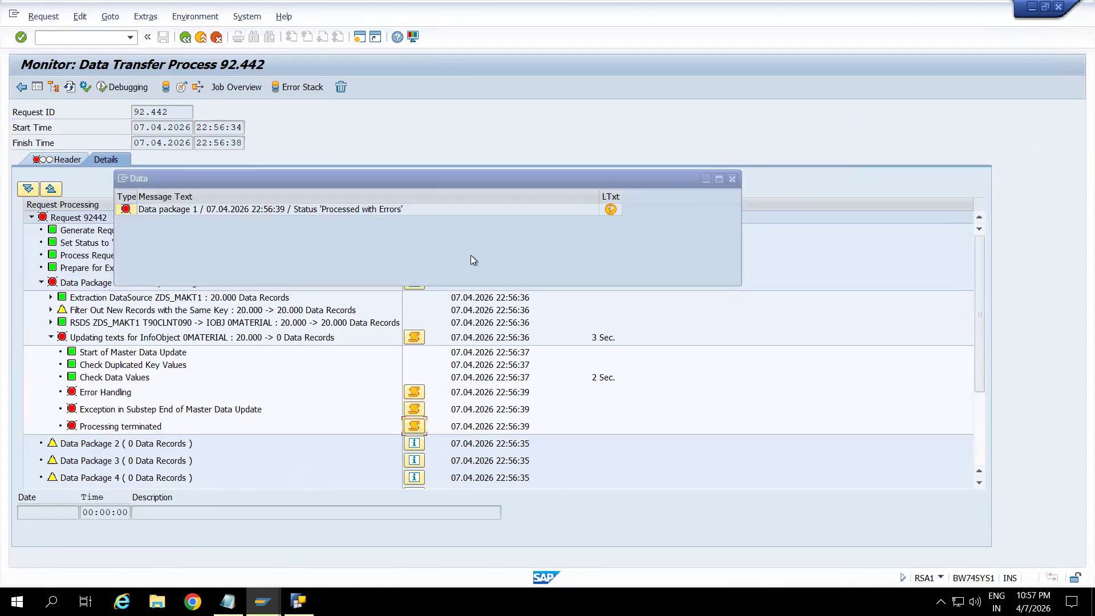
pyautogui.click(732, 180)
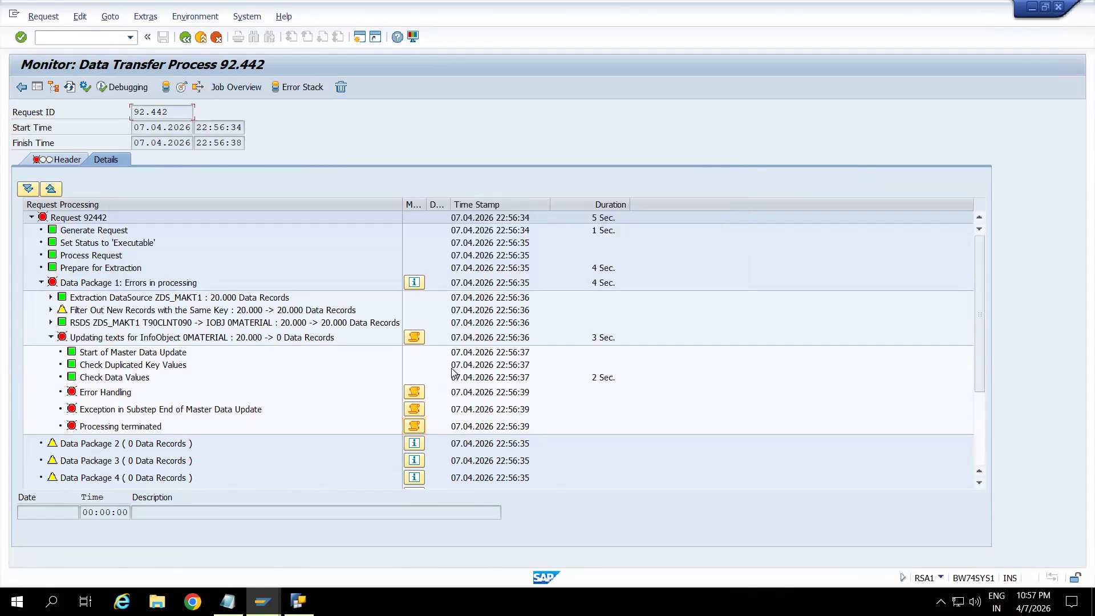
pyautogui.click(413, 389)
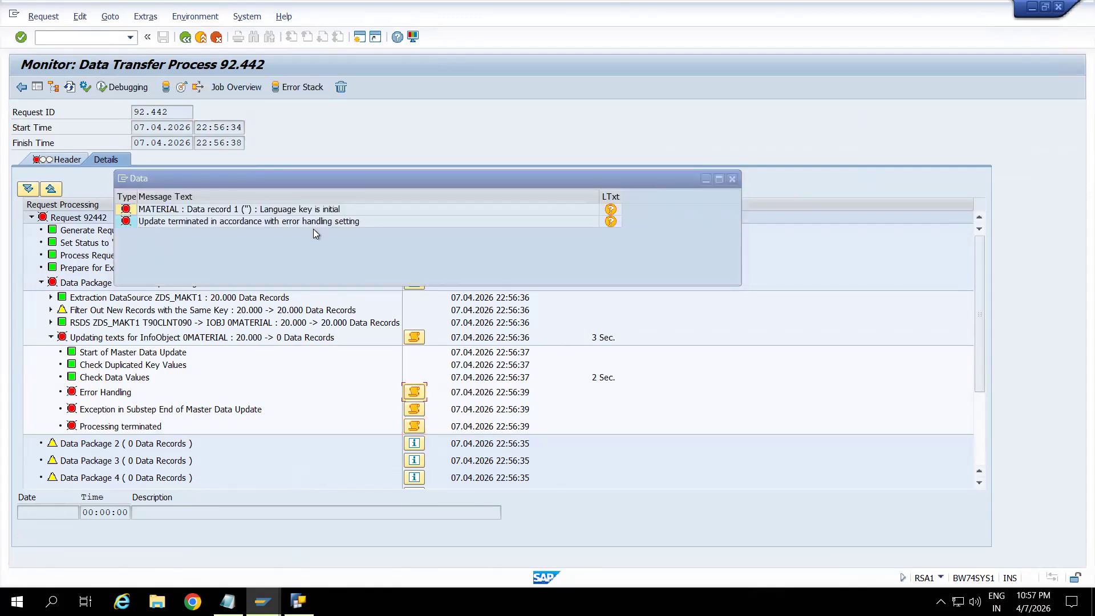
pyautogui.click(258, 212)
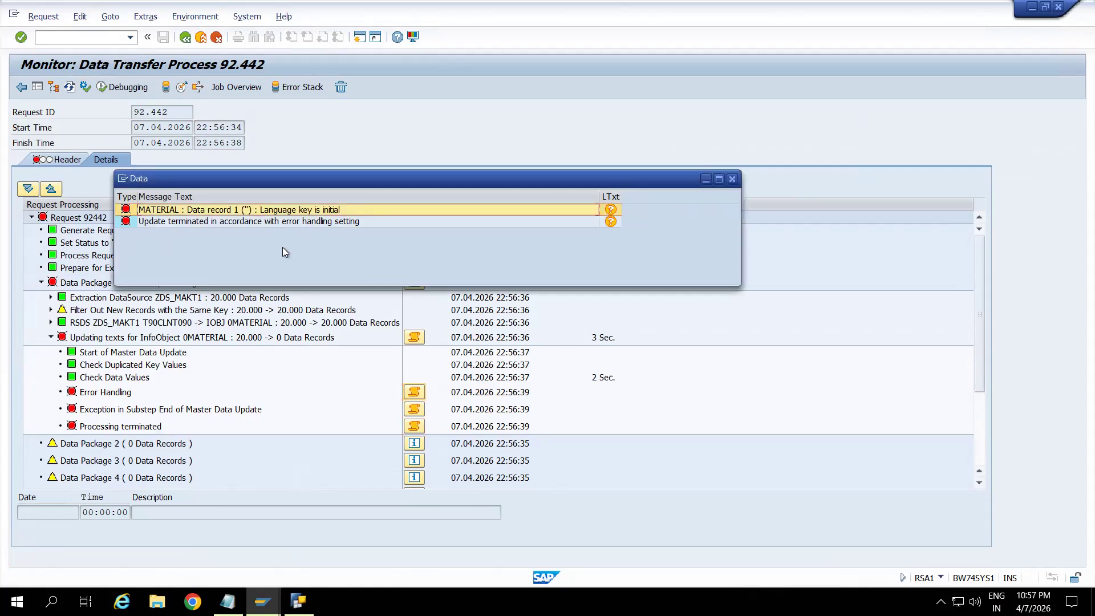
pyautogui.click(731, 180)
# Delete the failed data transfer request from its monitor, confirm the deletion and return to the modeling workbench.
pyautogui.click(340, 87)
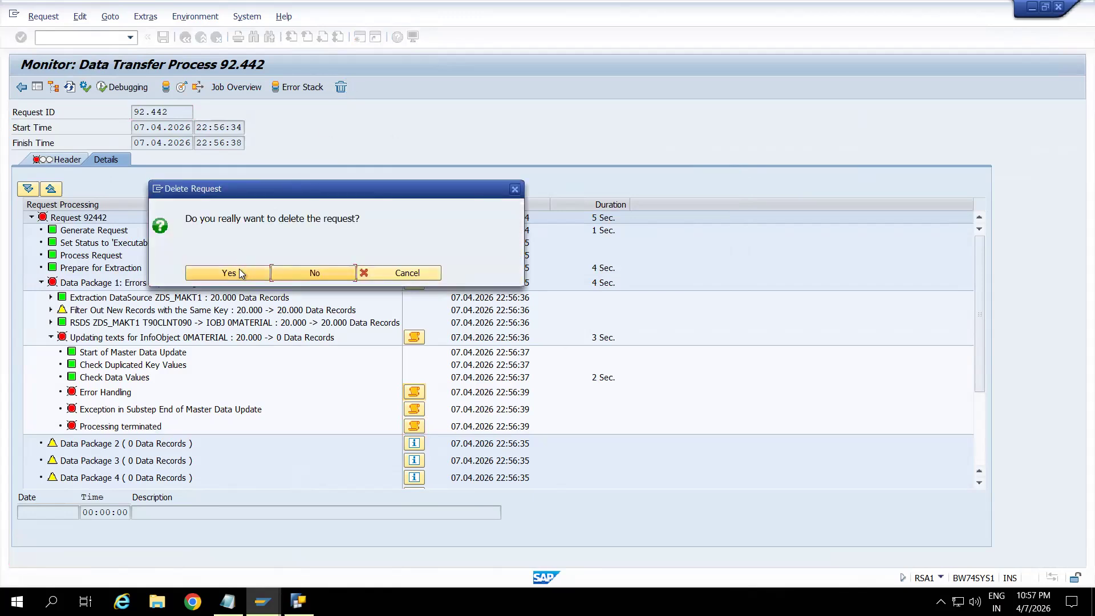
pyautogui.click(238, 269)
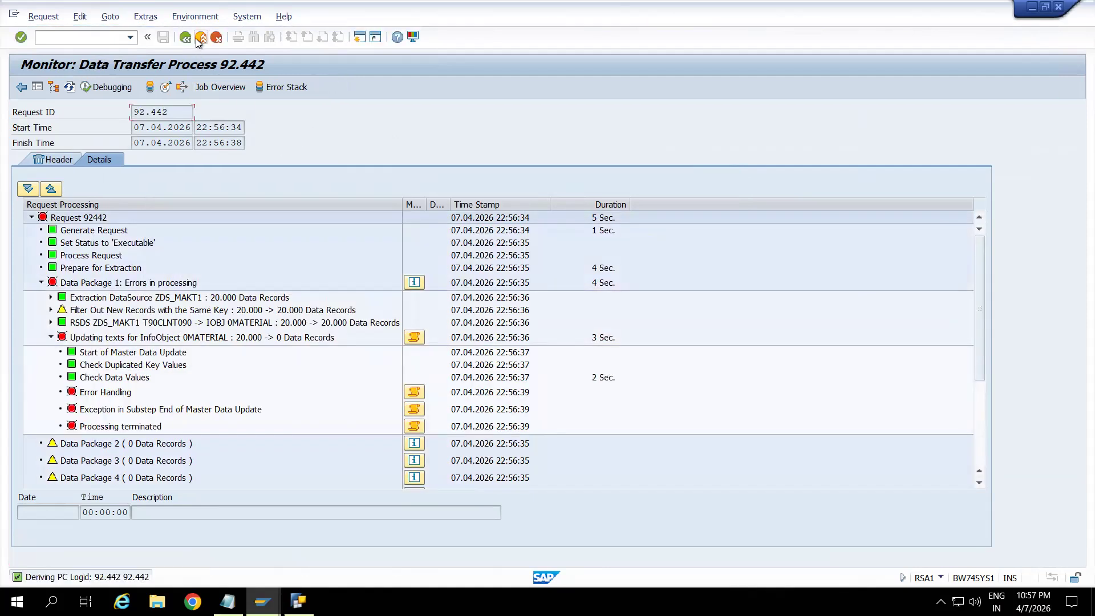
pyautogui.click(200, 37)
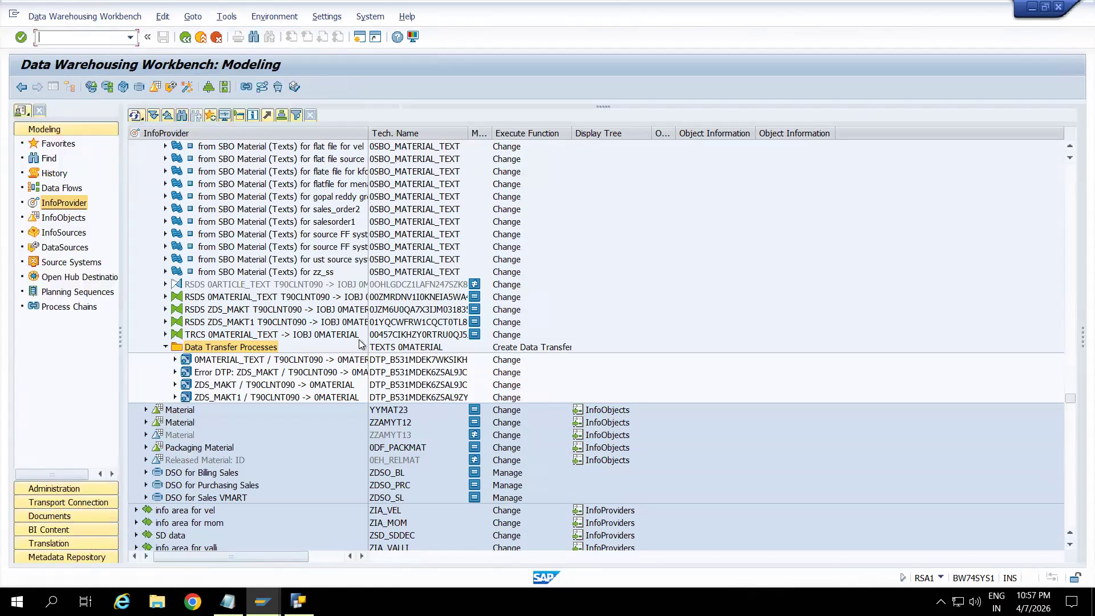
# Open the ZDS_MAKT1 to 0MATERIAL data transfer process, hide the navigation trees and switch it to change mode.
pyautogui.click(240, 362)
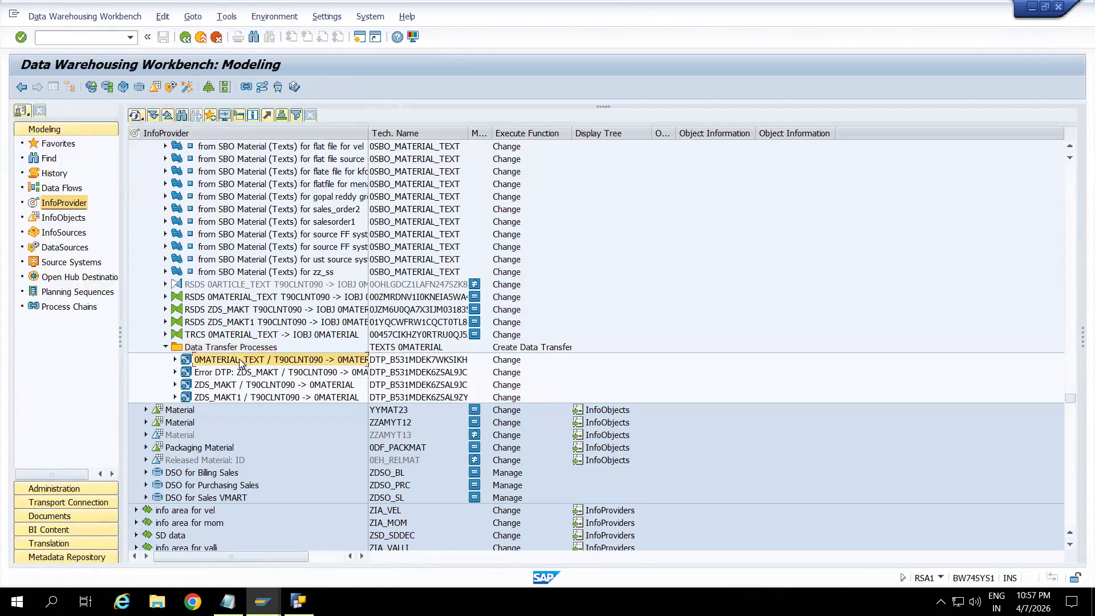
pyautogui.doubleClick(269, 396)
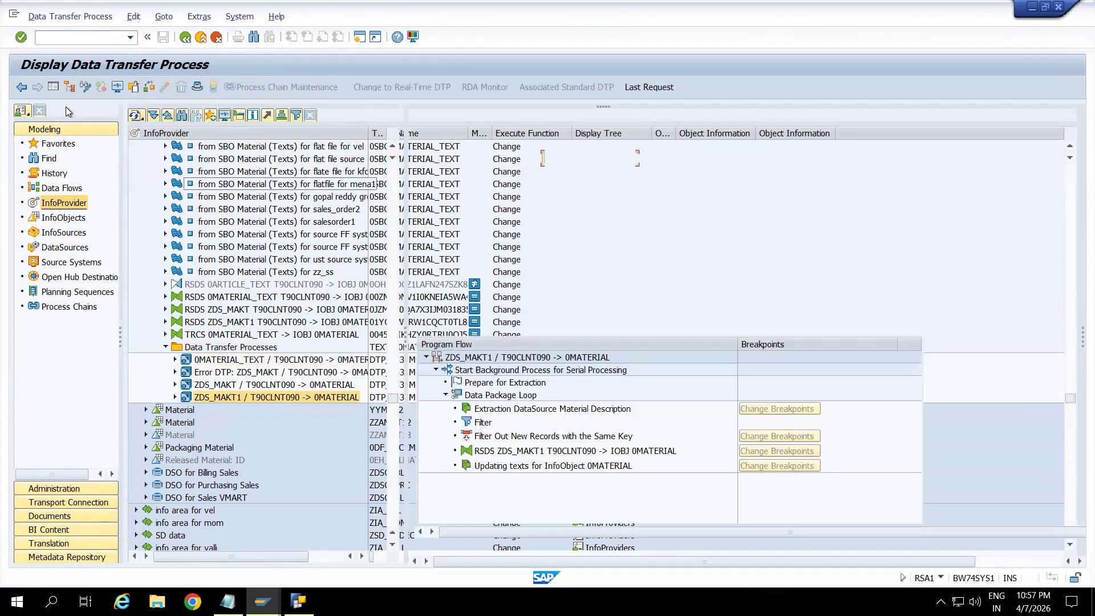
pyautogui.click(53, 88)
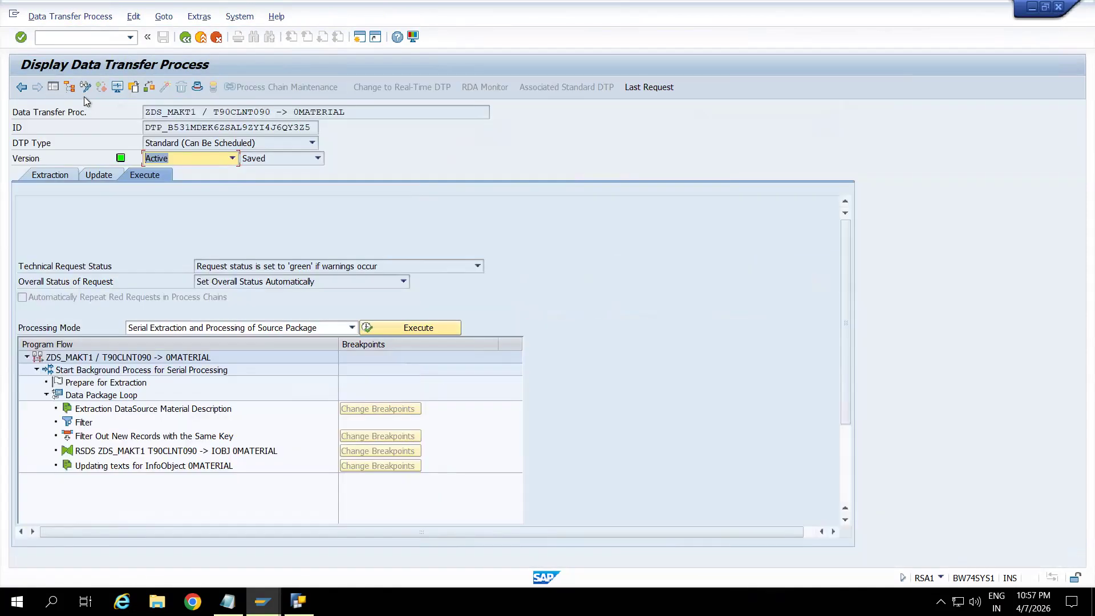
pyautogui.click(86, 87)
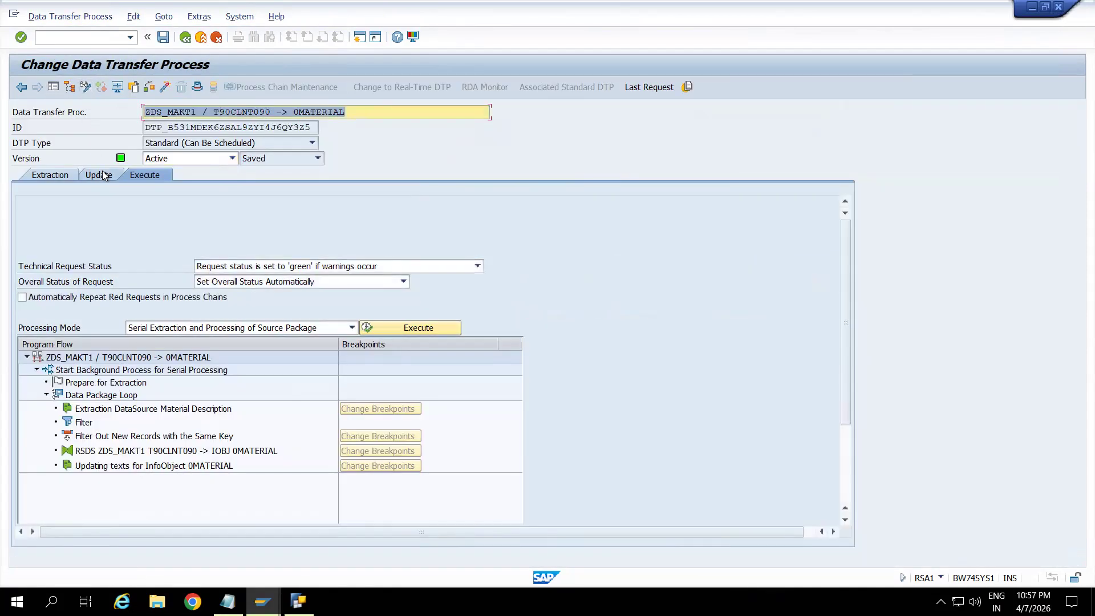
# Set error handling to 'Request Green, Write Error Stack, Update Valid Records' and activate the data transfer process, accepting the consistency check.
pyautogui.click(102, 172)
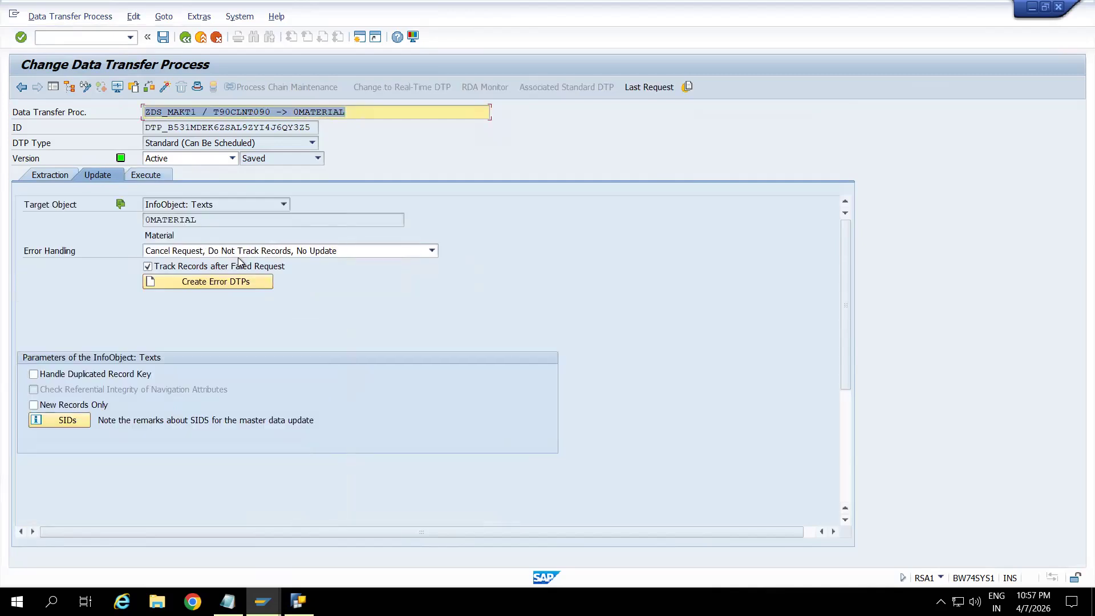
pyautogui.click(241, 254)
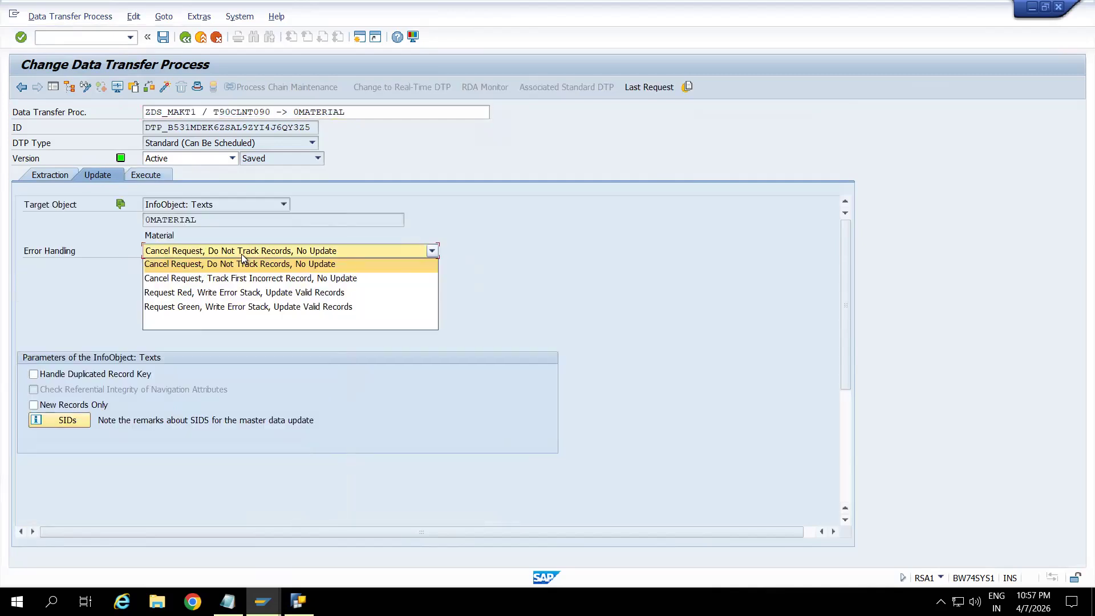
pyautogui.click(236, 308)
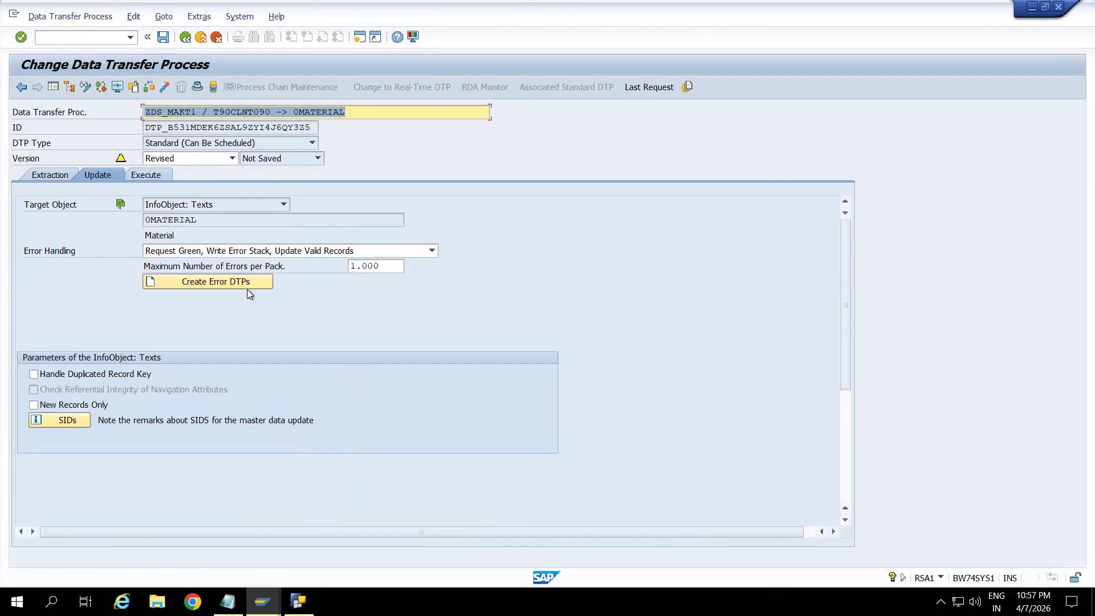
pyautogui.click(165, 87)
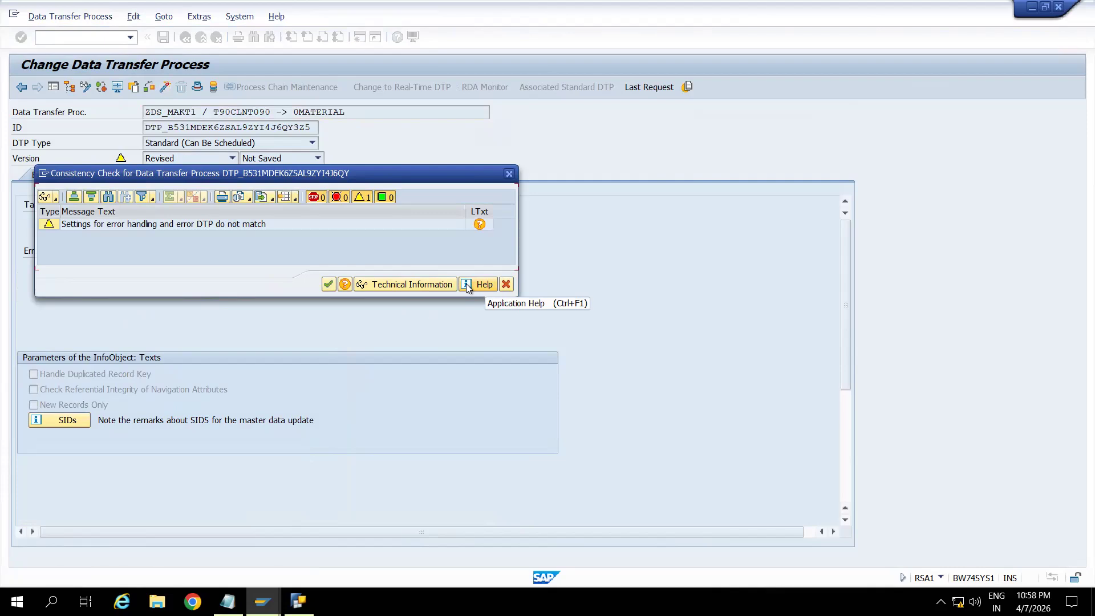
pyautogui.click(329, 284)
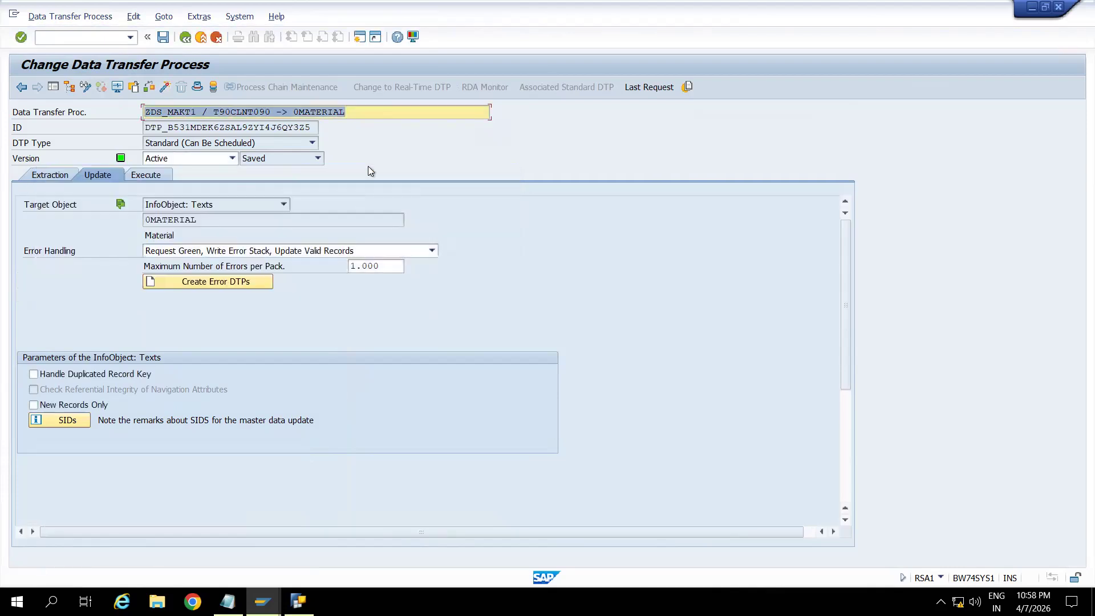
# Execute the ZDS_MAKT1 to 0MATERIAL data transfer process and open the new request's monitor, checking its header and details.
pyautogui.click(154, 175)
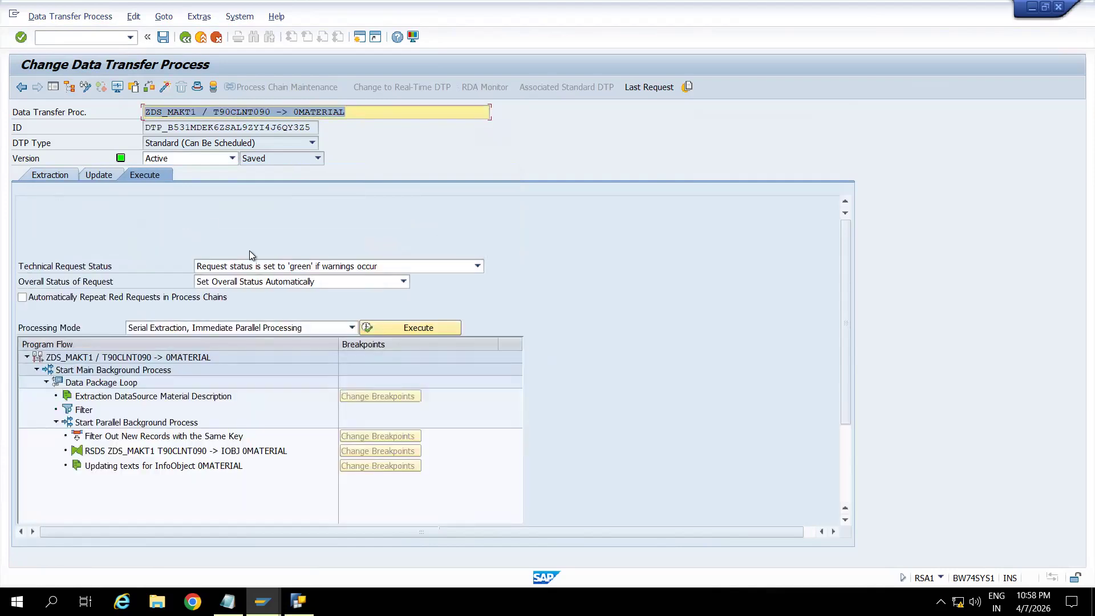
pyautogui.click(374, 332)
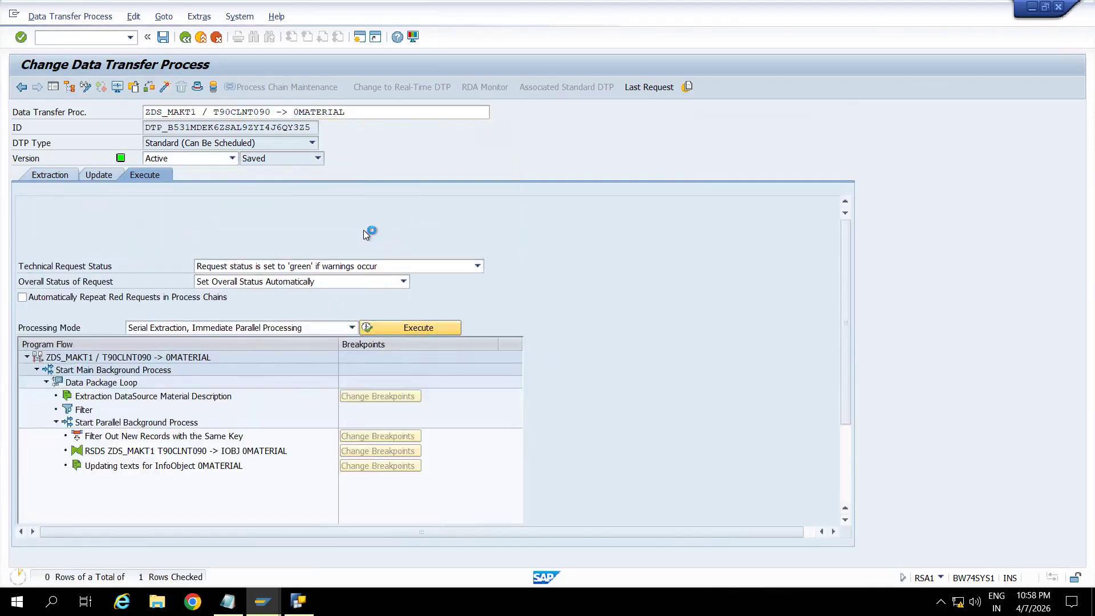
pyautogui.click(249, 291)
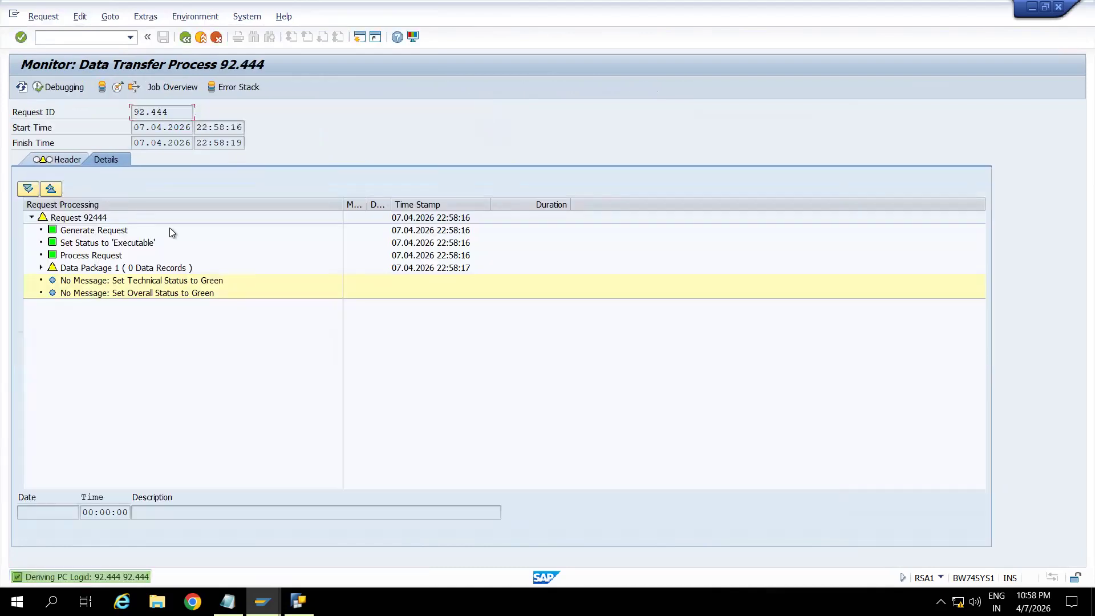
pyautogui.click(70, 160)
pyautogui.click(101, 159)
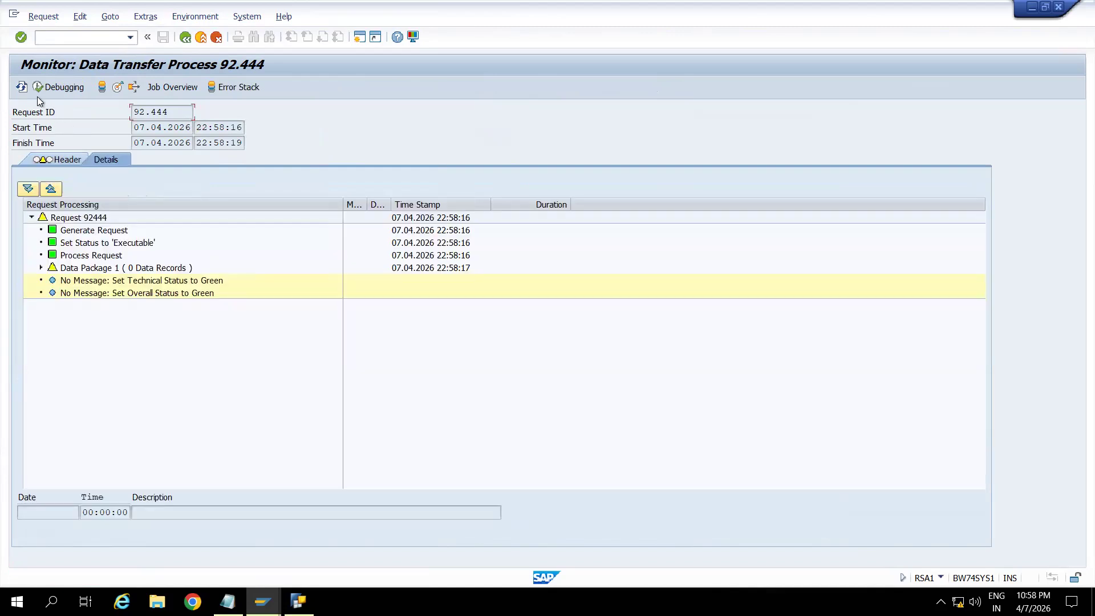
# Refresh the request monitor repeatedly until all data packages and the overall status have finished processing.
pyautogui.click(21, 88)
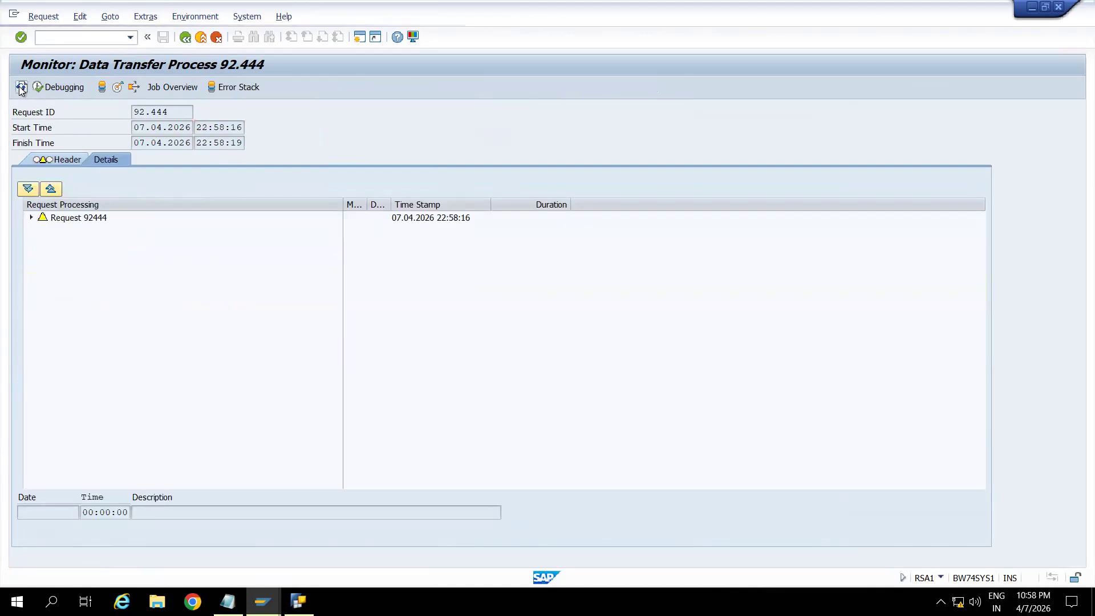
pyautogui.click(21, 88)
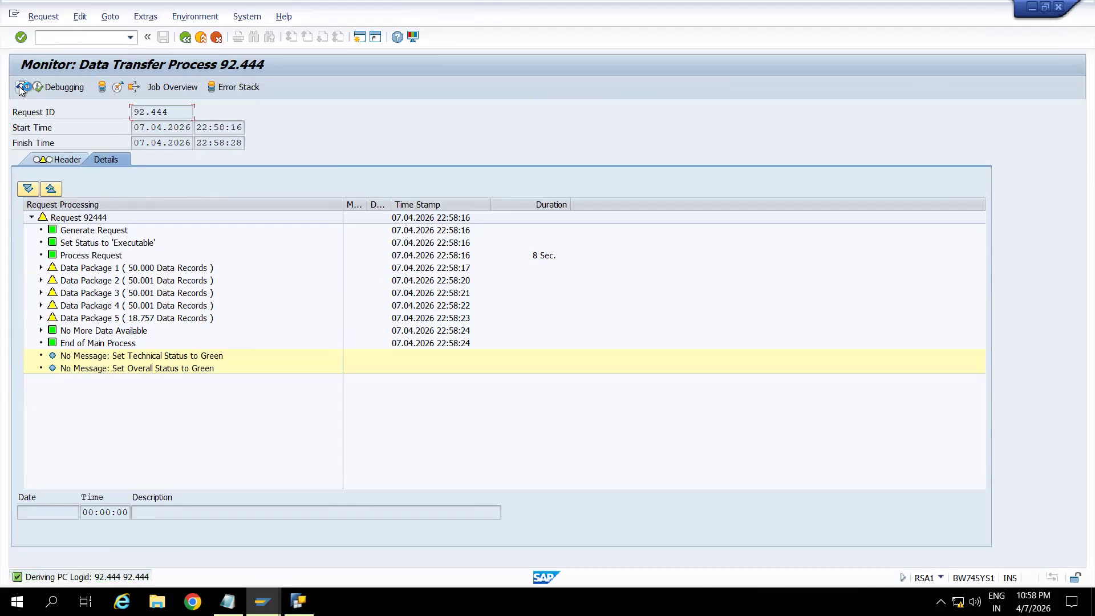
pyautogui.click(21, 87)
pyautogui.click(21, 87)
pyautogui.click(21, 87)
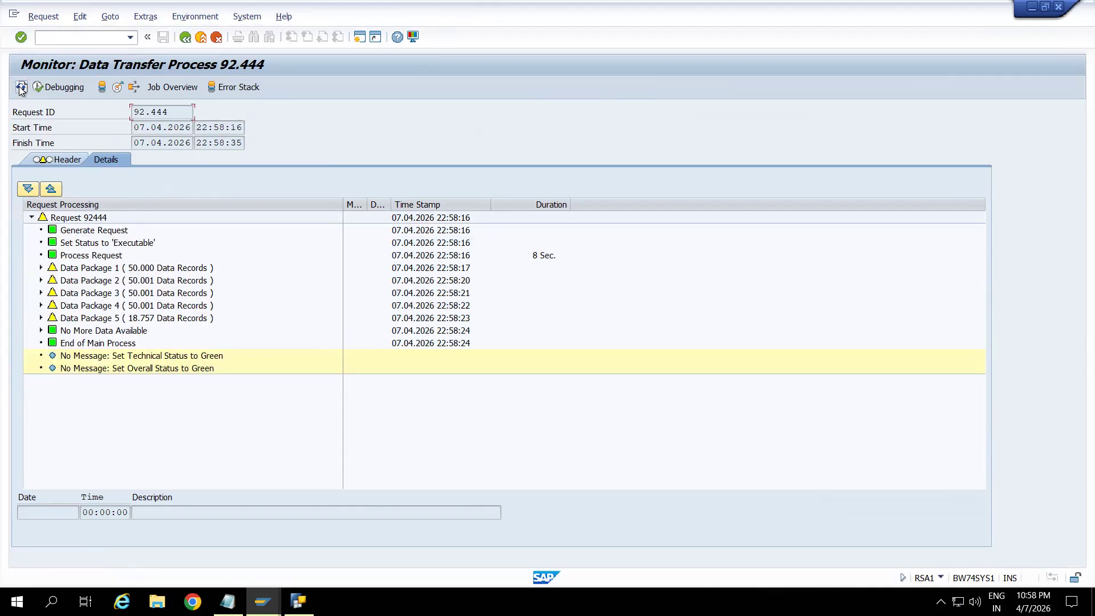
pyautogui.click(22, 87)
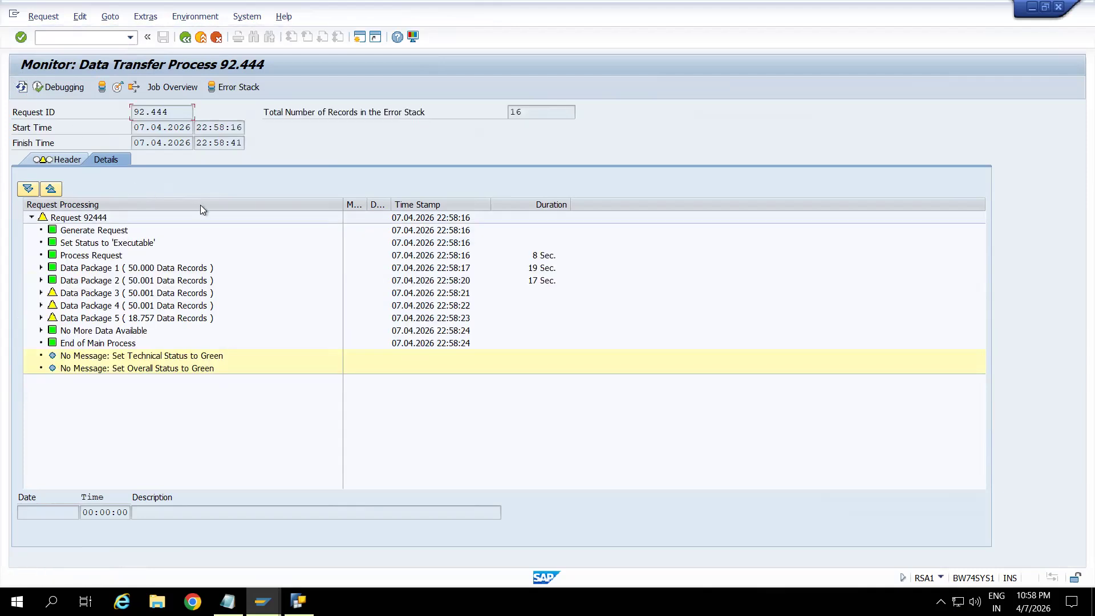
pyautogui.click(21, 88)
pyautogui.click(21, 88)
pyautogui.click(21, 88)
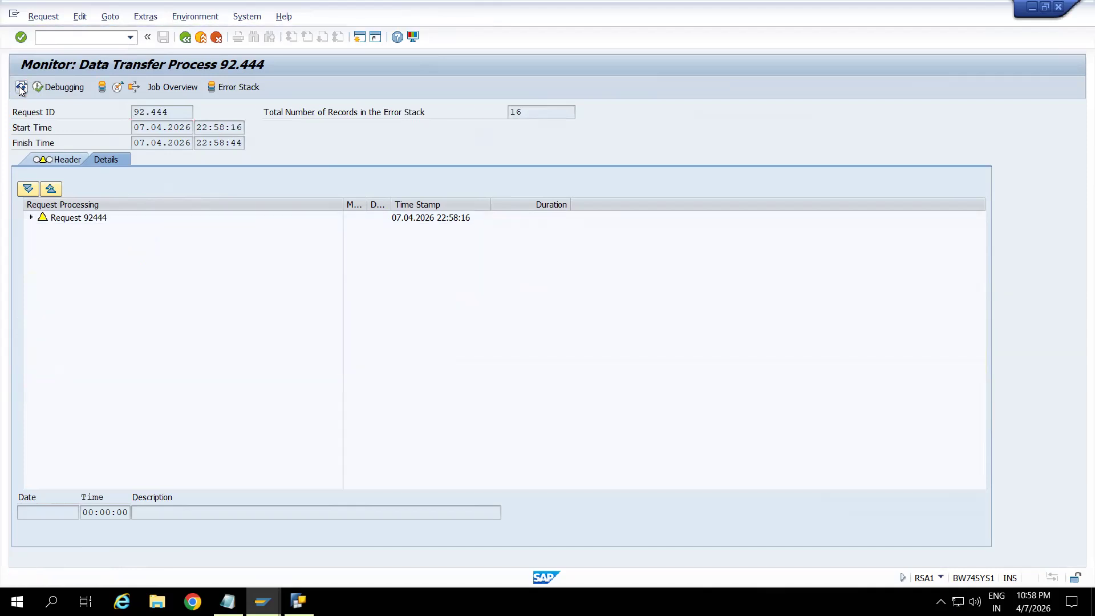
pyautogui.click(22, 90)
pyautogui.click(22, 89)
pyautogui.click(21, 89)
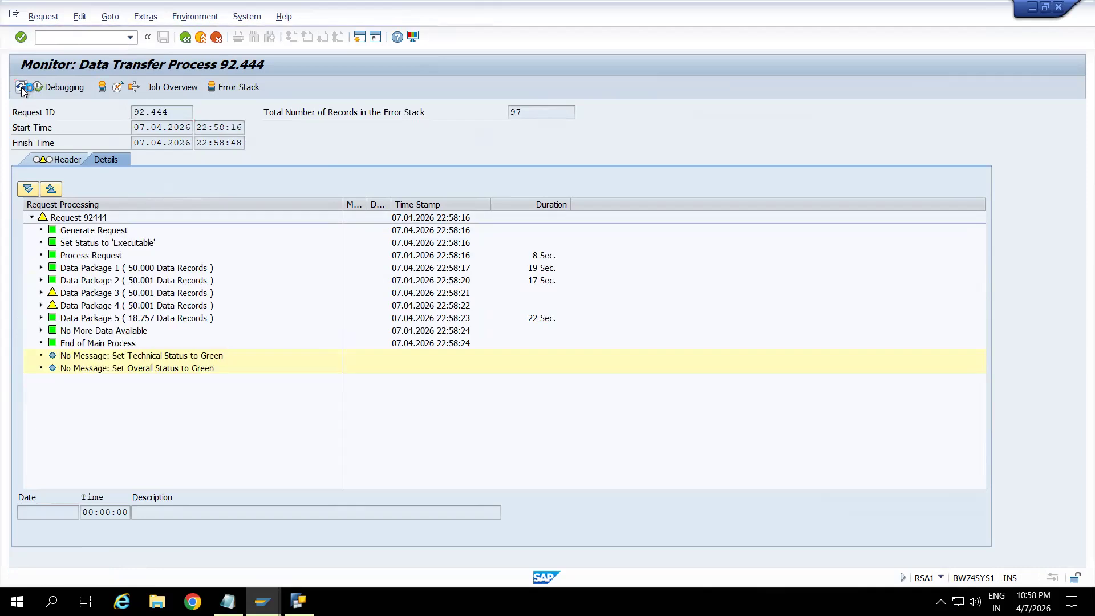
pyautogui.click(22, 88)
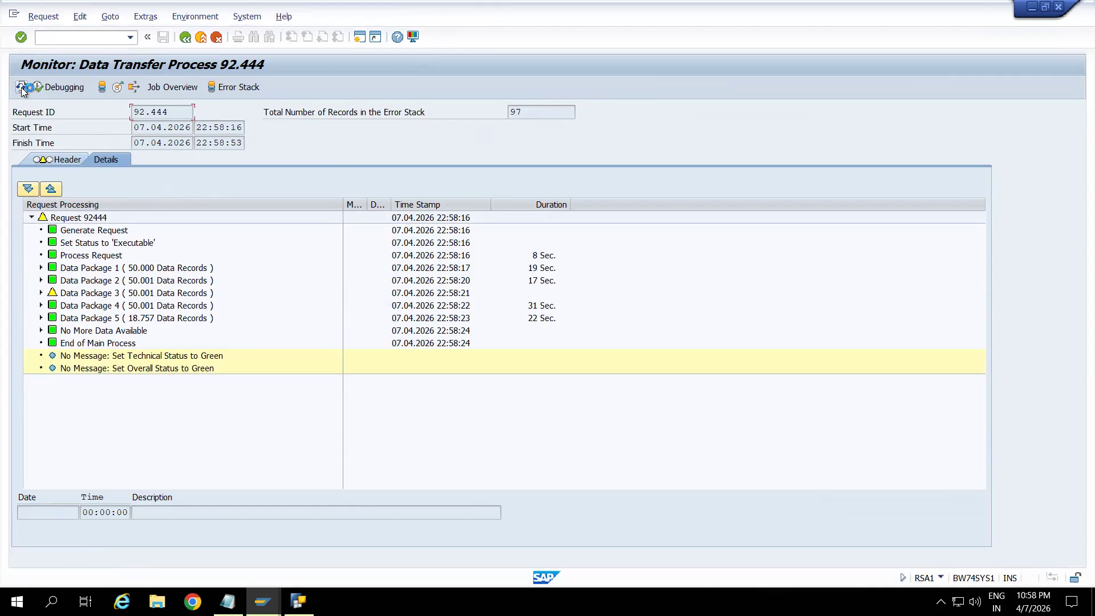
pyautogui.click(22, 89)
pyautogui.click(22, 87)
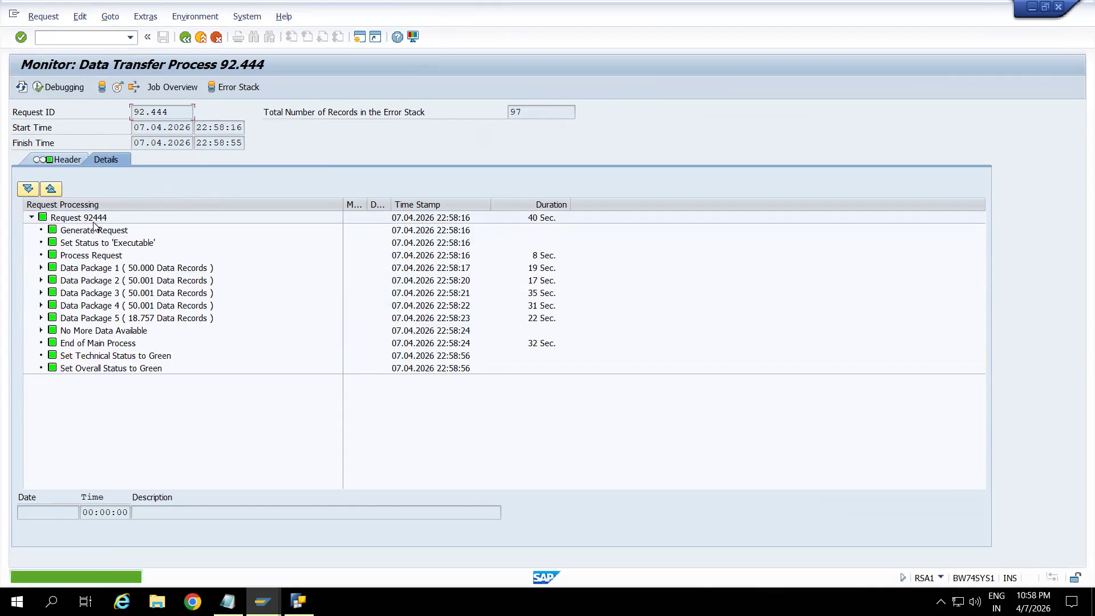
# Open the administration of the 0MATERIAL texts target, delete the red Error DTP: ZDS_MAKT request, and check the ZDS_MAKT1 request's transferred records.
pyautogui.click(119, 87)
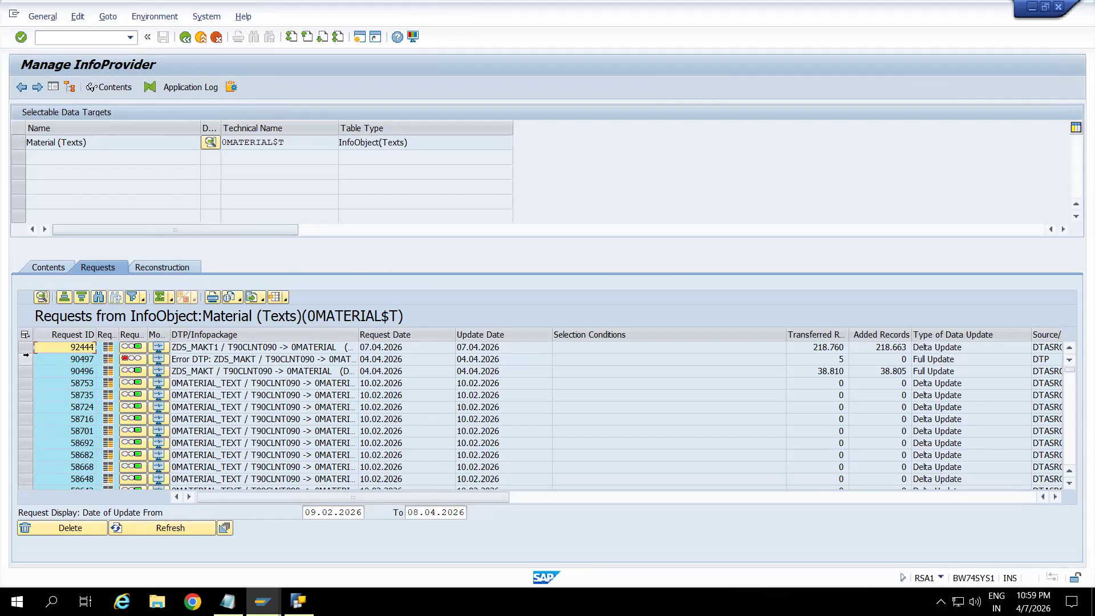
pyautogui.click(23, 360)
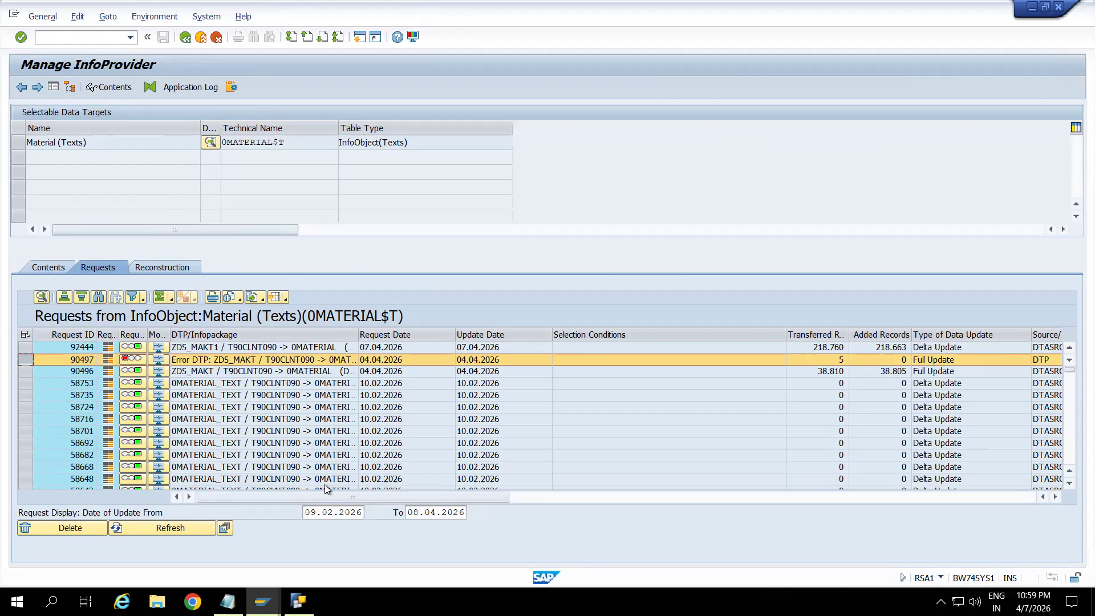
pyautogui.click(97, 525)
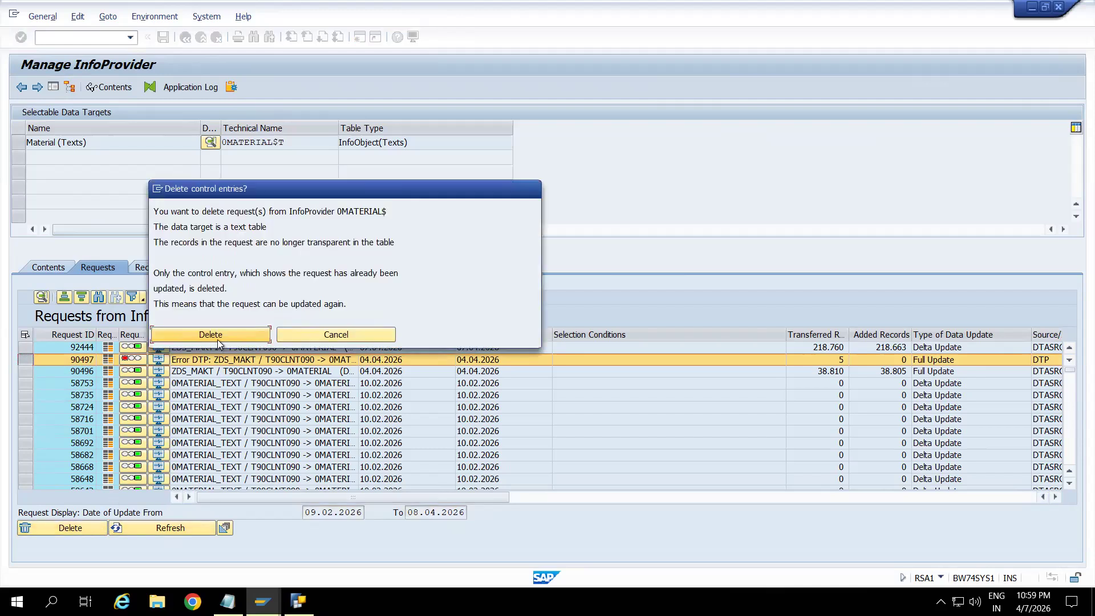
pyautogui.click(217, 340)
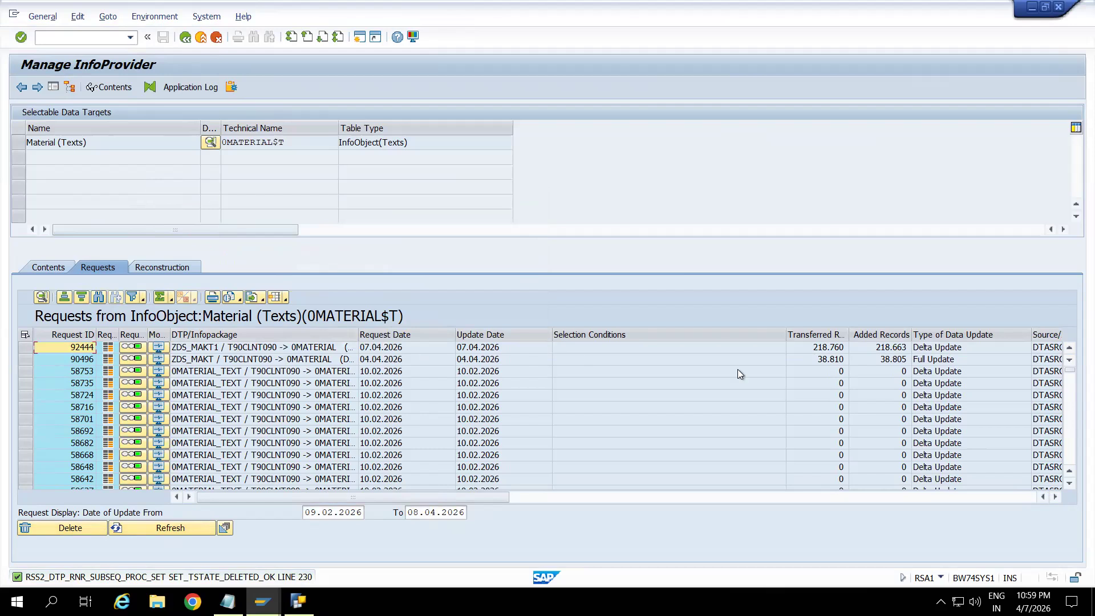
pyautogui.click(827, 348)
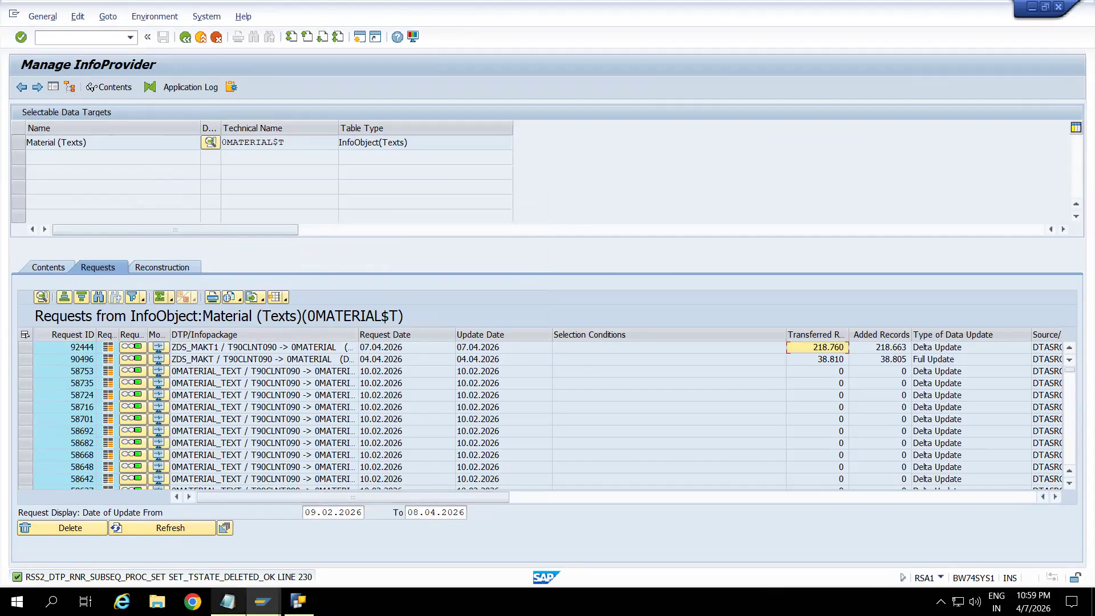
# Switch to Notepad and list the tables KNA1 and T001W below the generic data source notes.
pyautogui.click(227, 601)
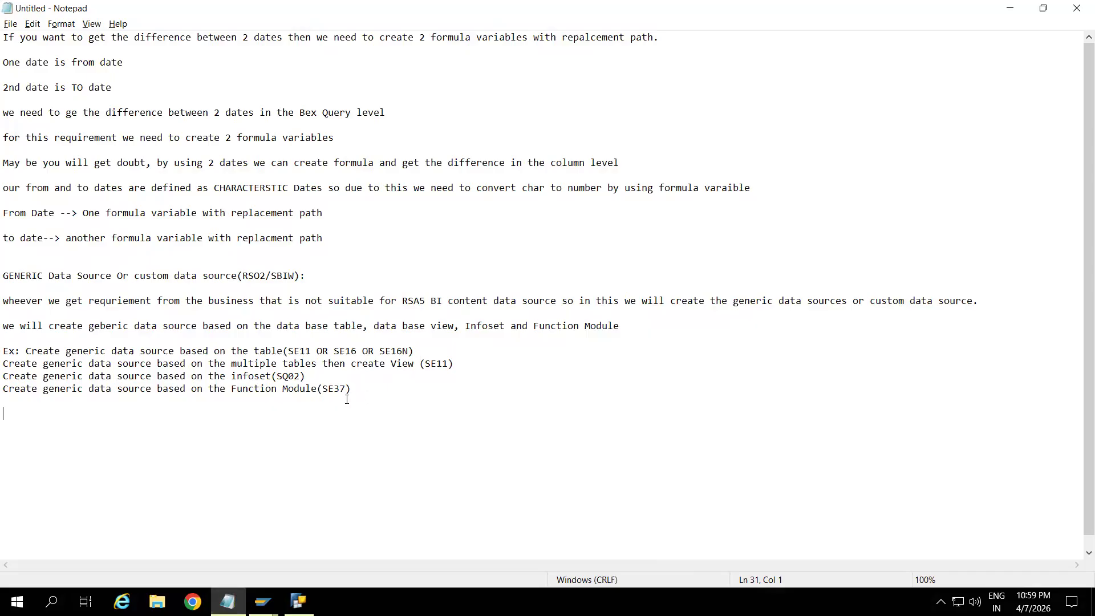
pyautogui.click(358, 384)
pyautogui.press('Return')
pyautogui.press('Return')
pyautogui.press('Return')
pyautogui.write('KNA1')
pyautogui.press('Return')
pyautogui.press('Return')
pyautogui.write('T001W')
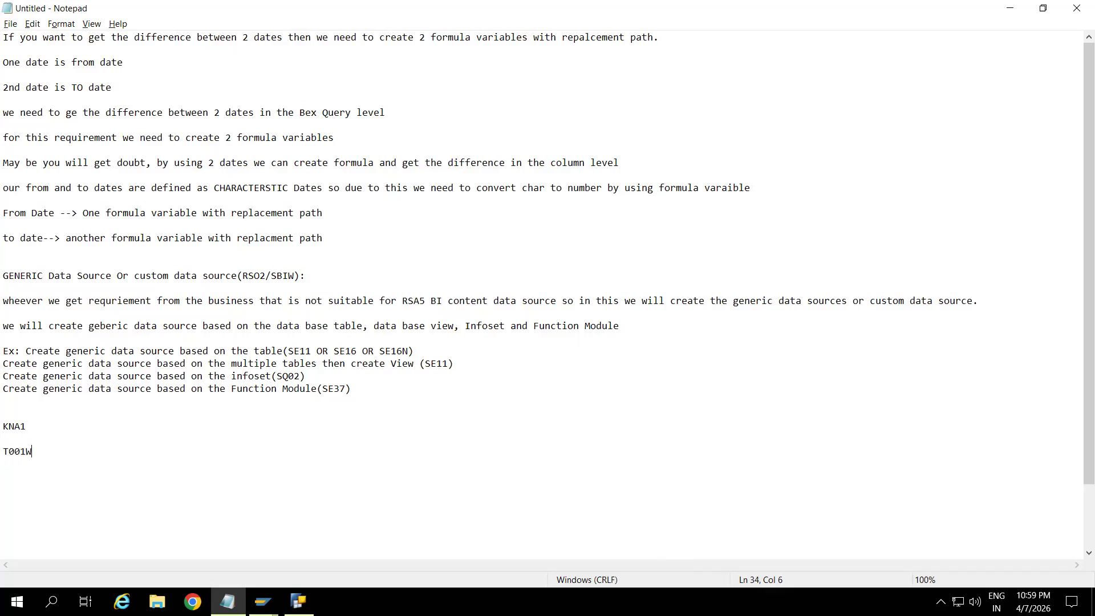
# Add the tables MARA and LFA1 to the list, separated by blank lines.
pyautogui.press('Return')
pyautogui.press('Return')
pyautogui.write('T')
pyautogui.press('BackSpace')
pyautogui.write('MARA')
pyautogui.press('Return')
pyautogui.press('Return')
pyautogui.write('LFA1')
pyautogui.press('Return')
# Add the tables BSEG and AO16 to the end of the table list.
pyautogui.press('Return')
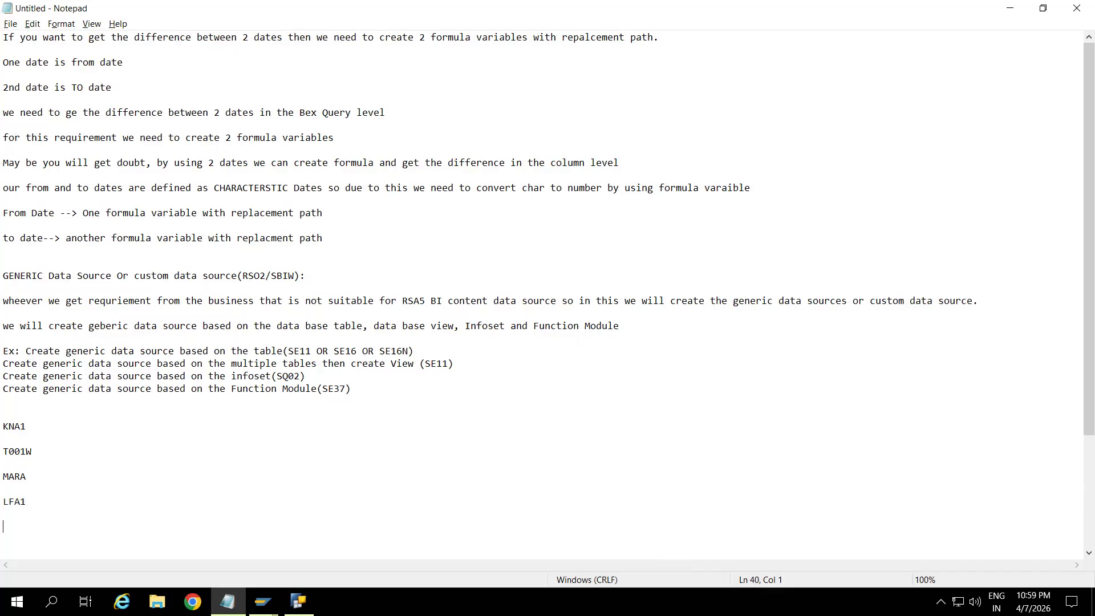
pyautogui.write('BSEG')
pyautogui.press('Return')
pyautogui.press('Return')
pyautogui.write('AO16')
pyautogui.press('Return')
pyautogui.press('Return')
pyautogui.press('Return')
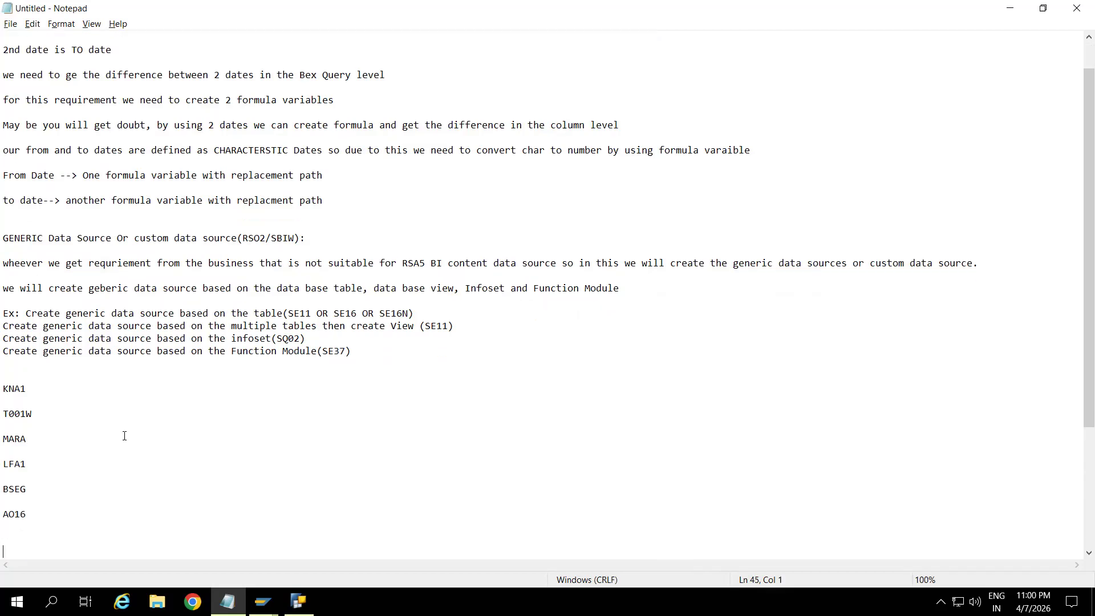
# Append '--it won't work' to the BSEG entry and '--it wont work' to the AO16 entry.
pyautogui.write("--it won't work")
pyautogui.click(26, 514)
pyautogui.write('--it wont work')
pyautogui.press('Return')
pyautogui.press('Return')
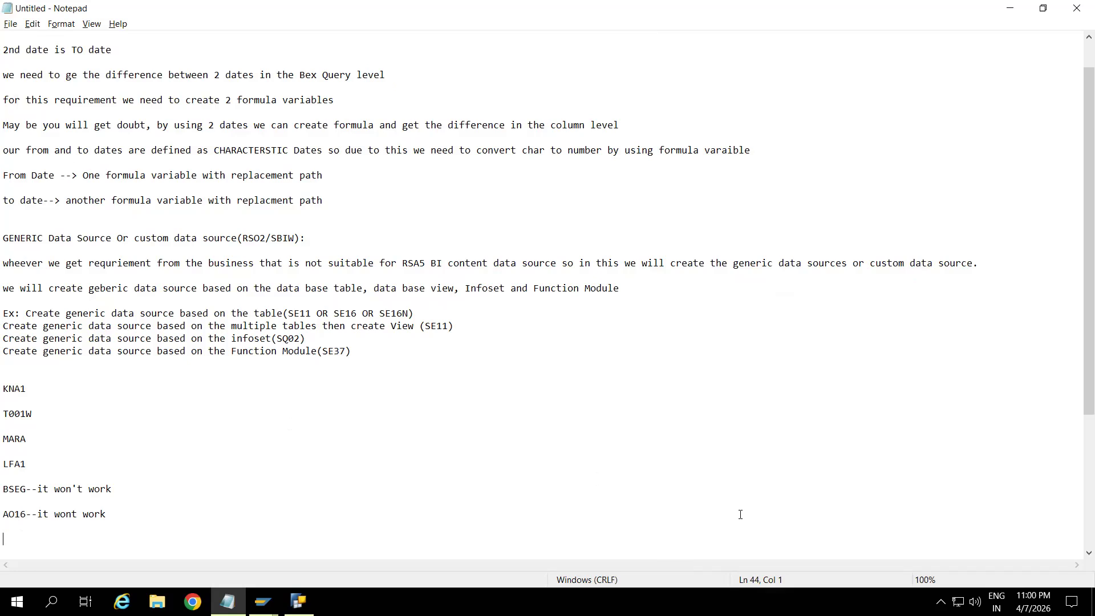
pyautogui.click(775, 379)
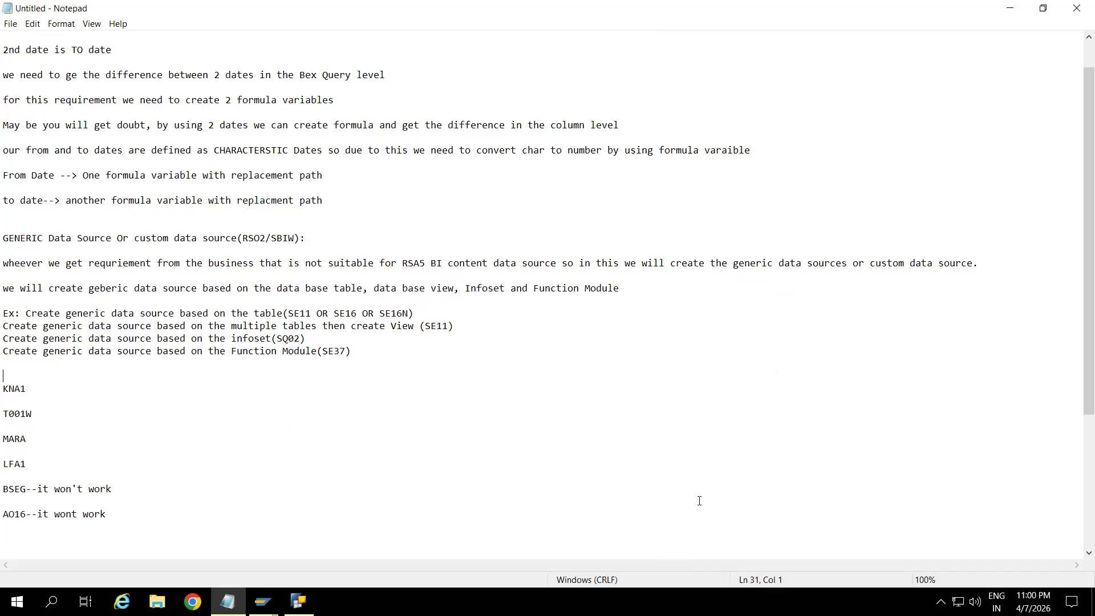